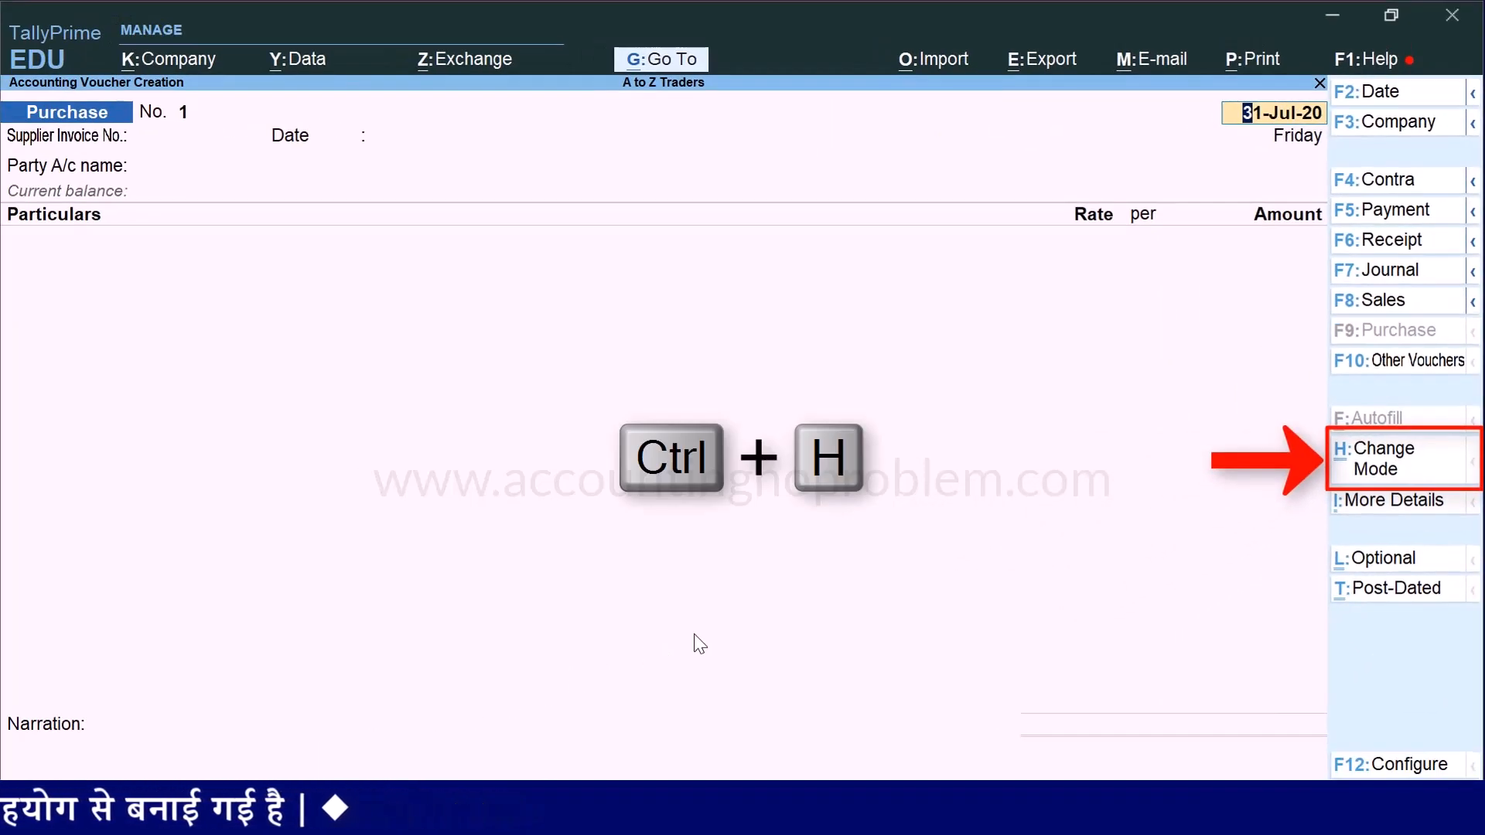
Change the purchase voucher's mode to As Voucher
left_click(1345, 478)
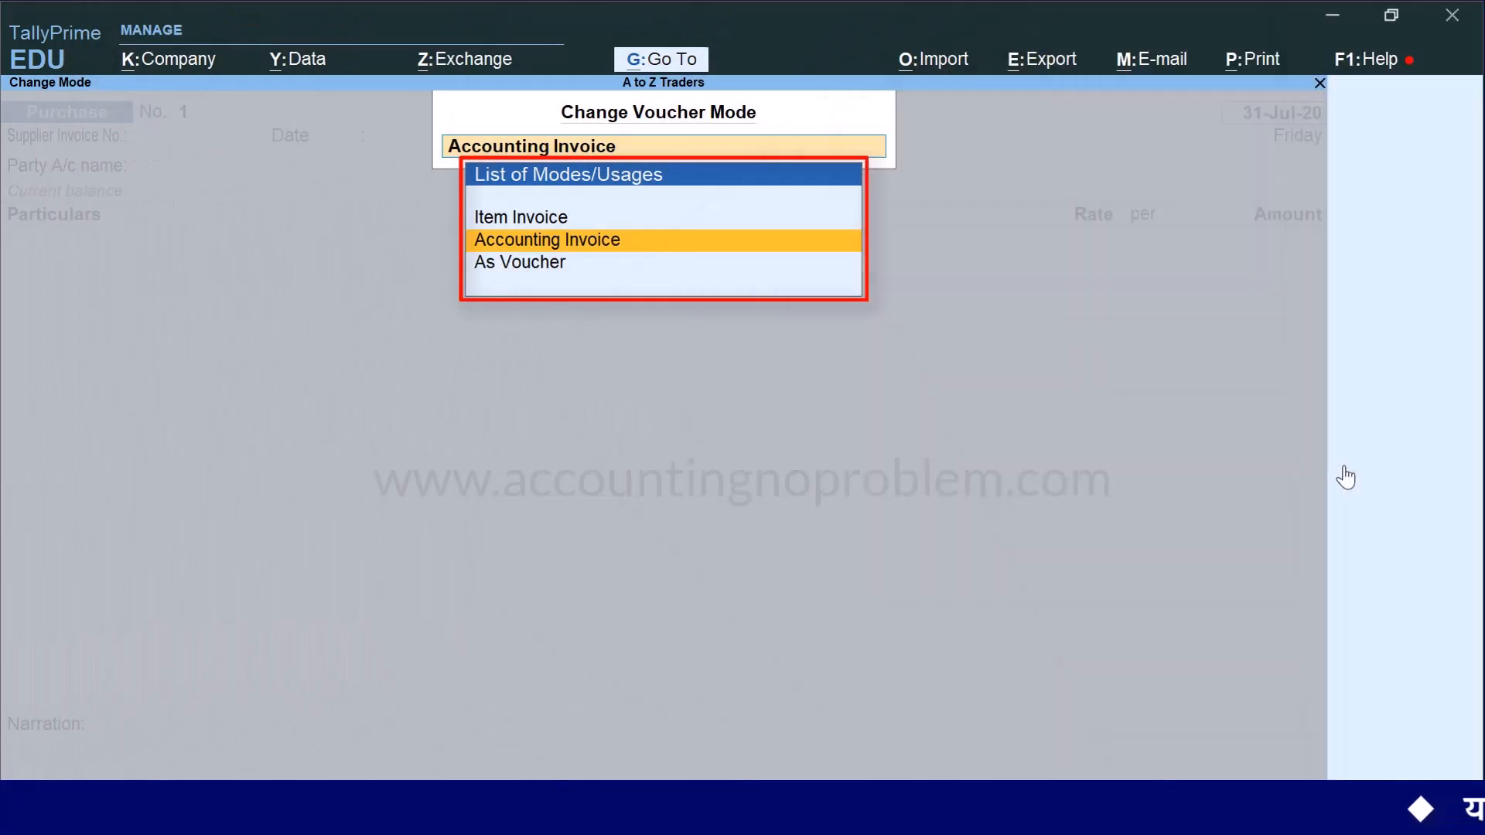
key("Down")
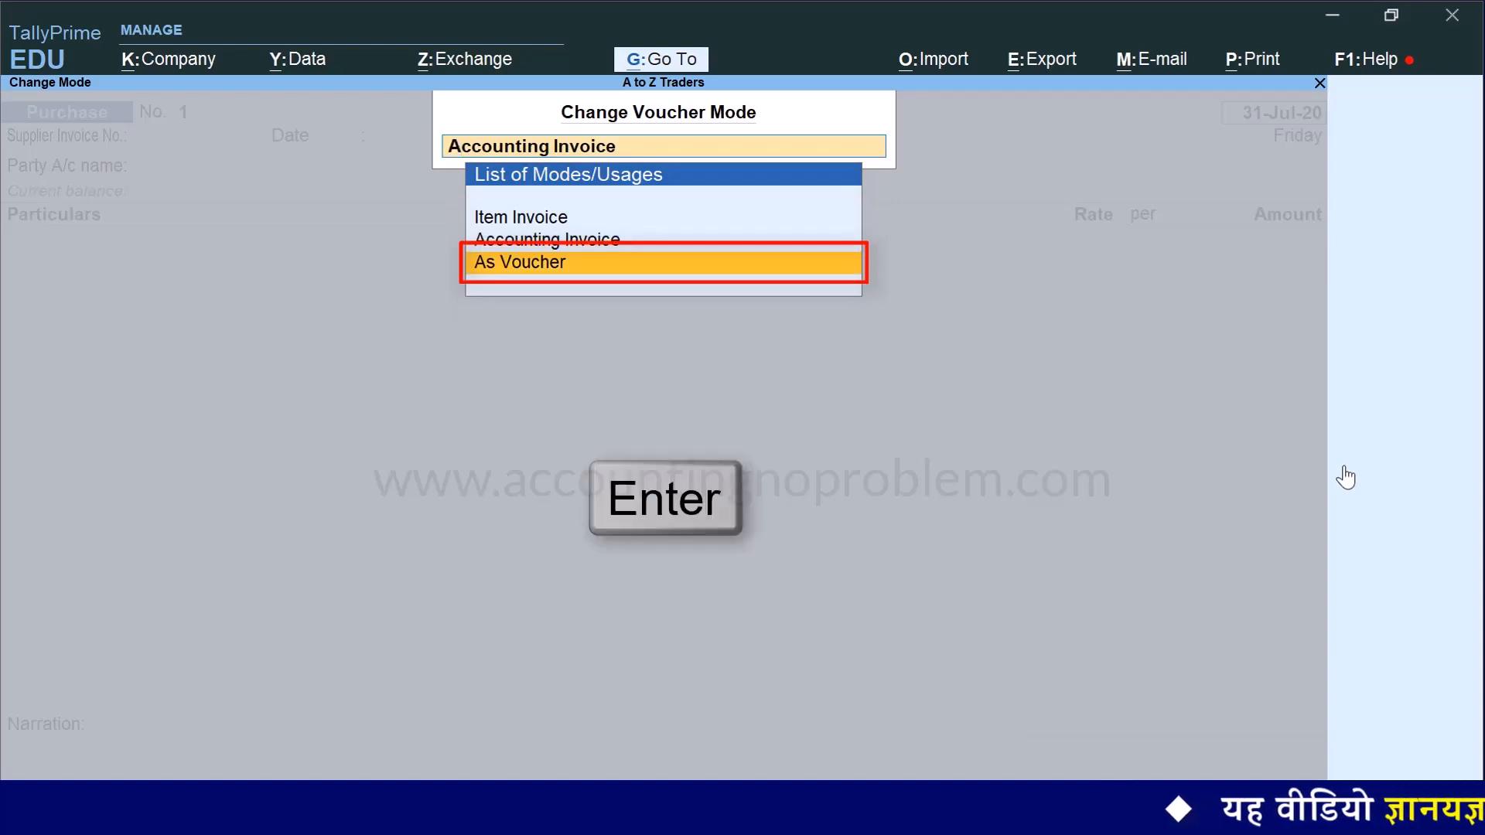
key("Return")
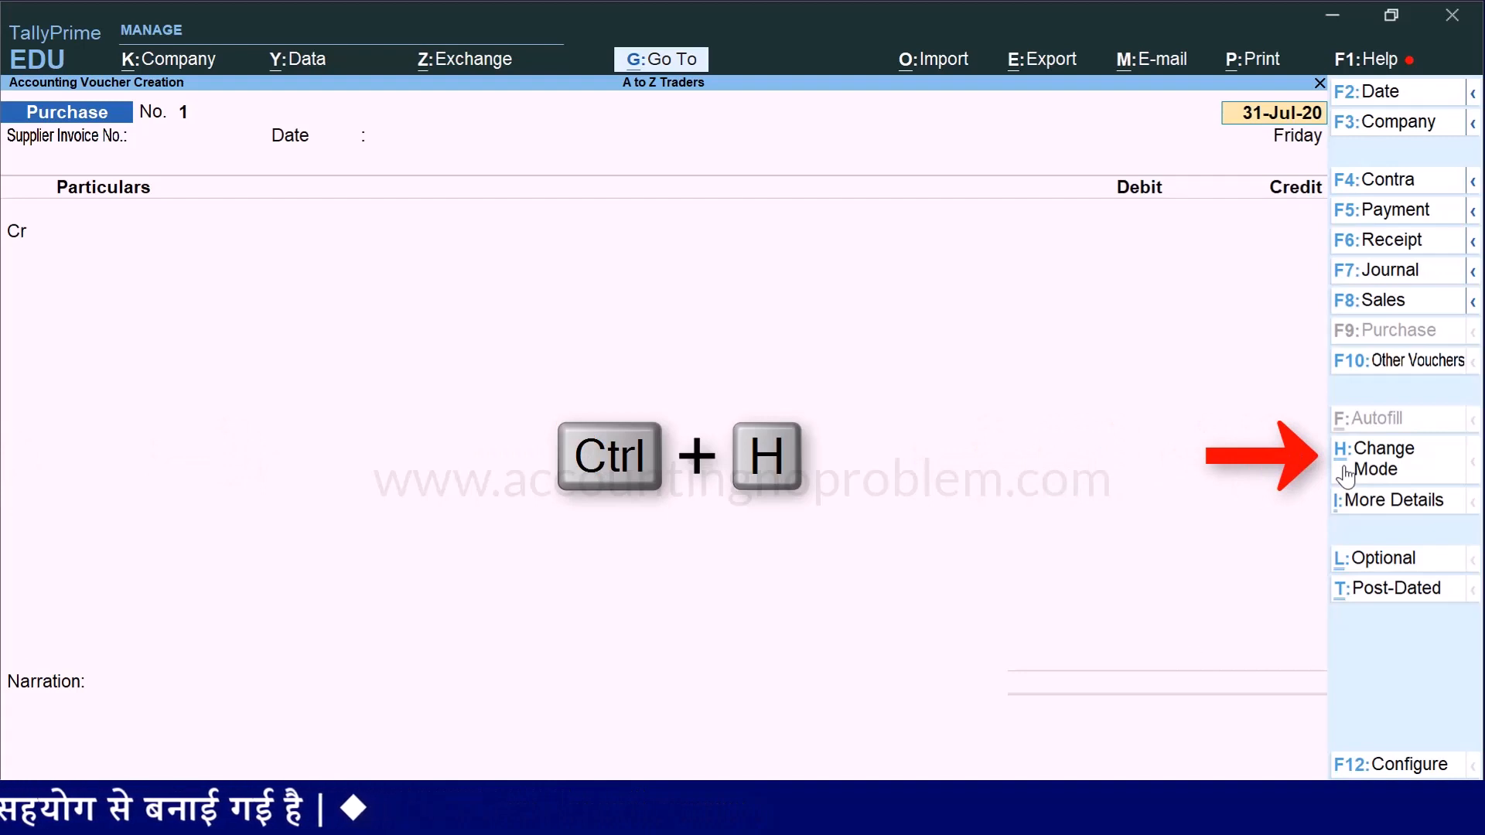
Change the purchase voucher's mode to Accounting Invoice
left_click(1345, 470)
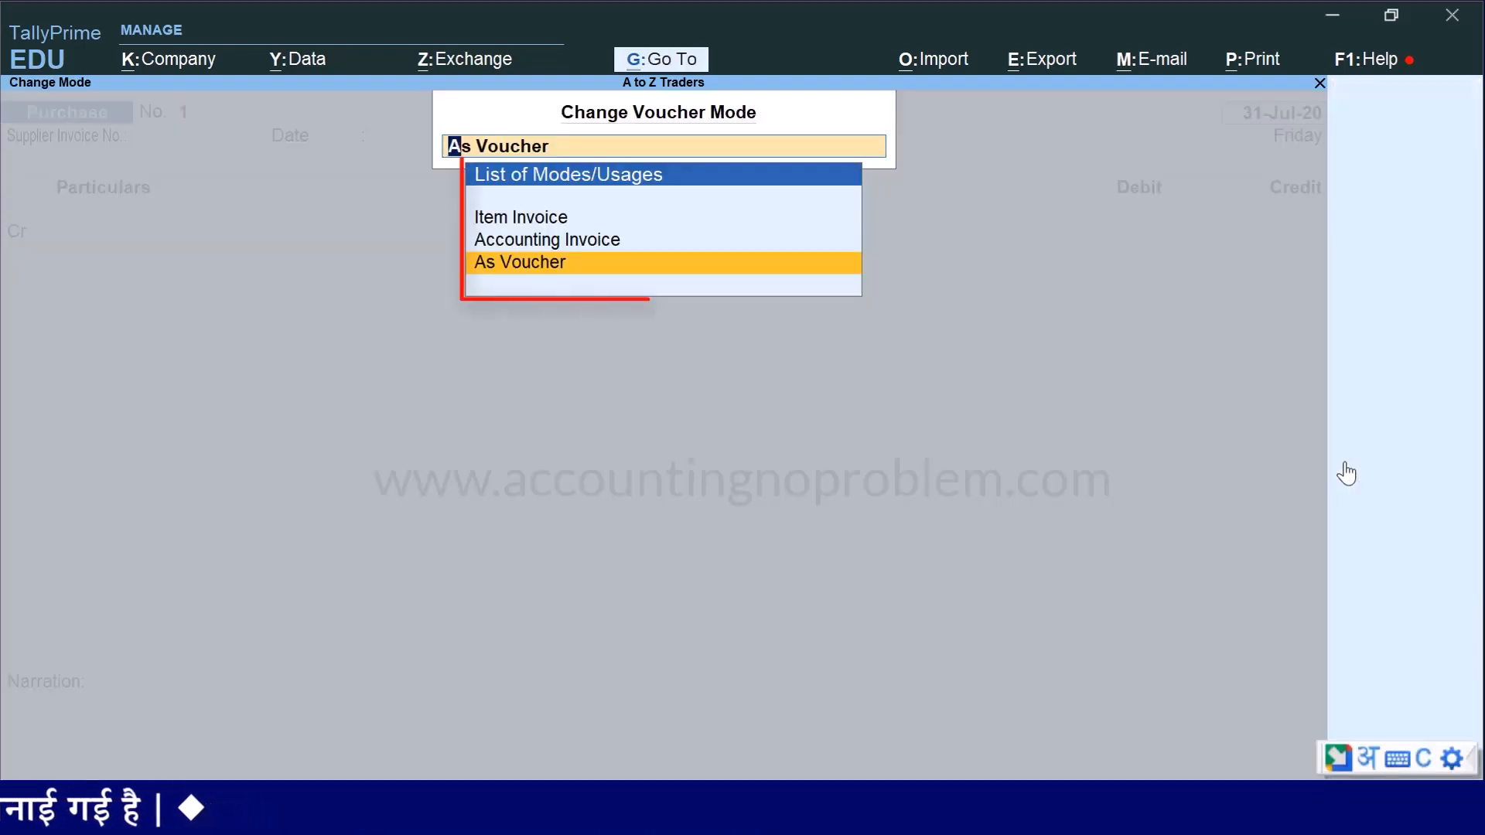
key("Up")
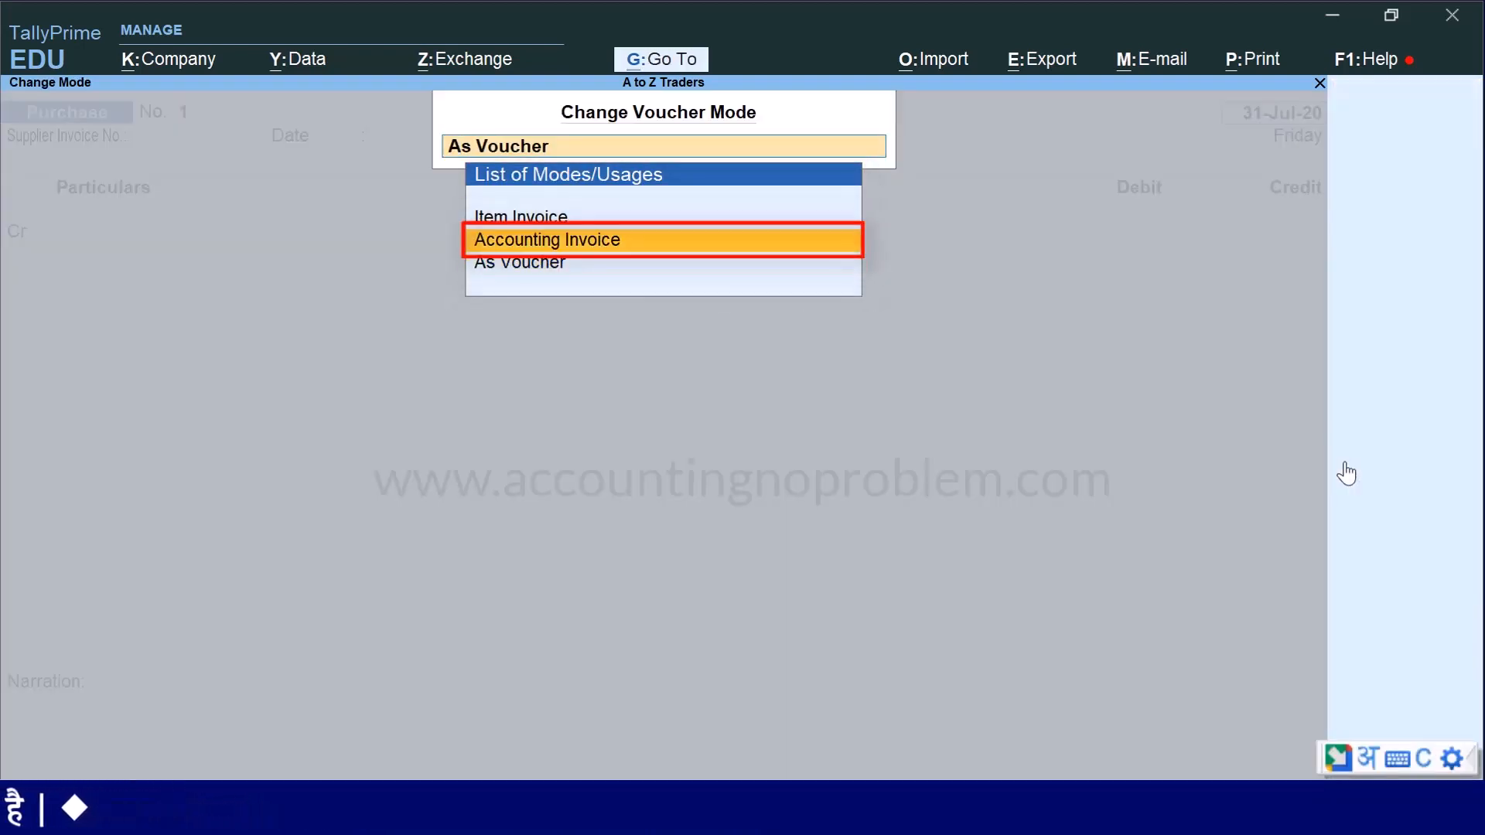
key("Return")
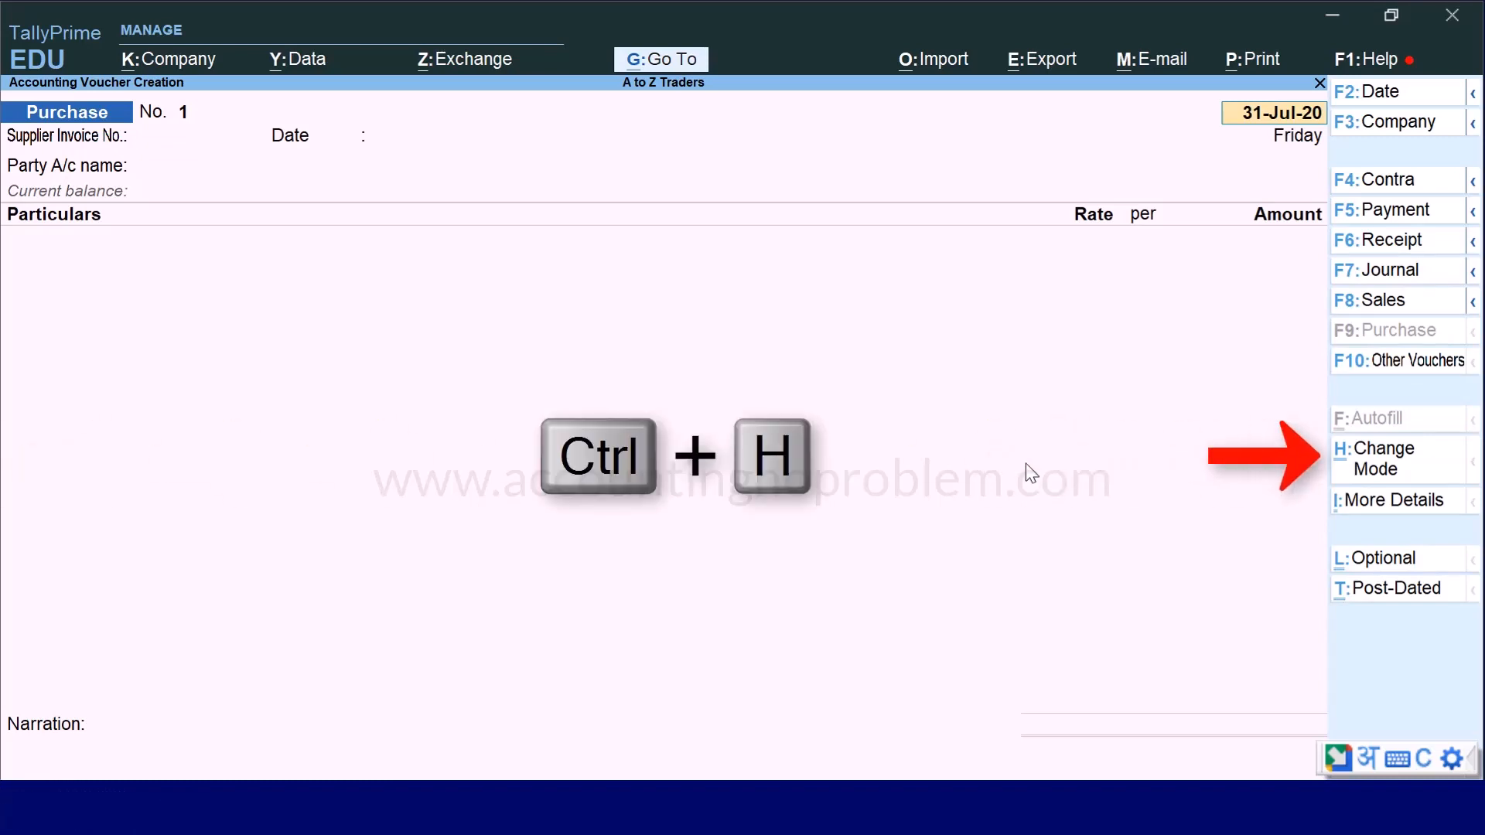
Change the purchase voucher's mode to Item Invoice
key("ctrl+h")
key("Up")
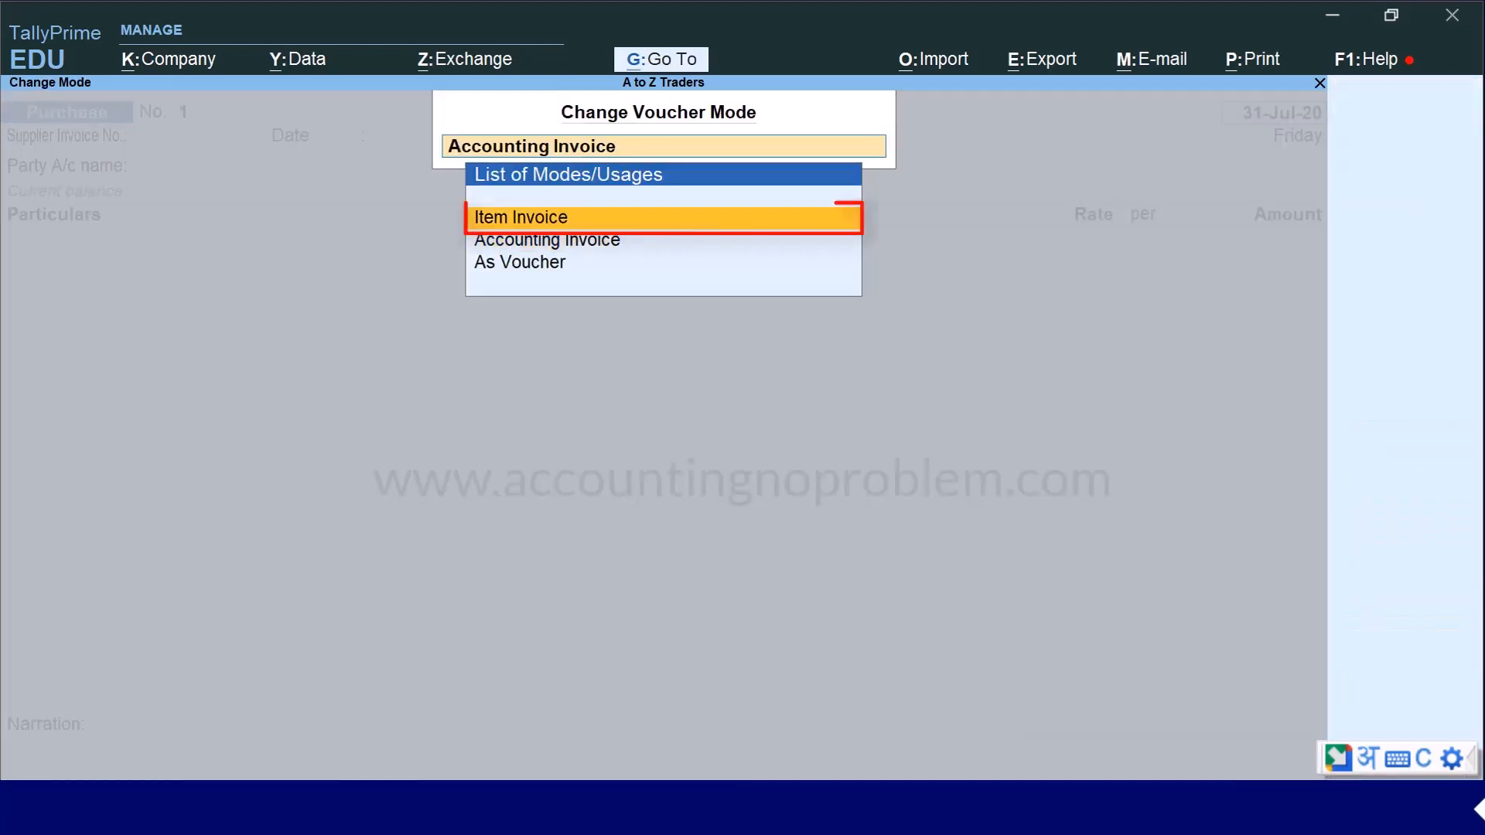
key("Return")
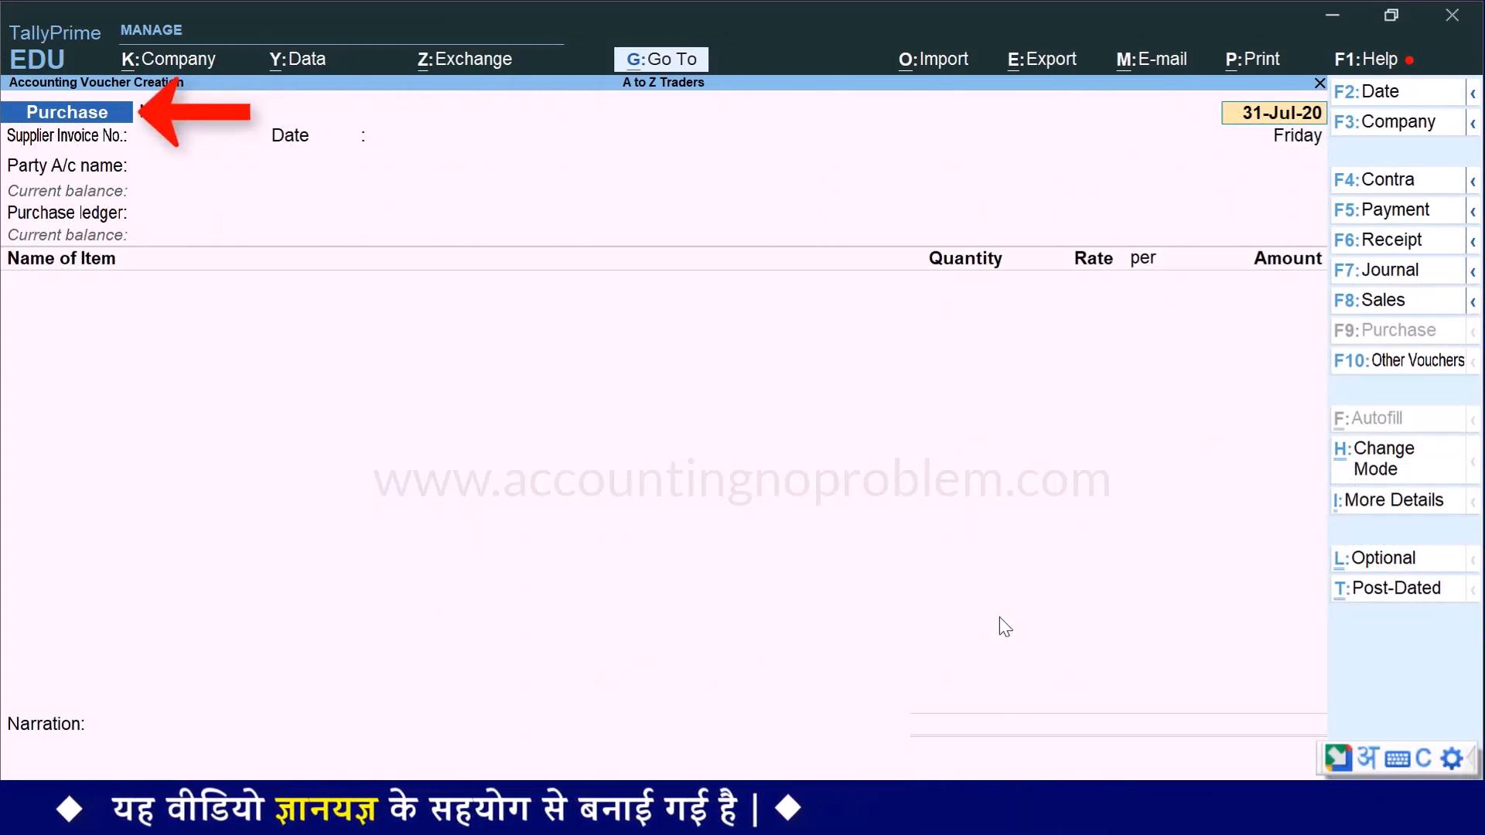
Set the voucher date to 1-Jul-20 and enter supplier invoice number 111 with the same date
key("F2")
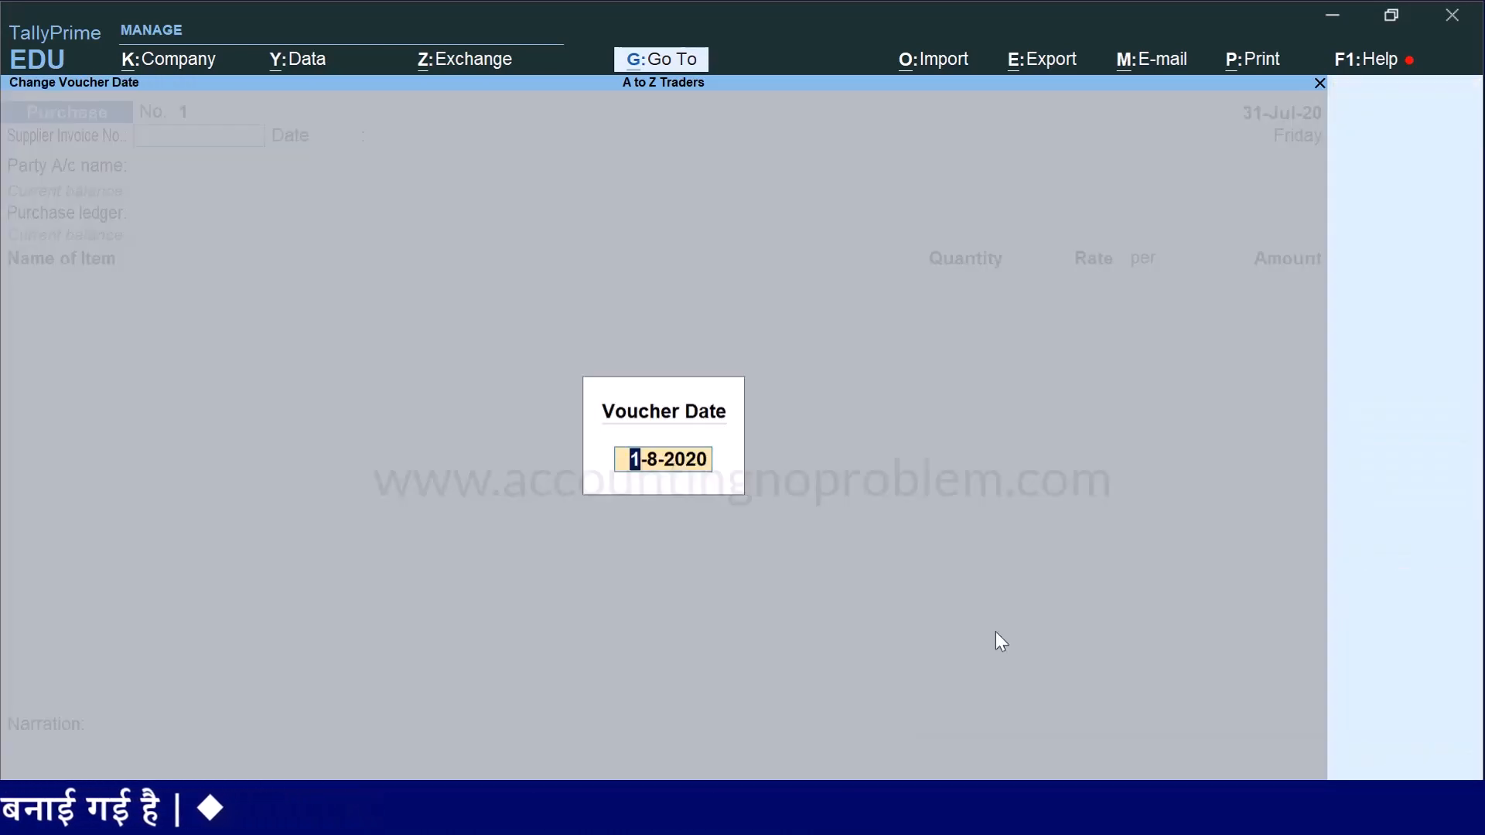
type("1.7")
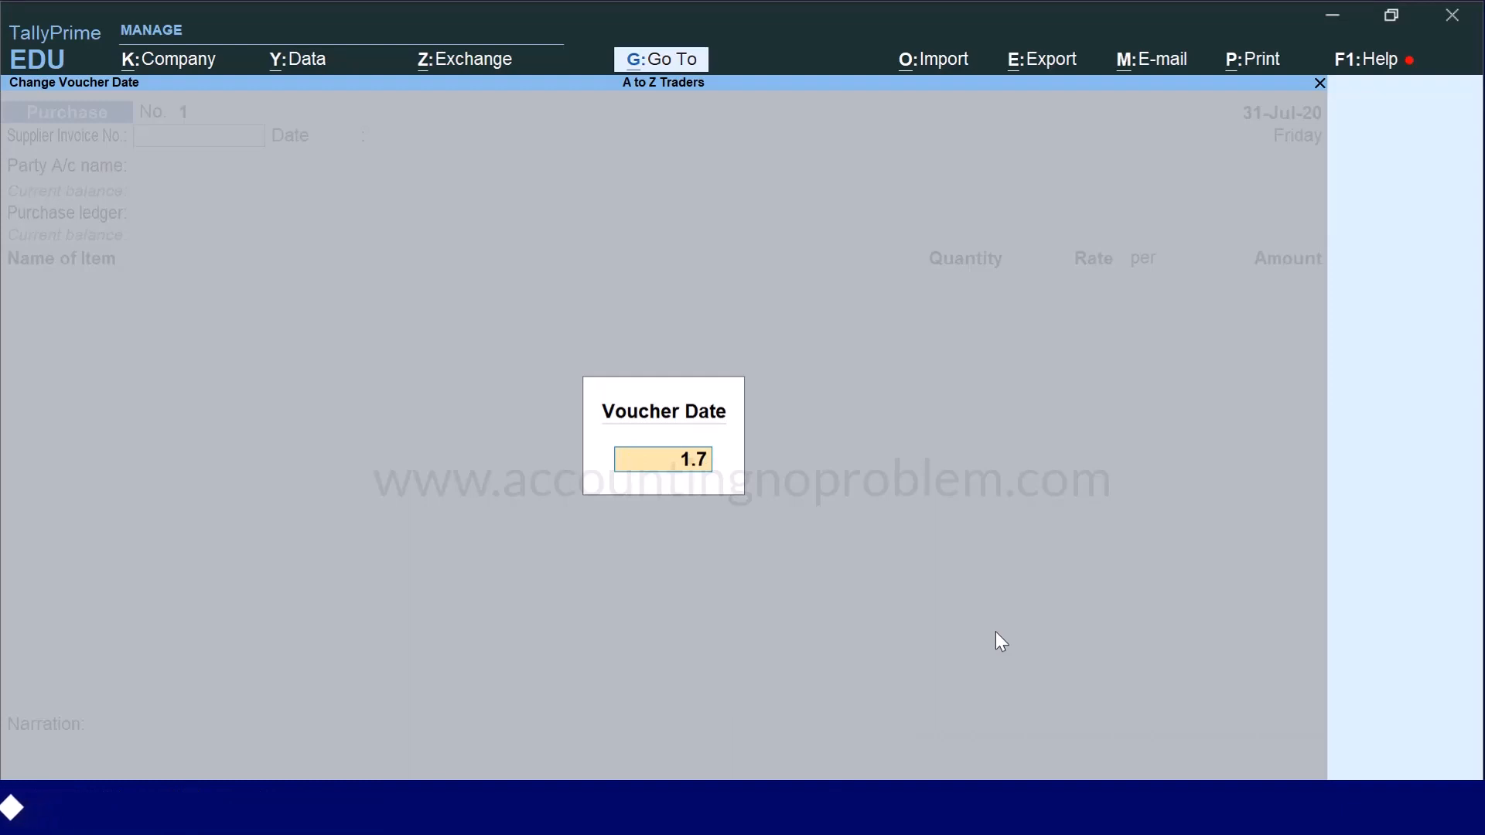
key("Return")
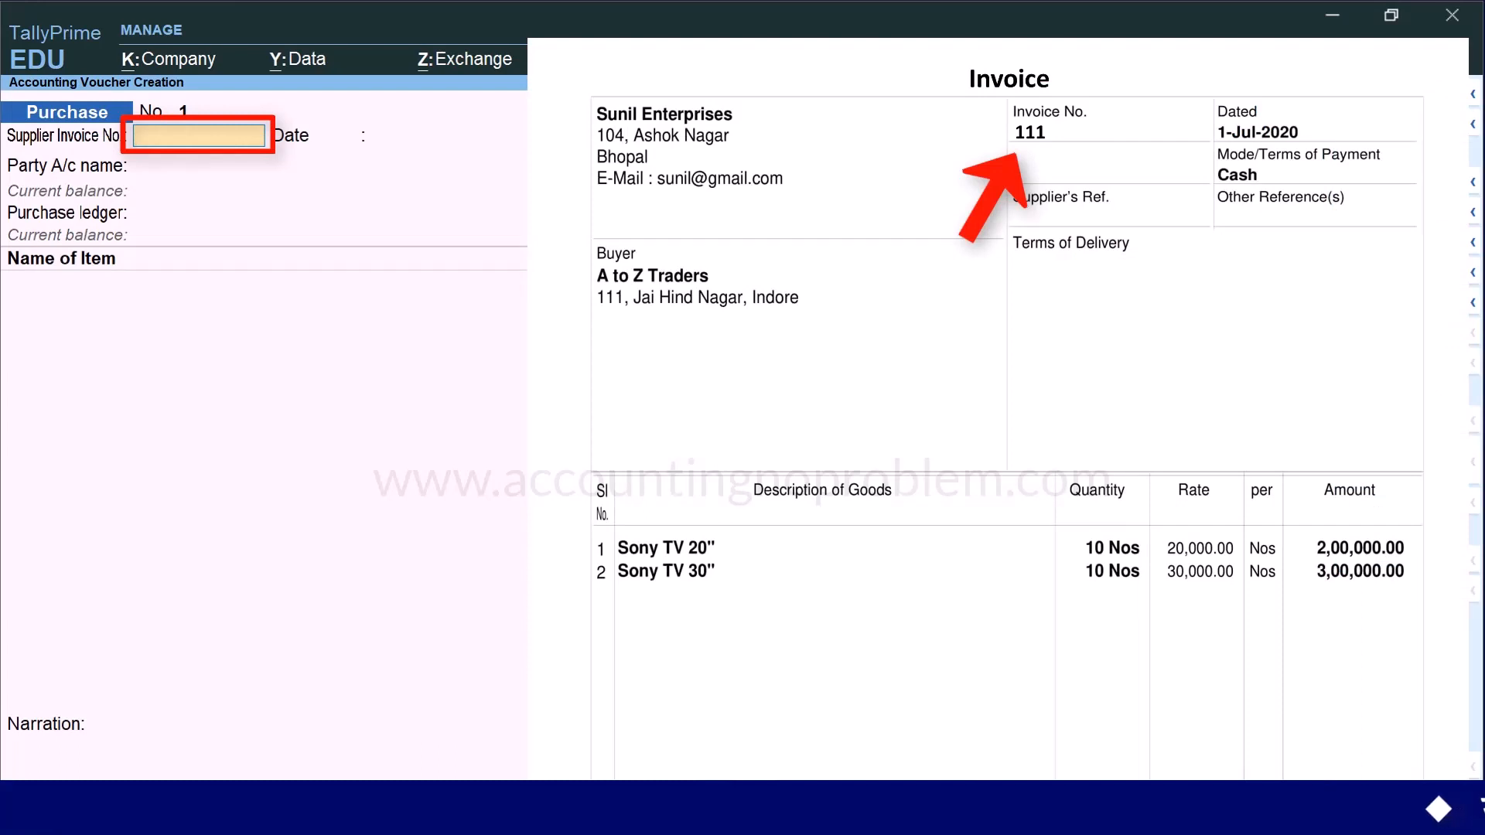
type("111")
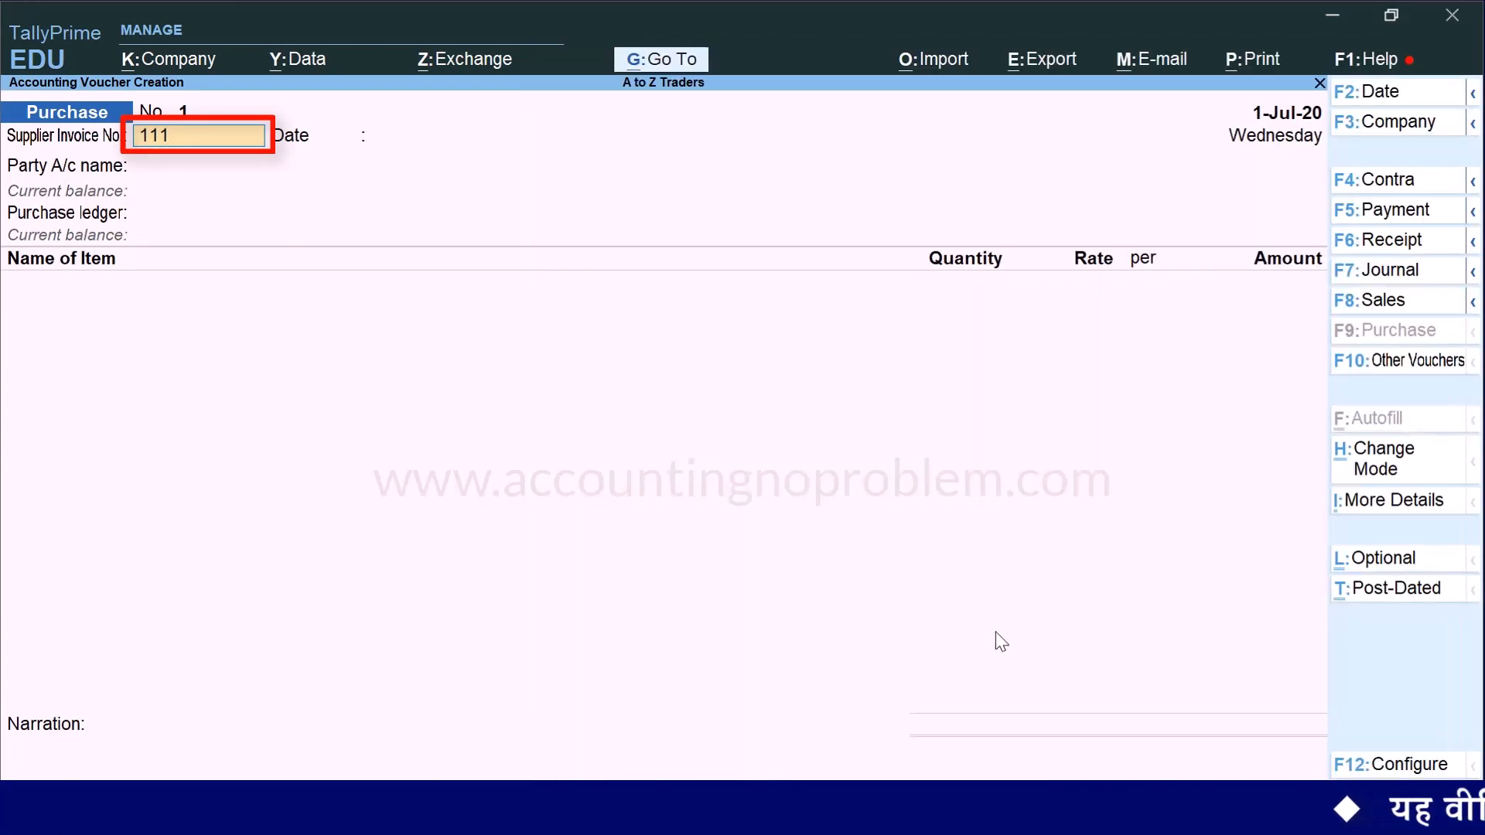
key("Return")
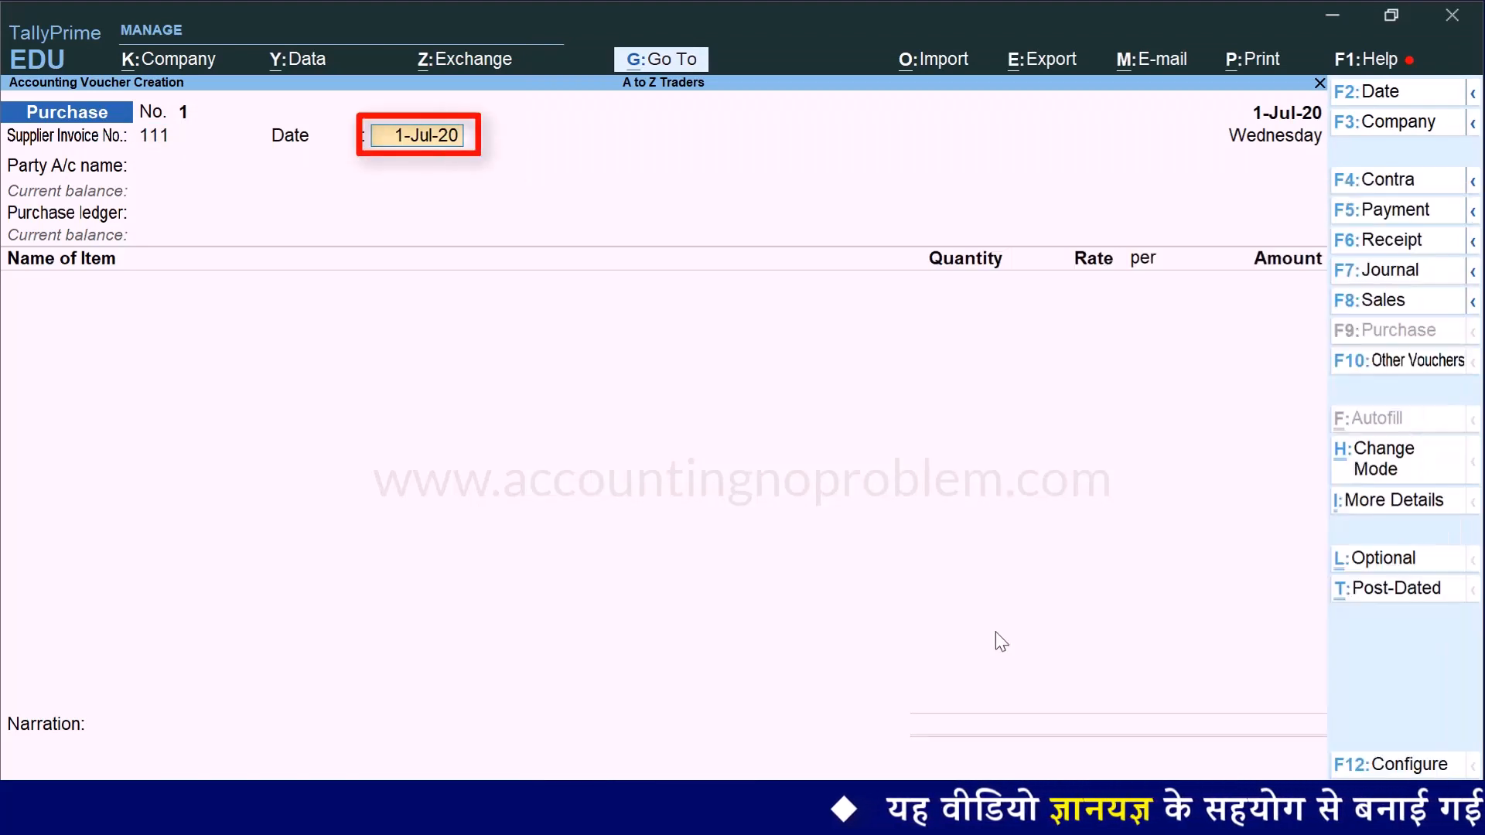
key("Return")
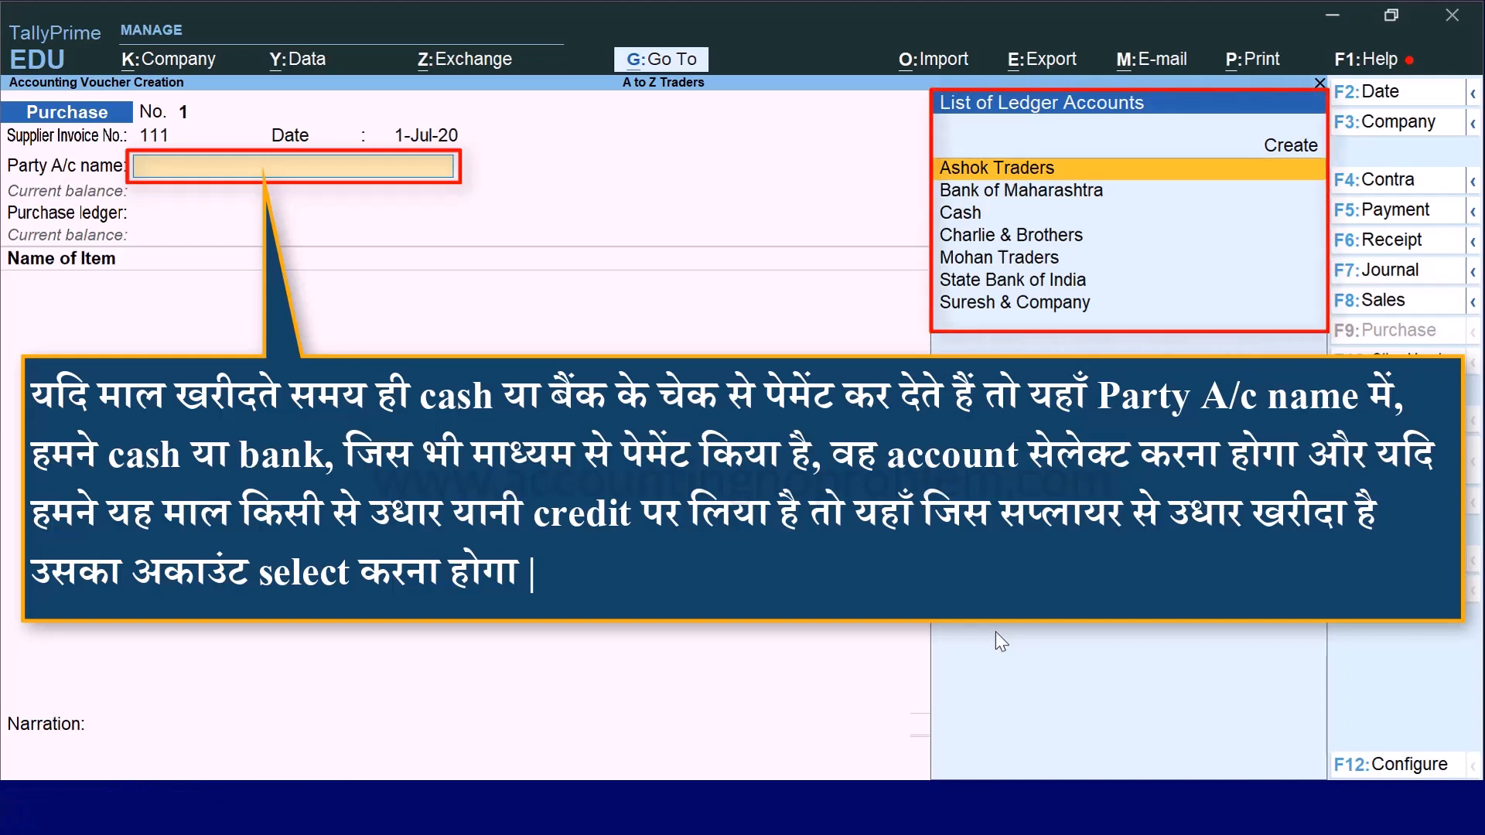
Choose Cash as the party account and leave all the receipt details blank
key("Down")
key("Down")
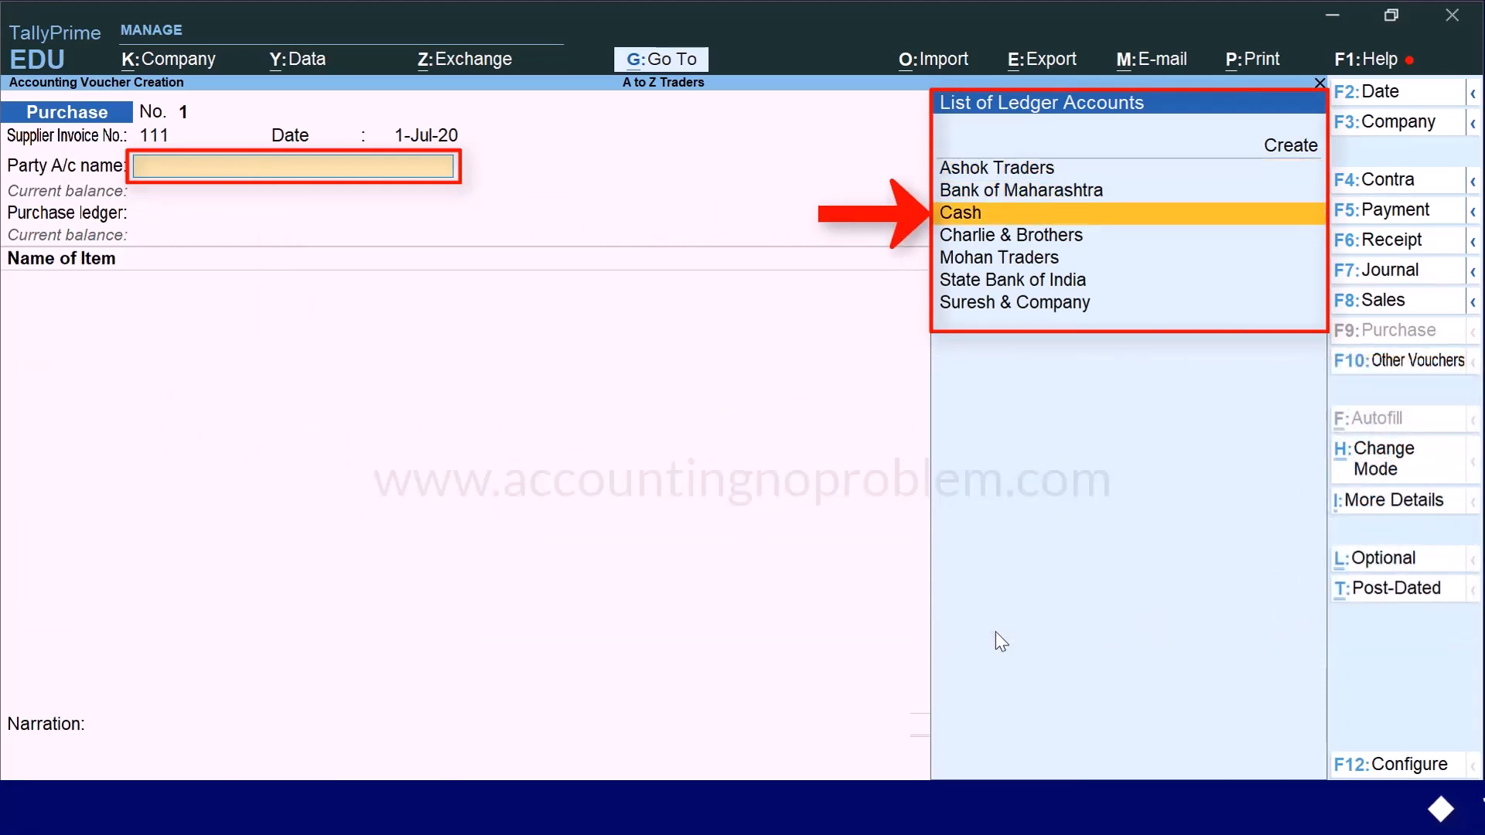
key("Return")
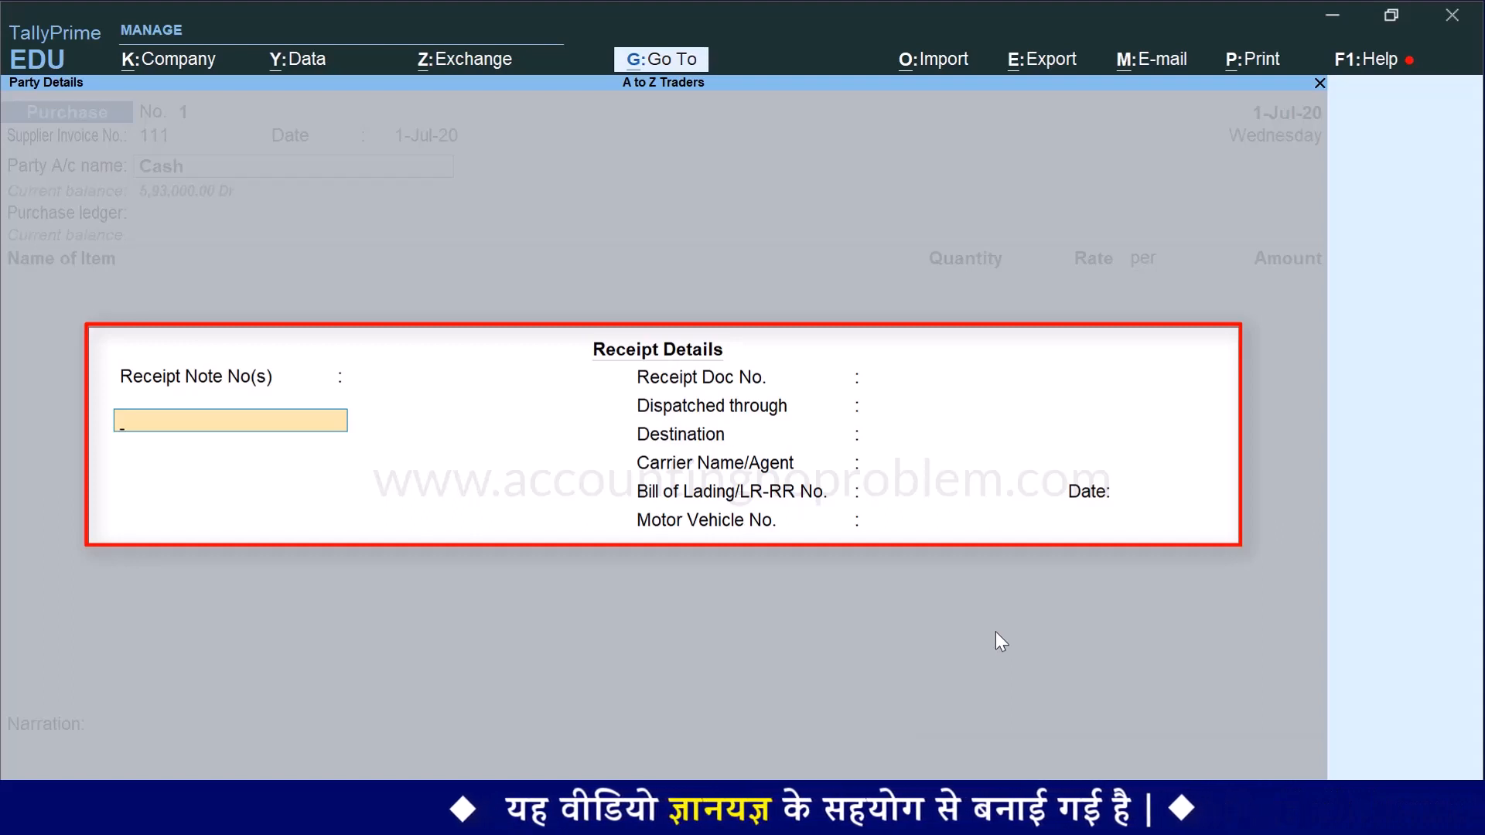
key("Return")
key("Return")
key("Return")
key("Return")
key("Return")
key("Return")
key("Return")
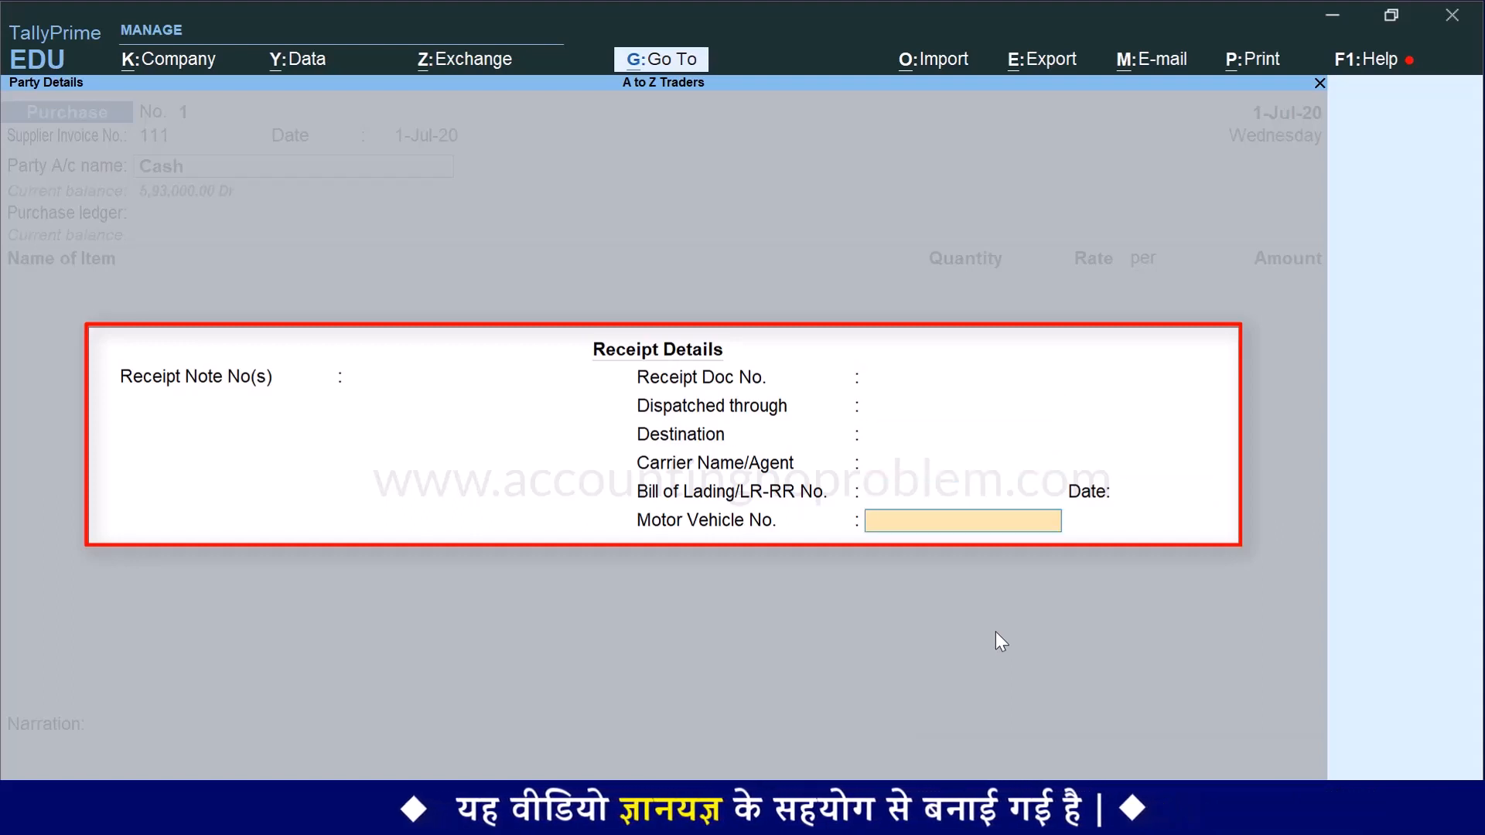
key("Return")
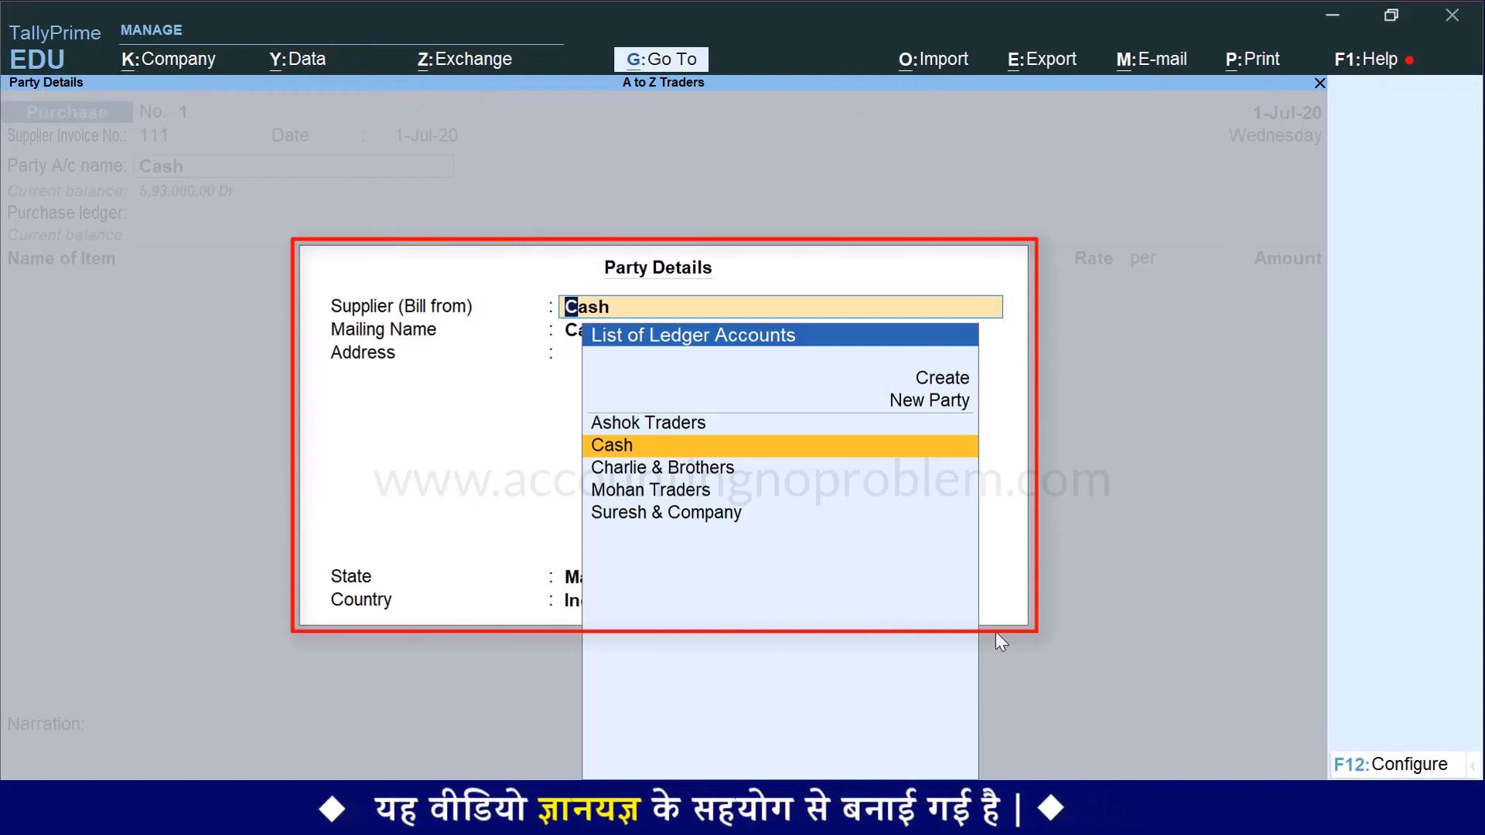
Enter Sunil Enterprises as a new supplier party, fill in its postal address, and accept the party details with the default state and country
type("Sunil Enterprises")
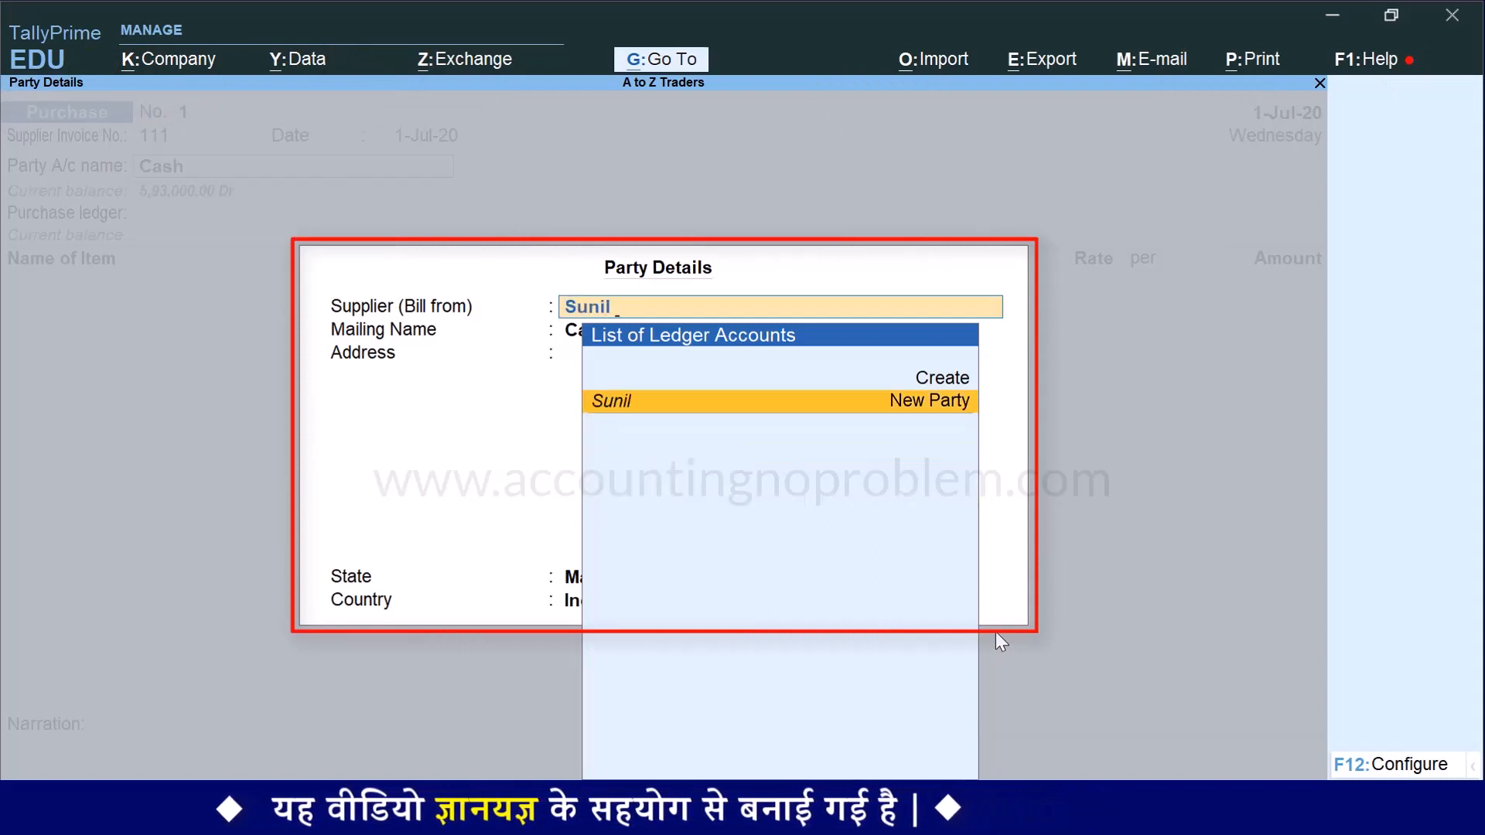
key("Return")
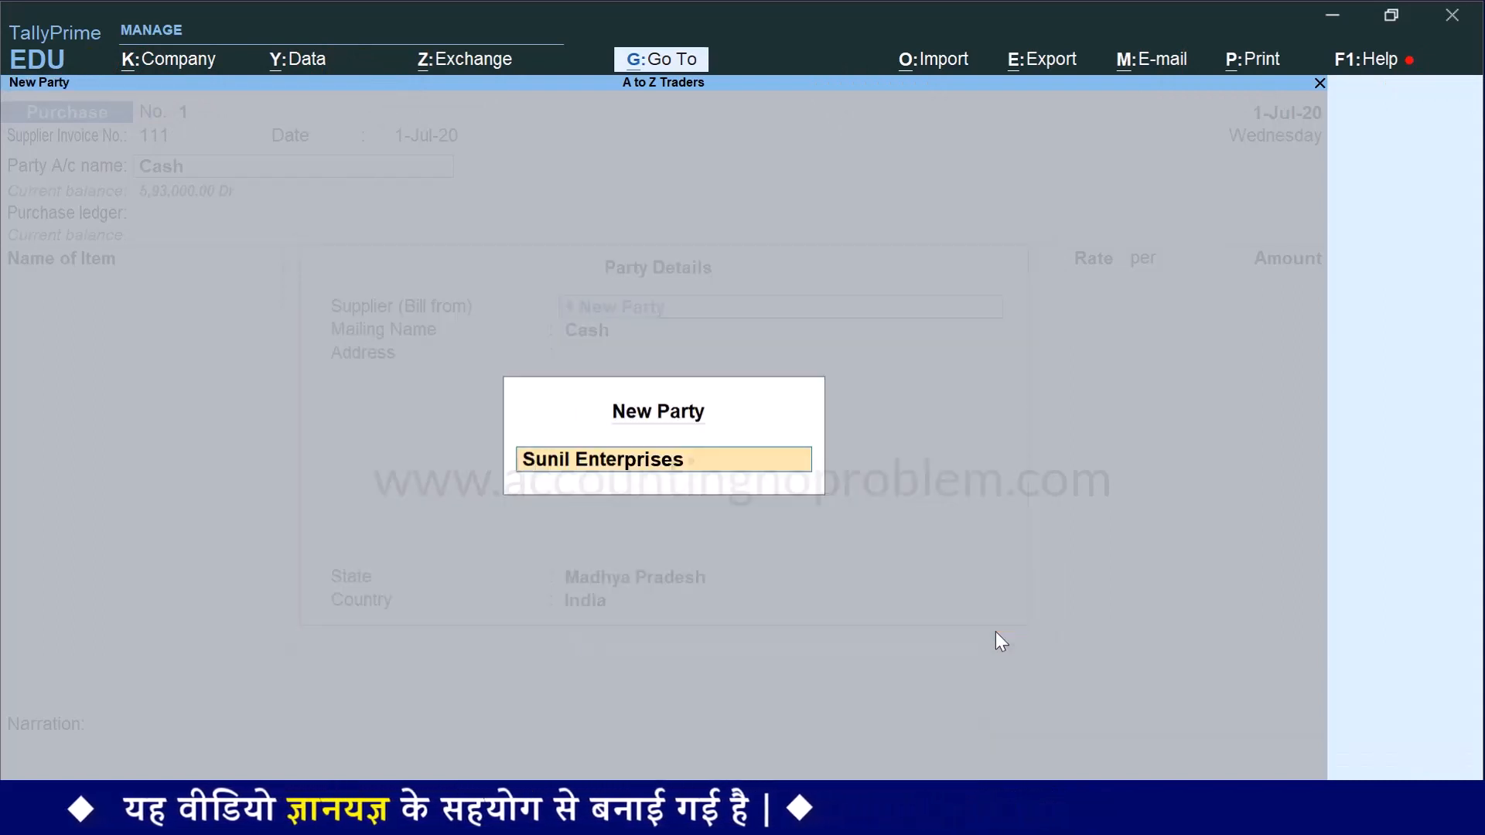
key("Return")
type("104, Ashok Nagar,")
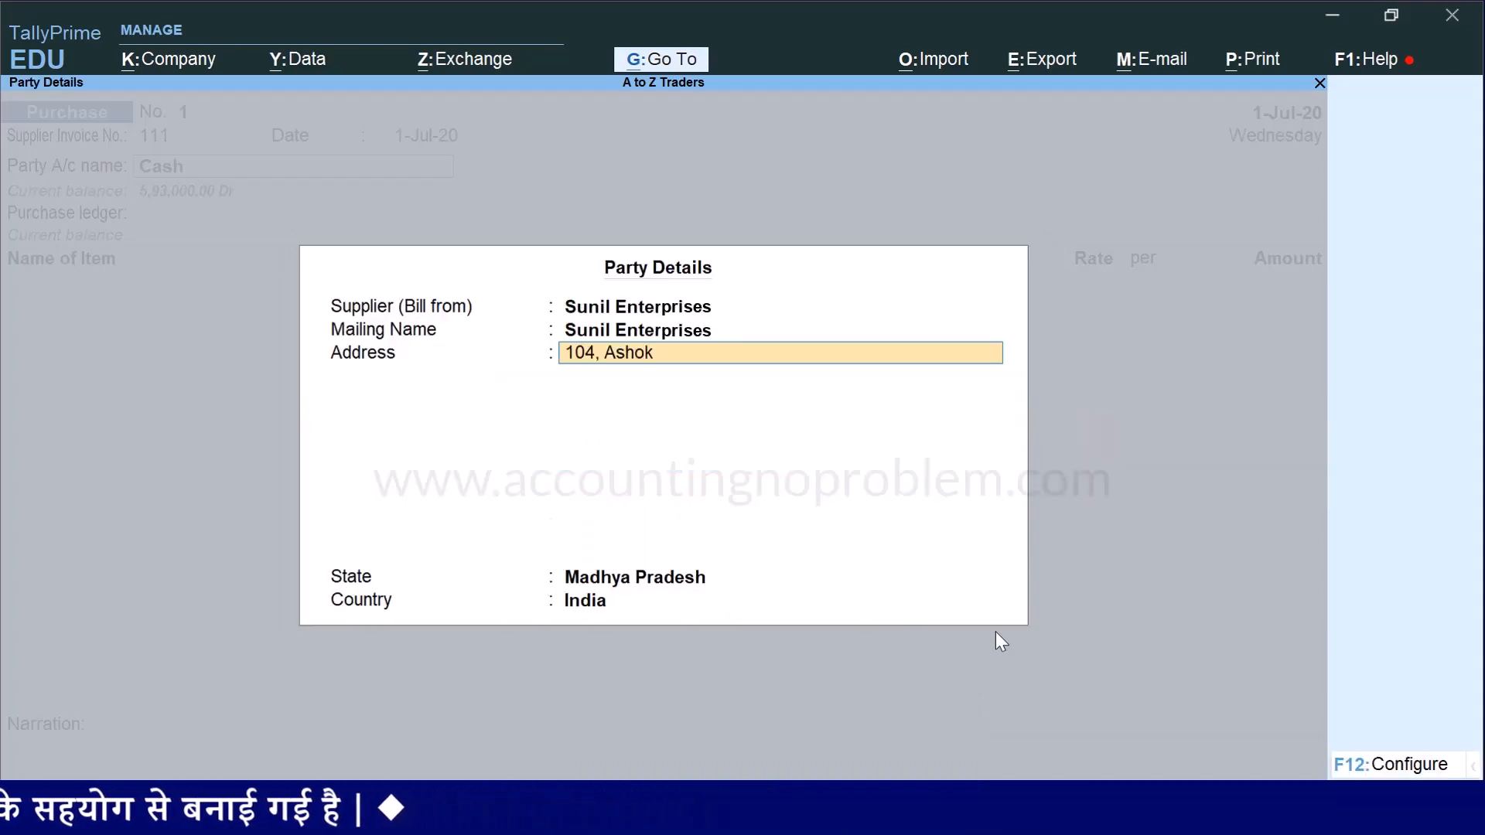
key("Return")
type("Bhopal")
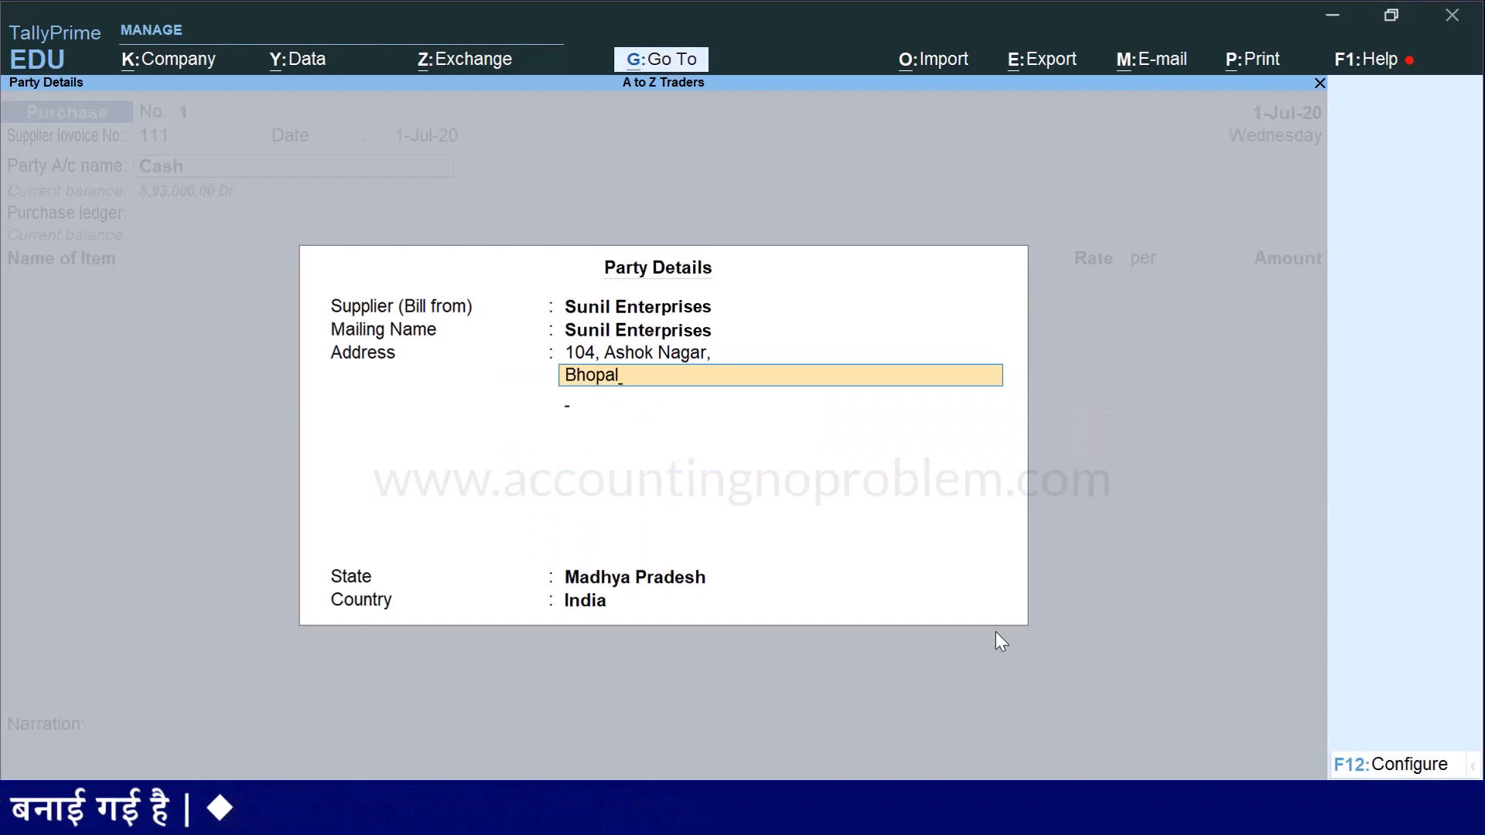
key("Return")
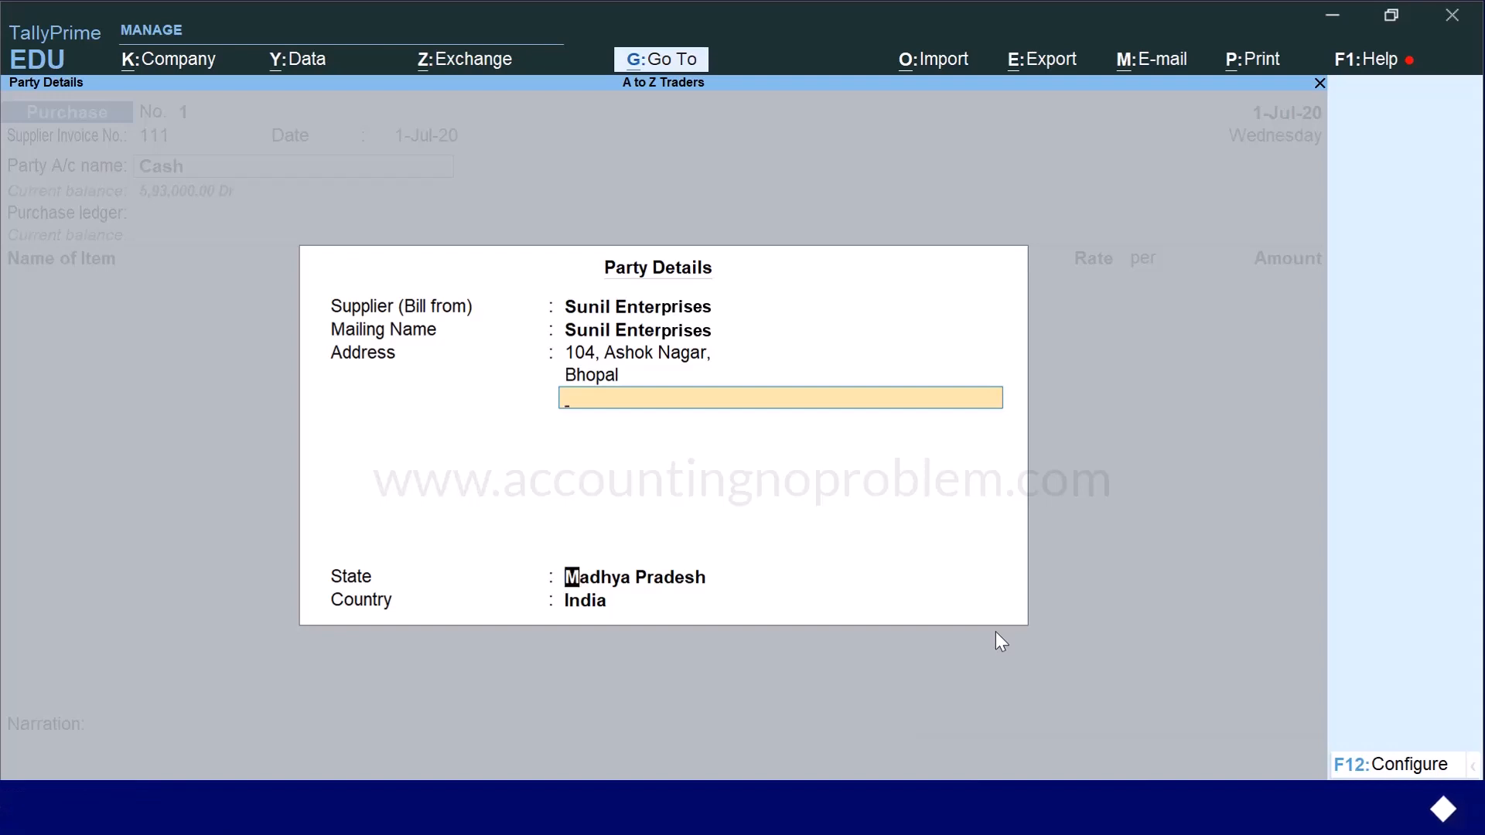
key("Return")
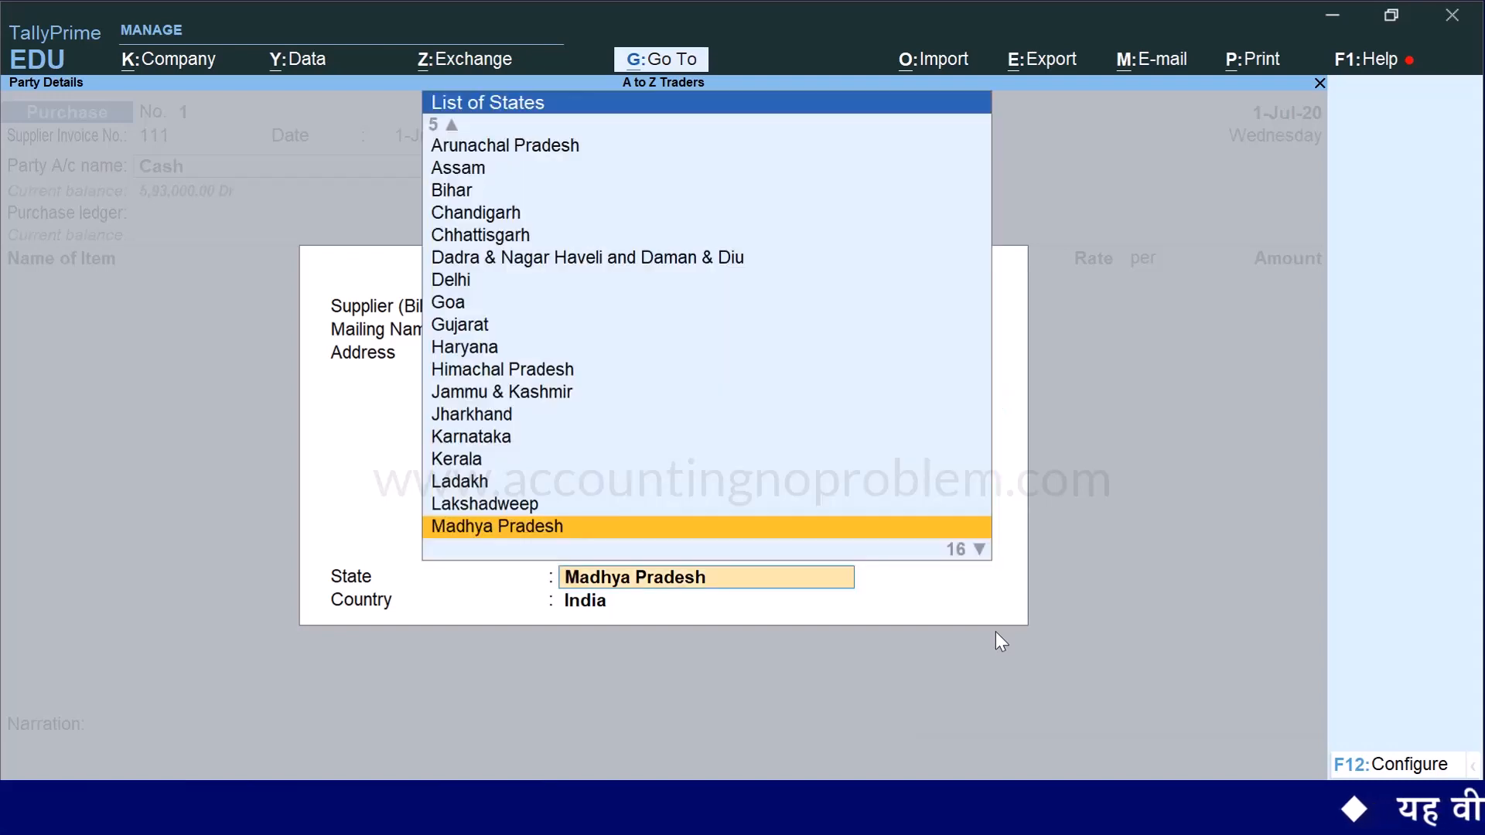
key("ctrl+a")
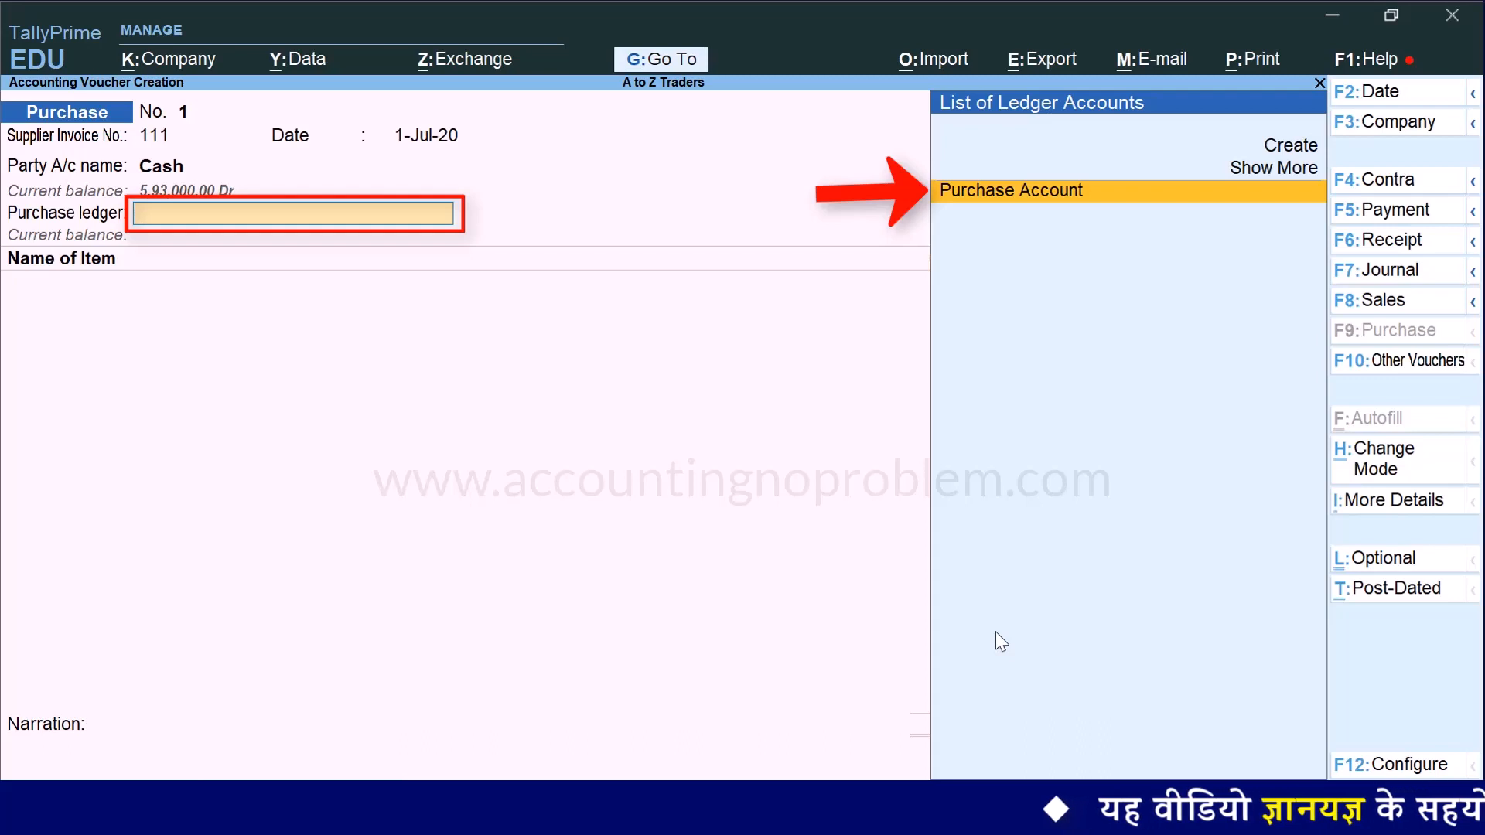
Select Purchase Account as the purchase ledger and add the item Sony TV 20" with quantity 10 at a rate of 20000
key("Return")
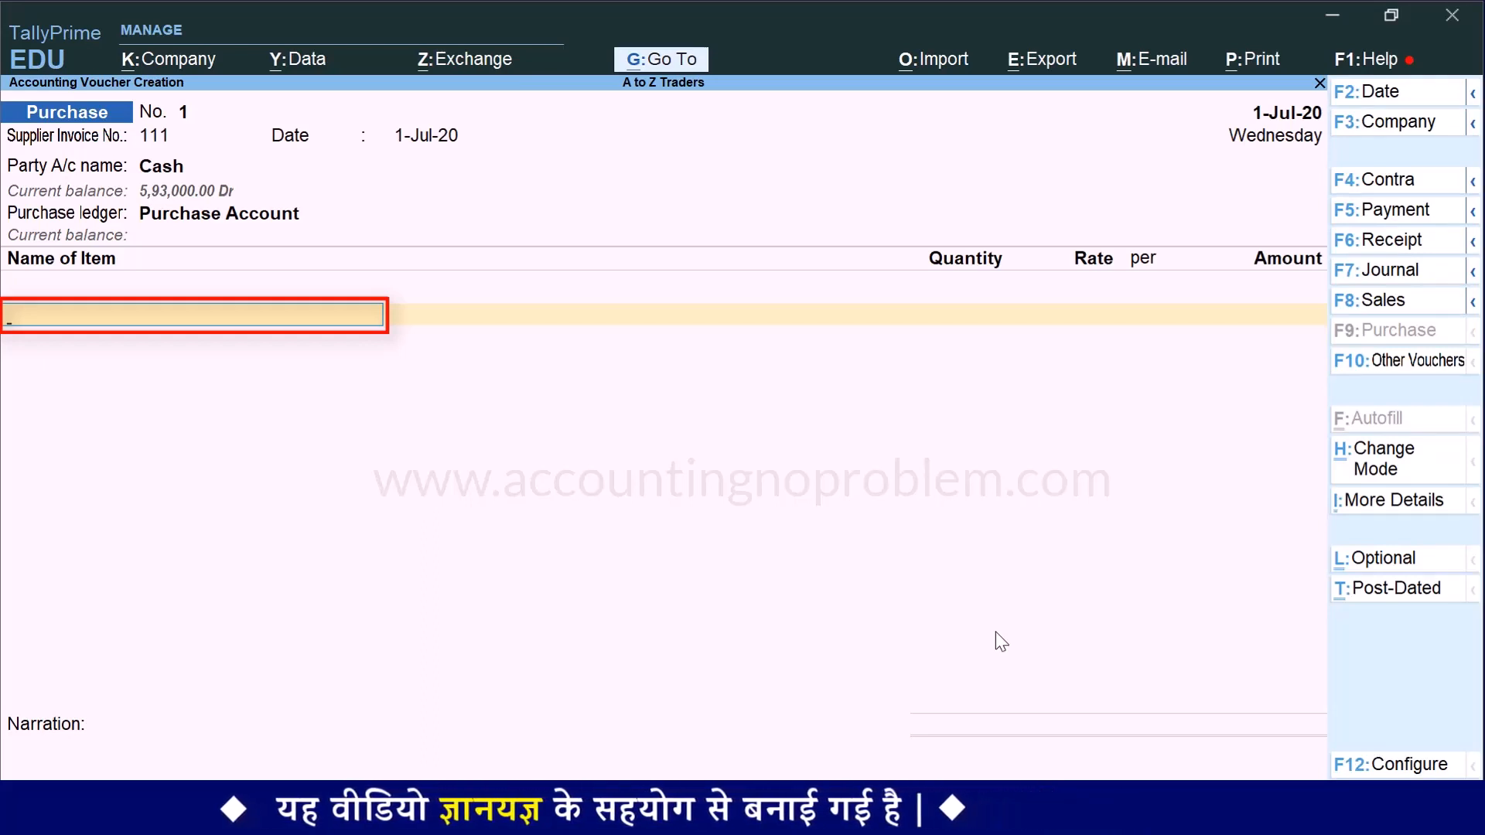
type("S")
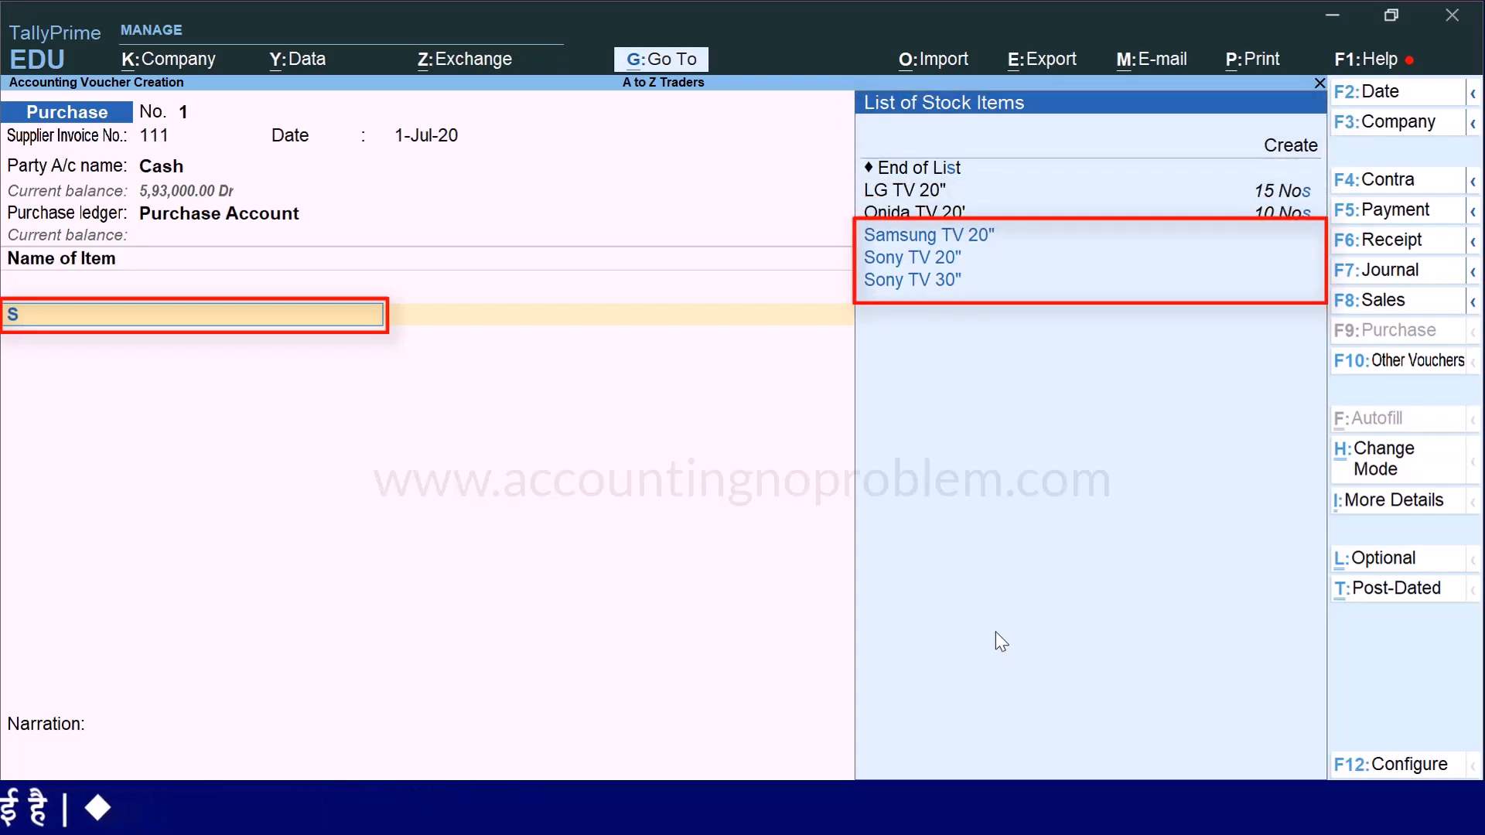
key("Down")
key("Return")
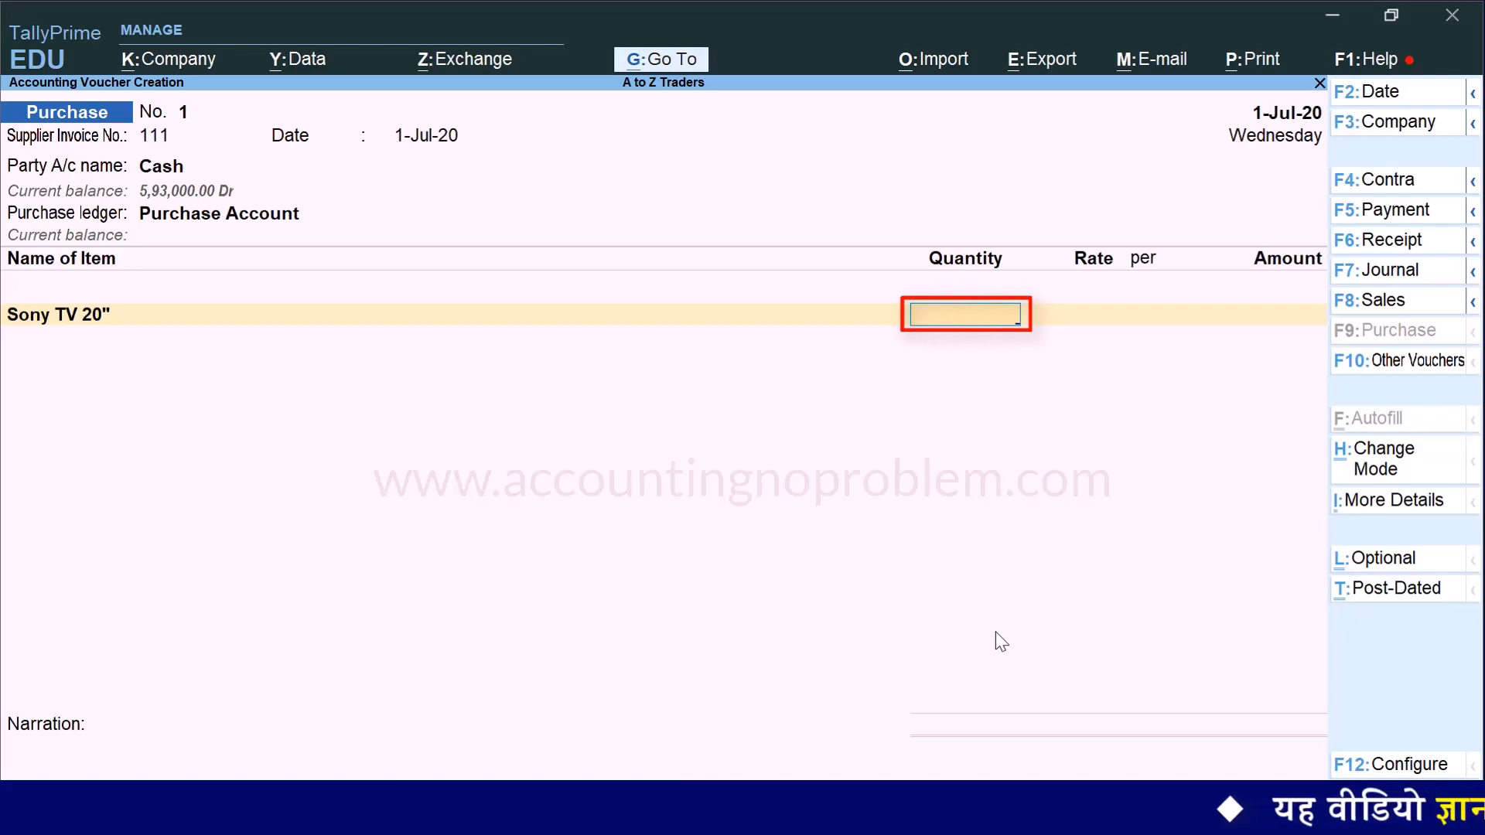
type("10")
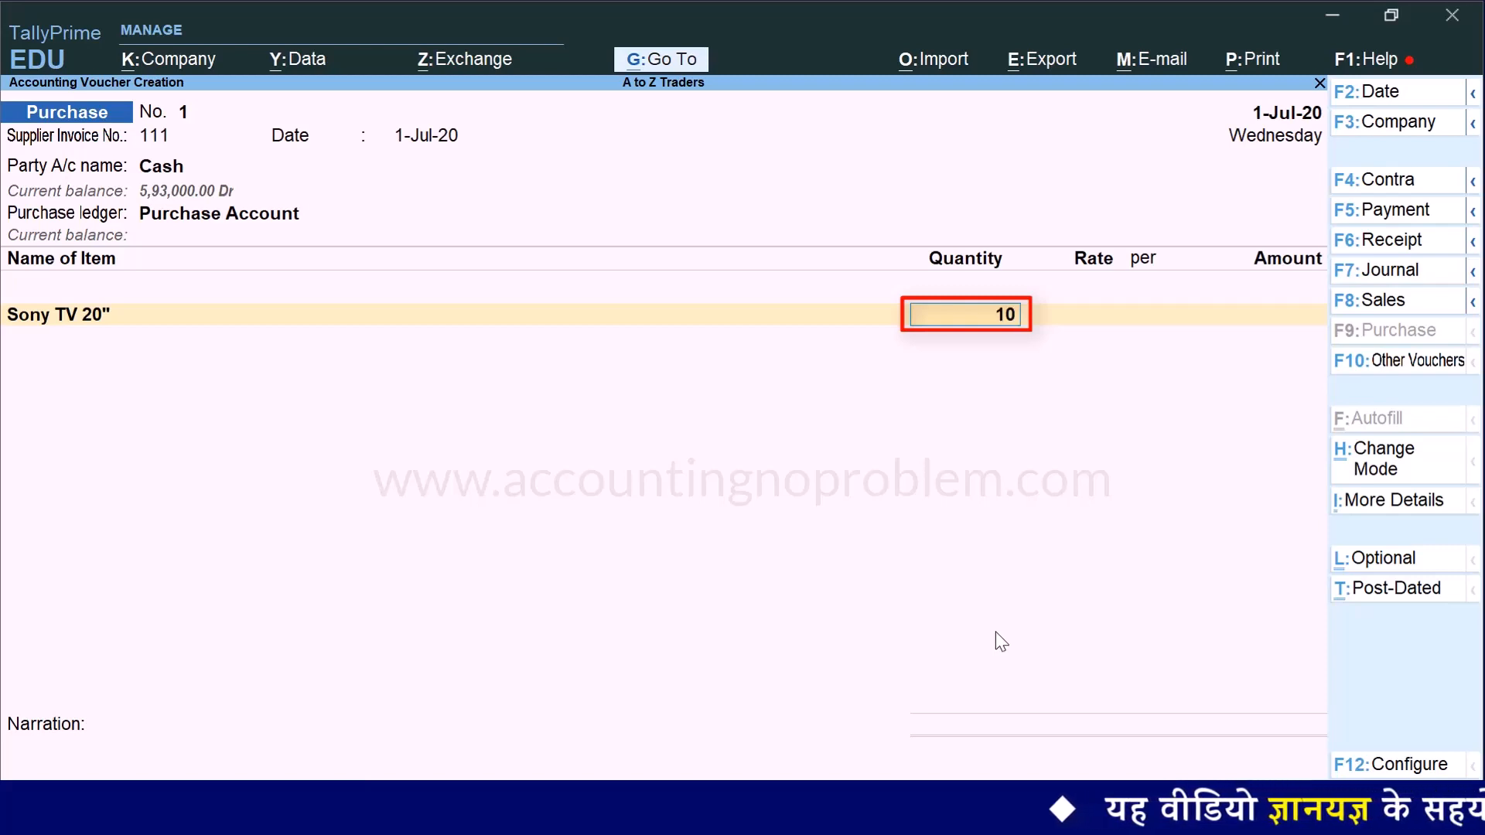
key("Return")
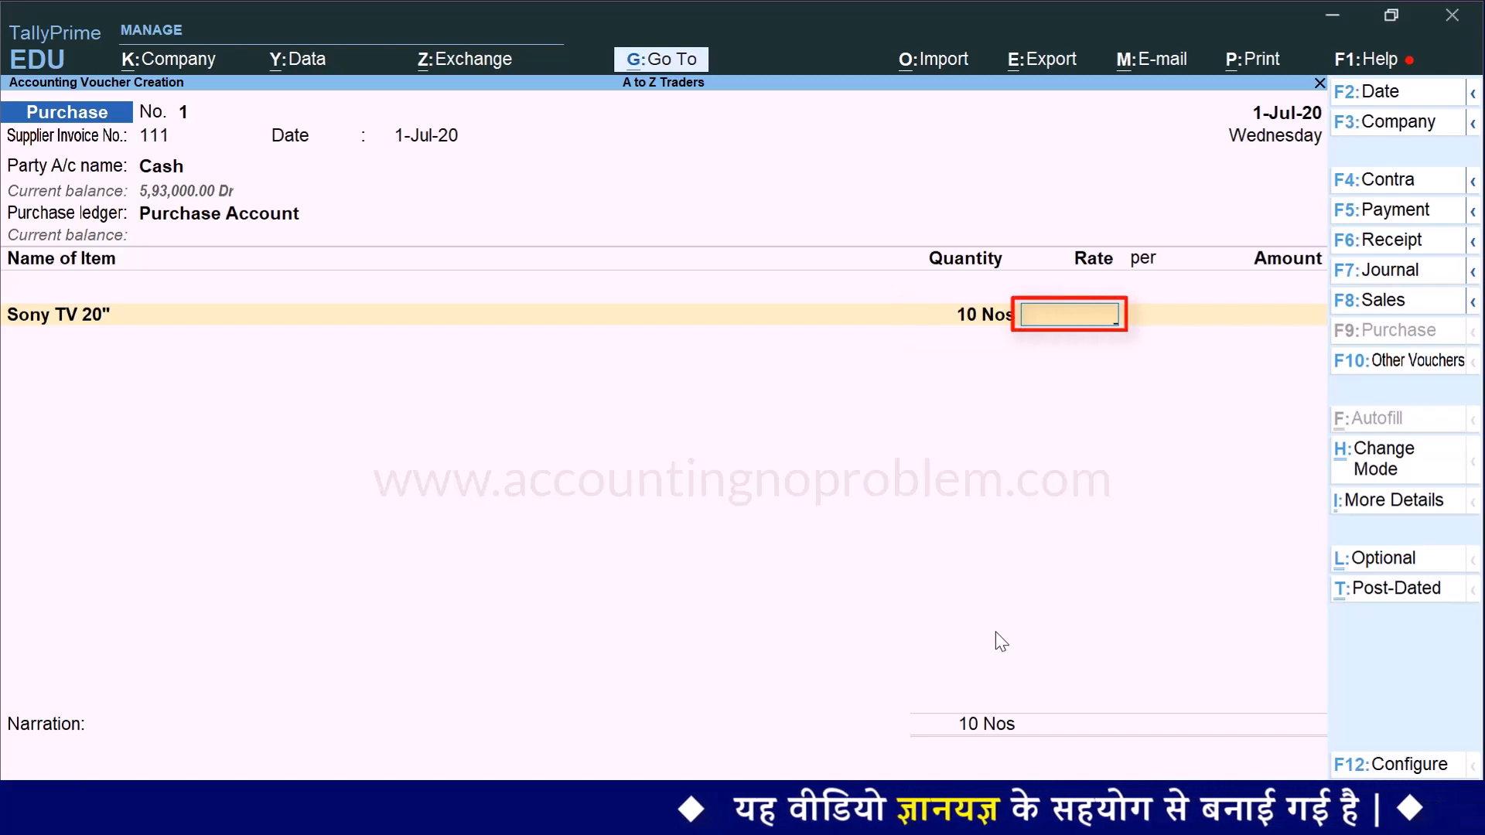
type("20000")
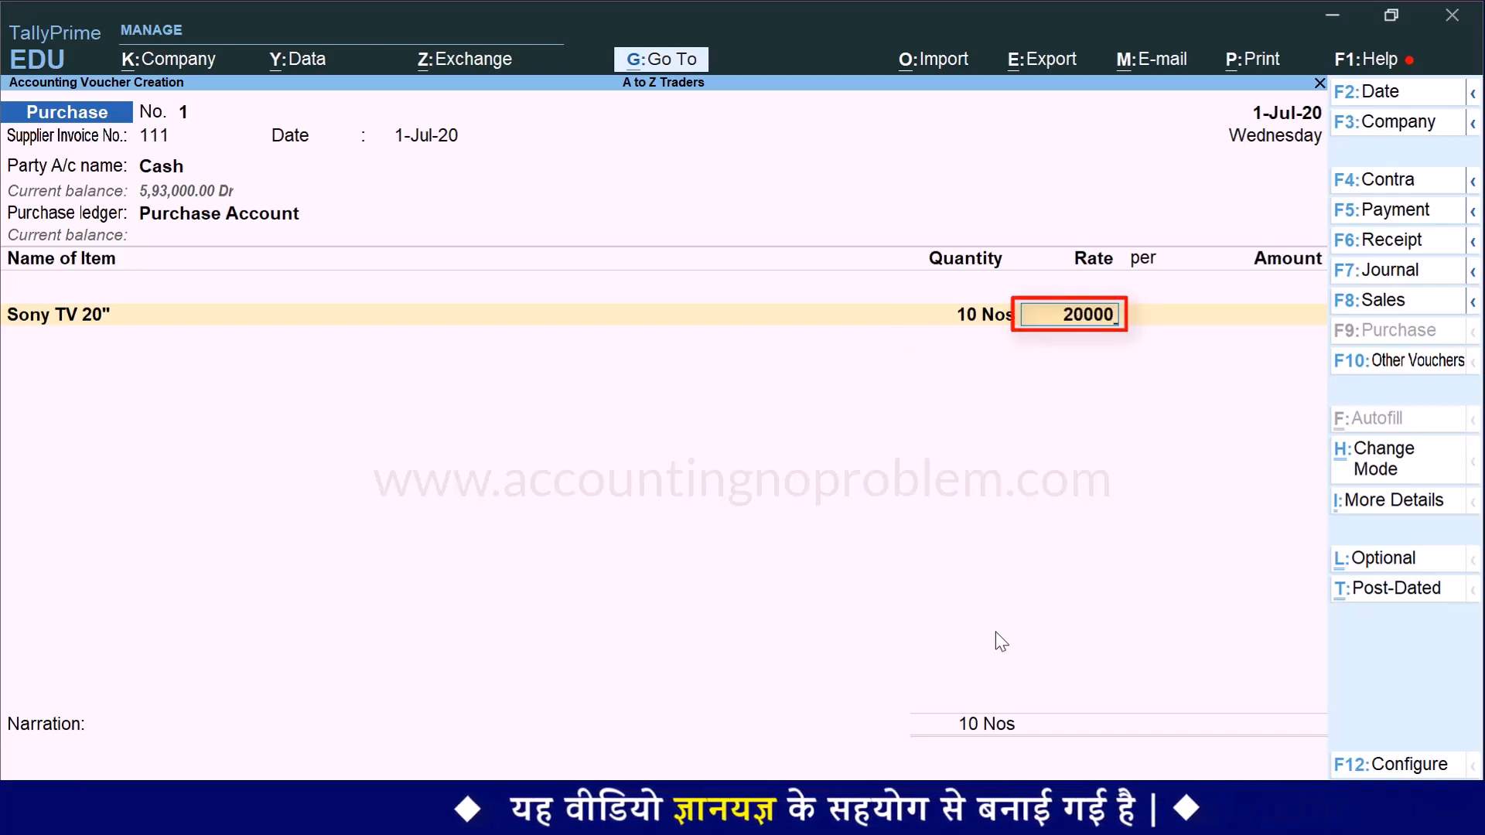
key("Return")
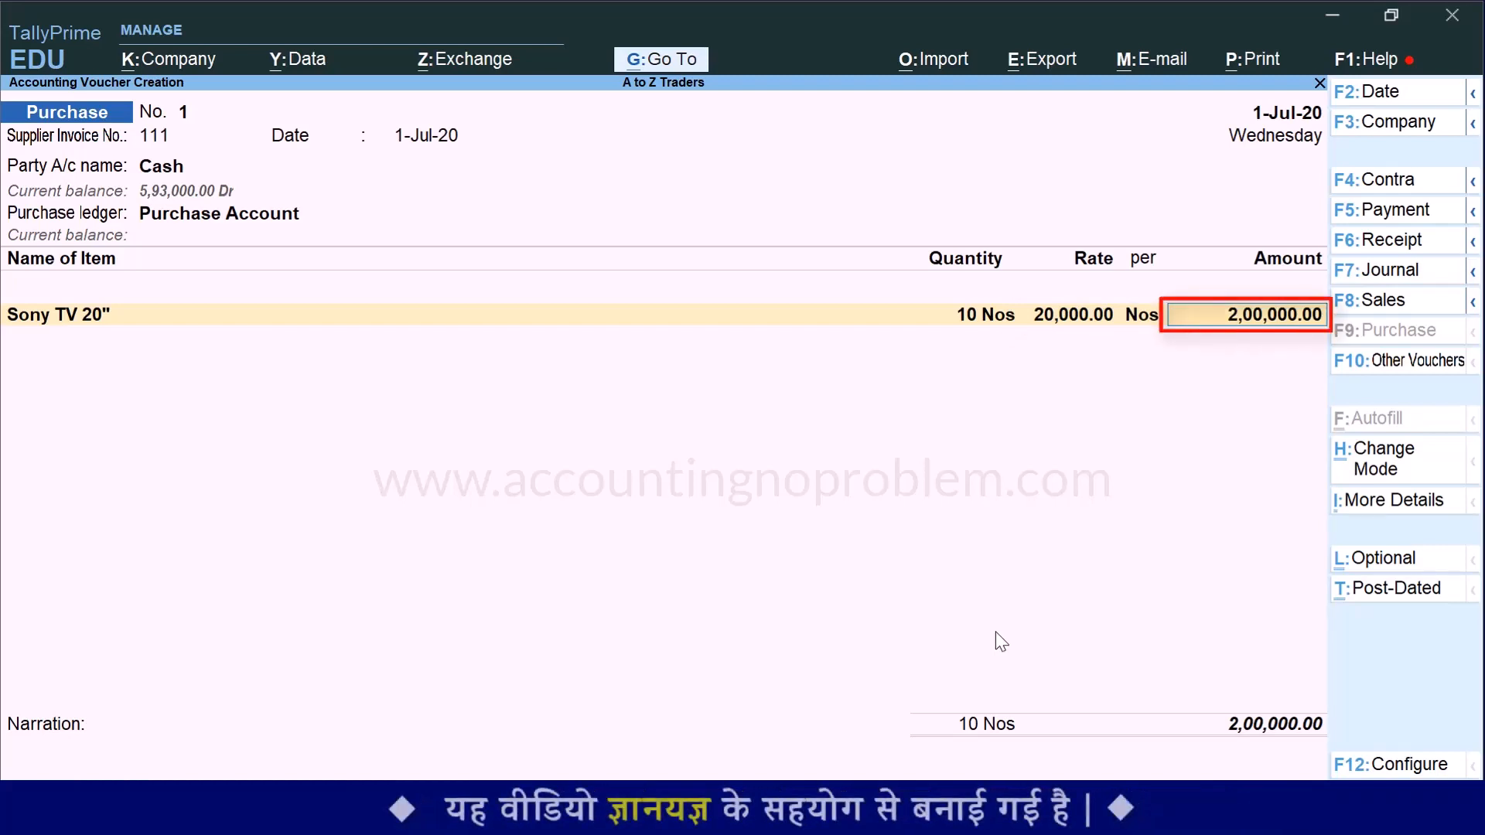
key("Return")
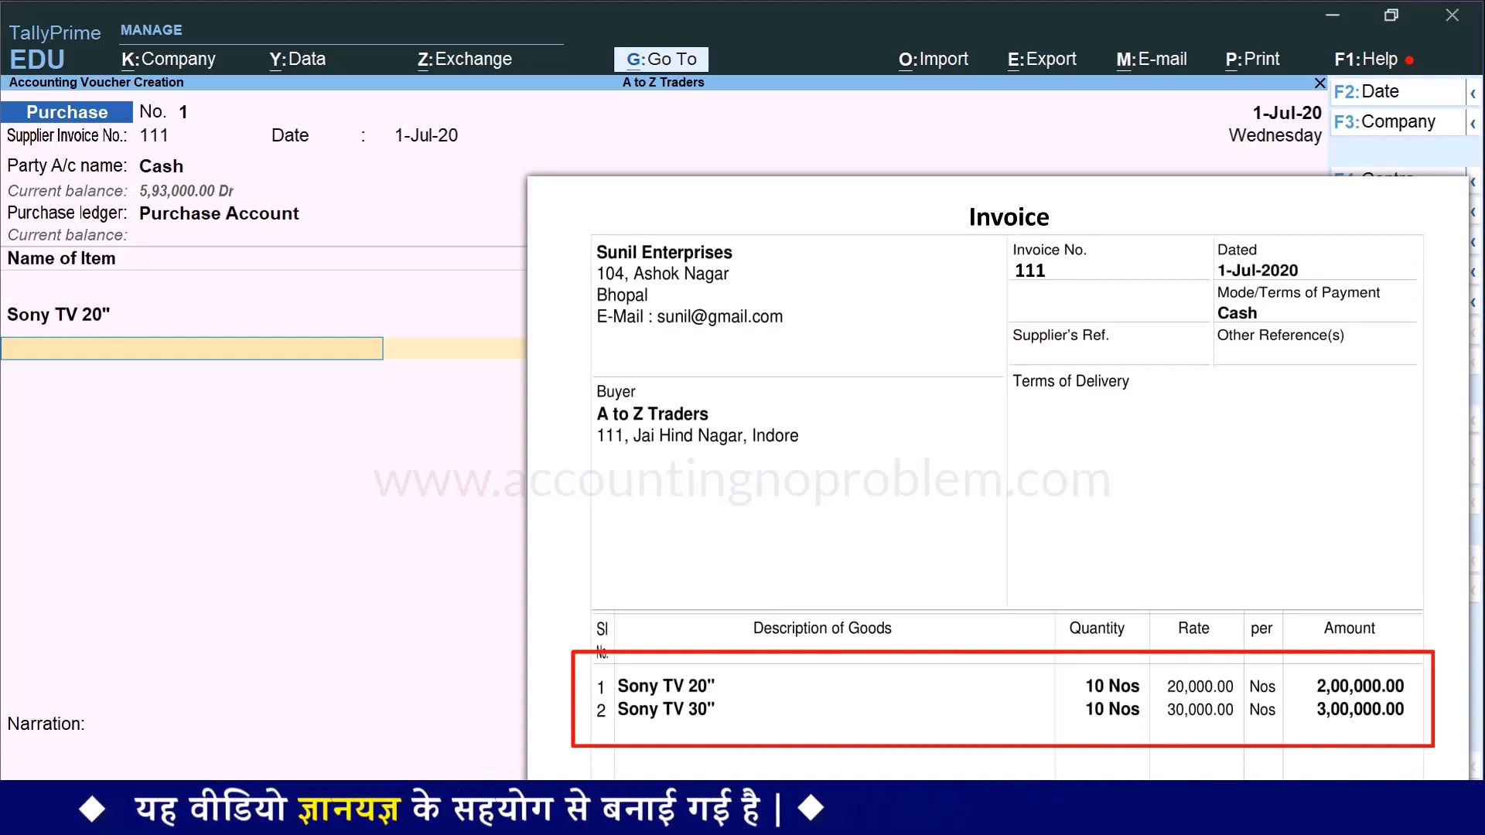
Add Sony TV 30" as the second item with quantity 10 Nos at a rate of 30,000.00
type("S")
key("Down")
key("Down")
key("Return")
type("10 Nos")
key("Return")
type("300000.00")
key("Return")
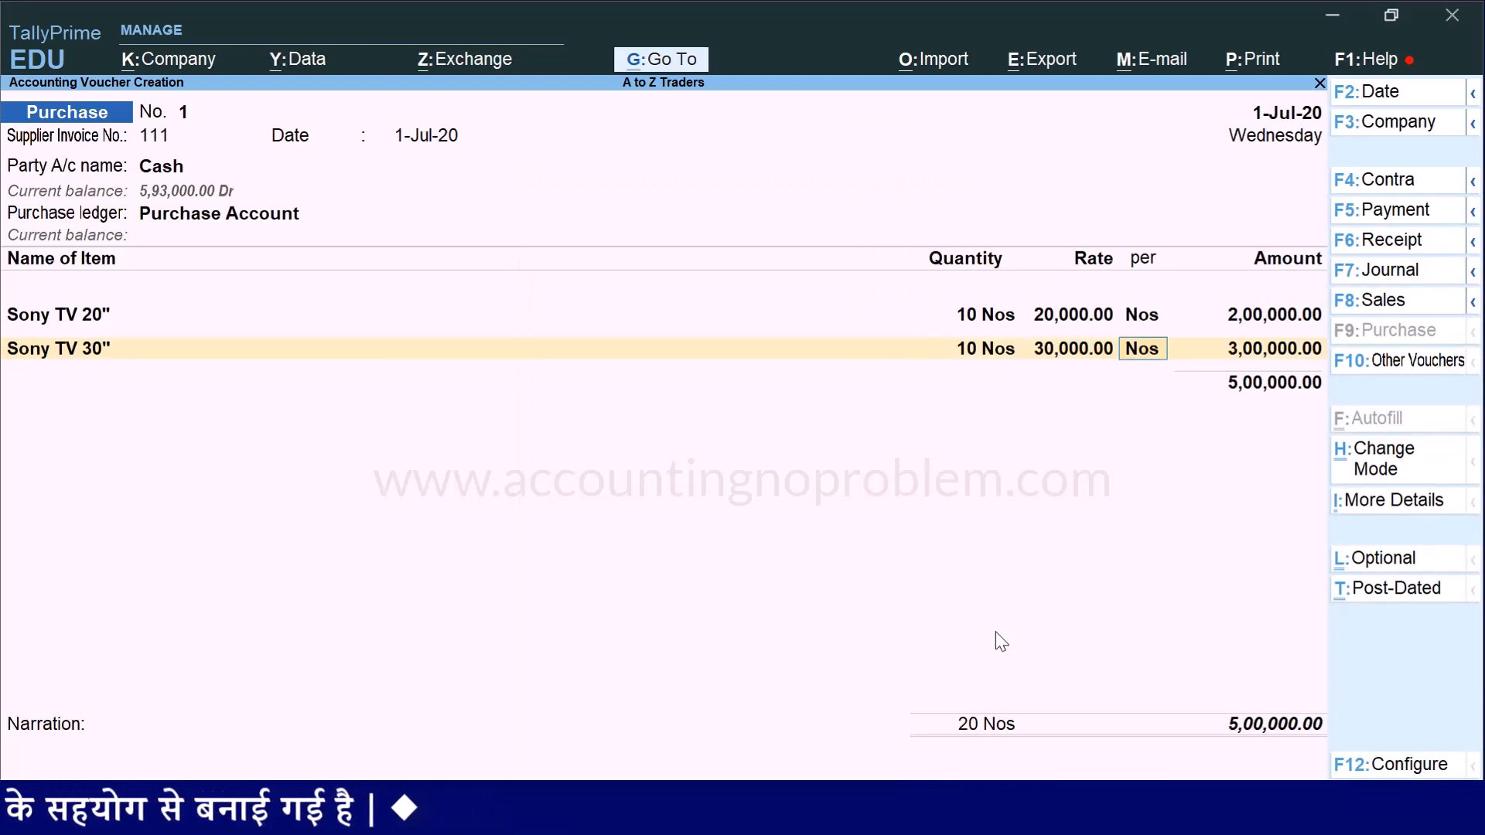
key("Return")
key("Return")
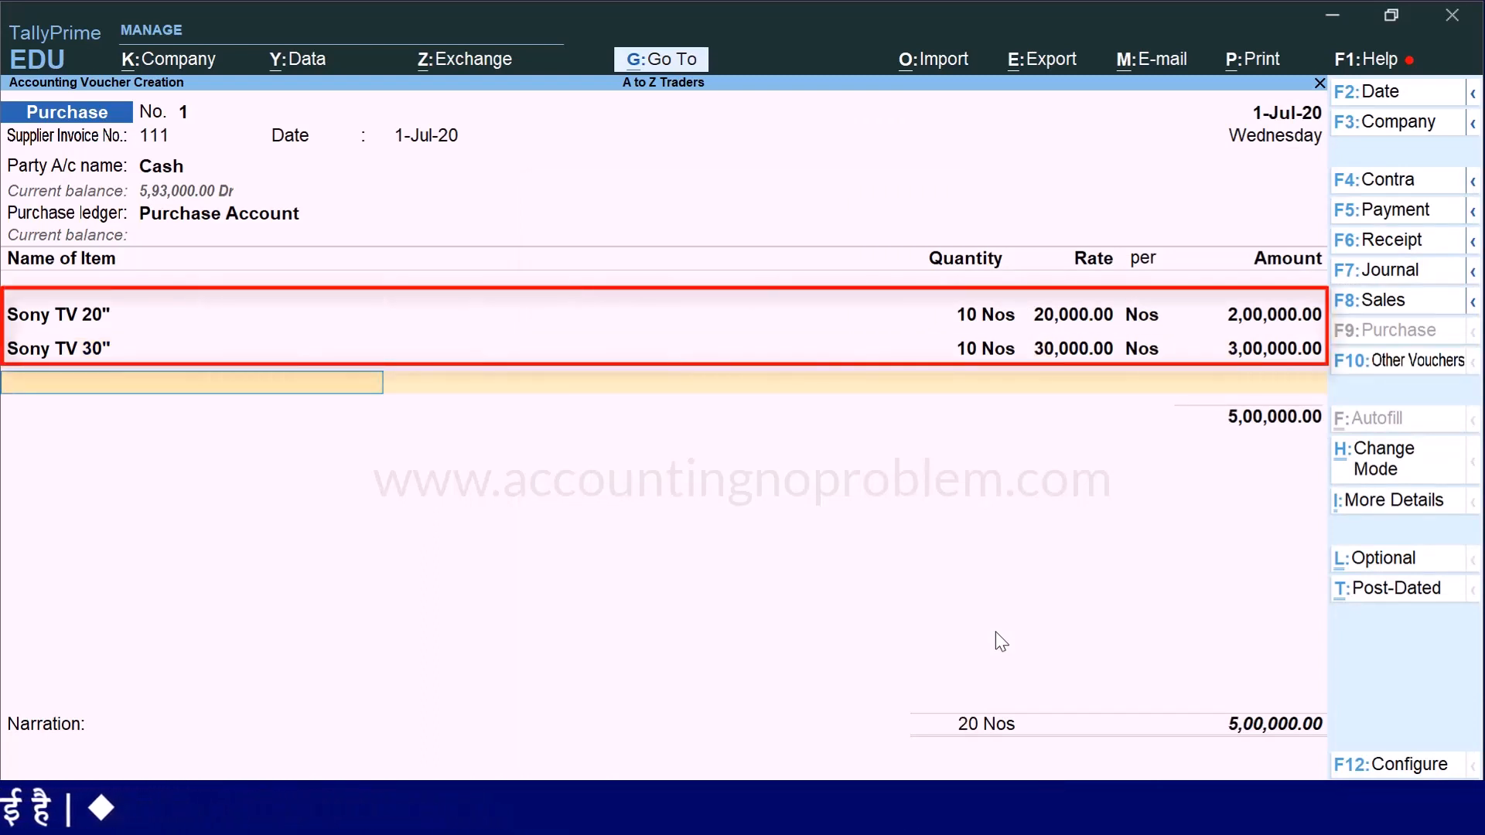
Finish the item and ledger lists, enter the narration "Being goods purchased from M/s Sunil Enterprises in cash.", and save the voucher
key("Return")
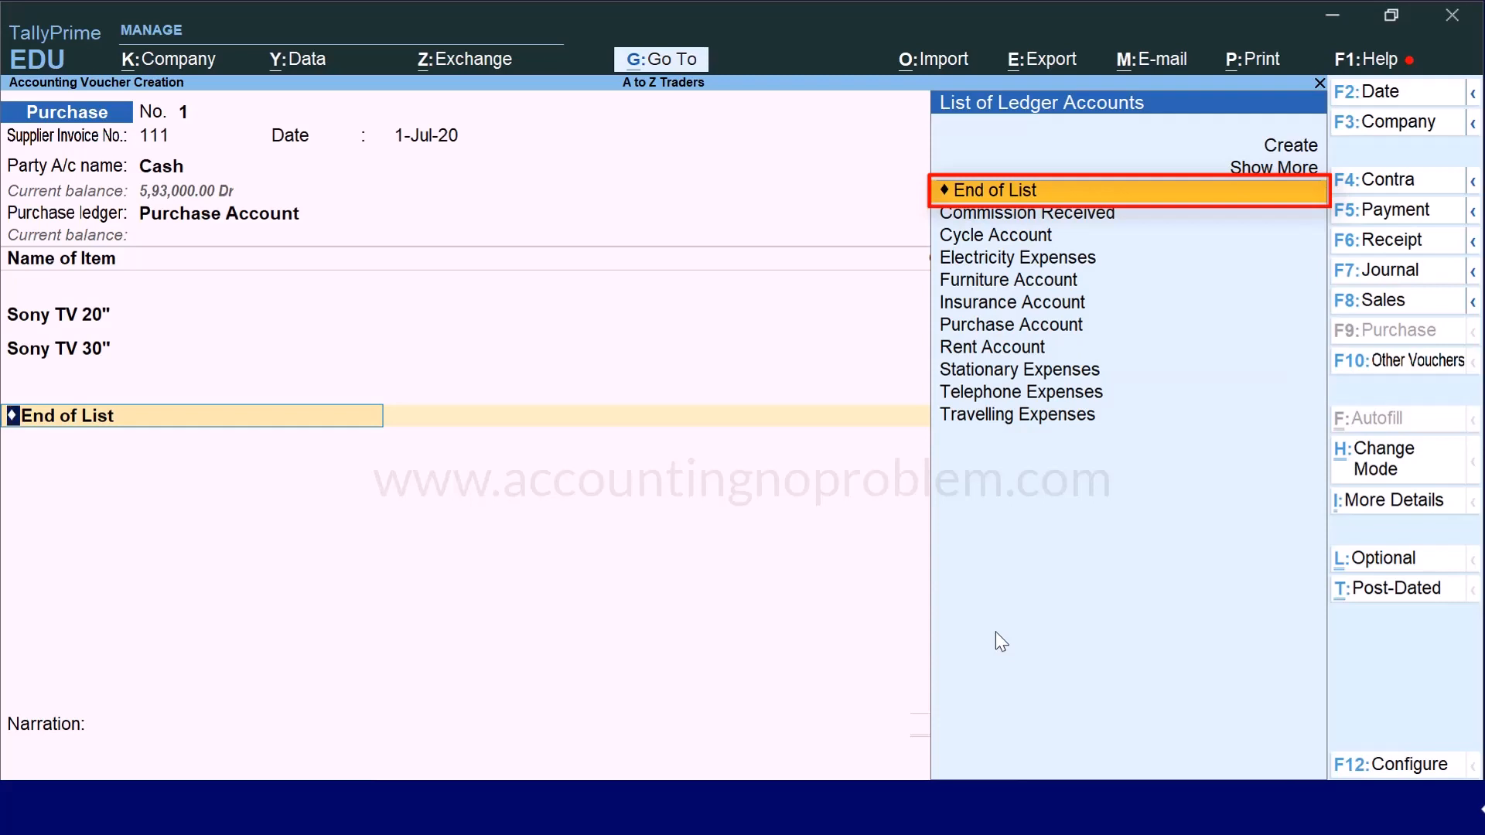
key("Return")
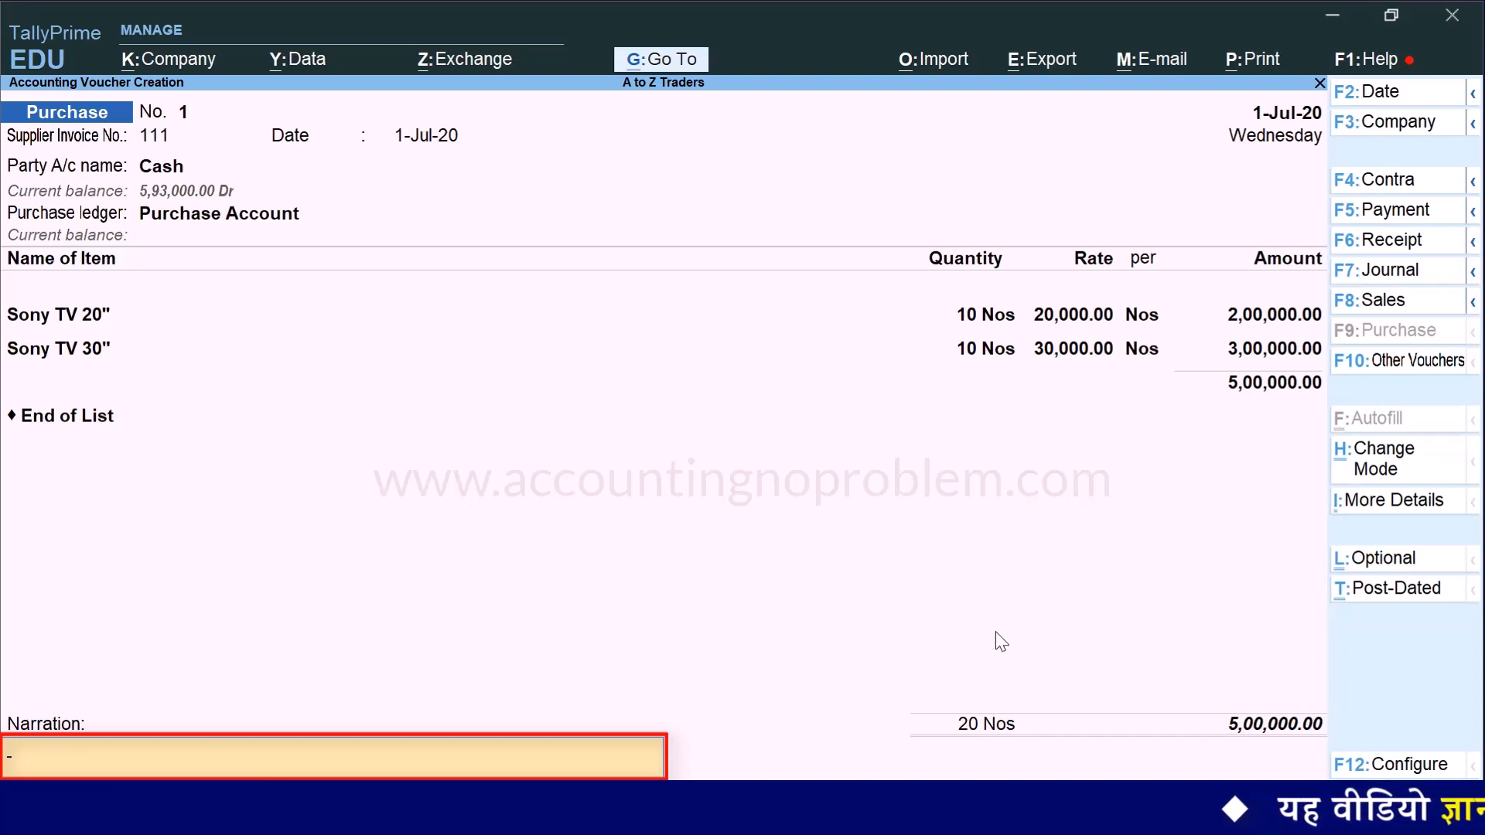
type("Being goods purchased from M/s Sunil  Enterprises in cash.")
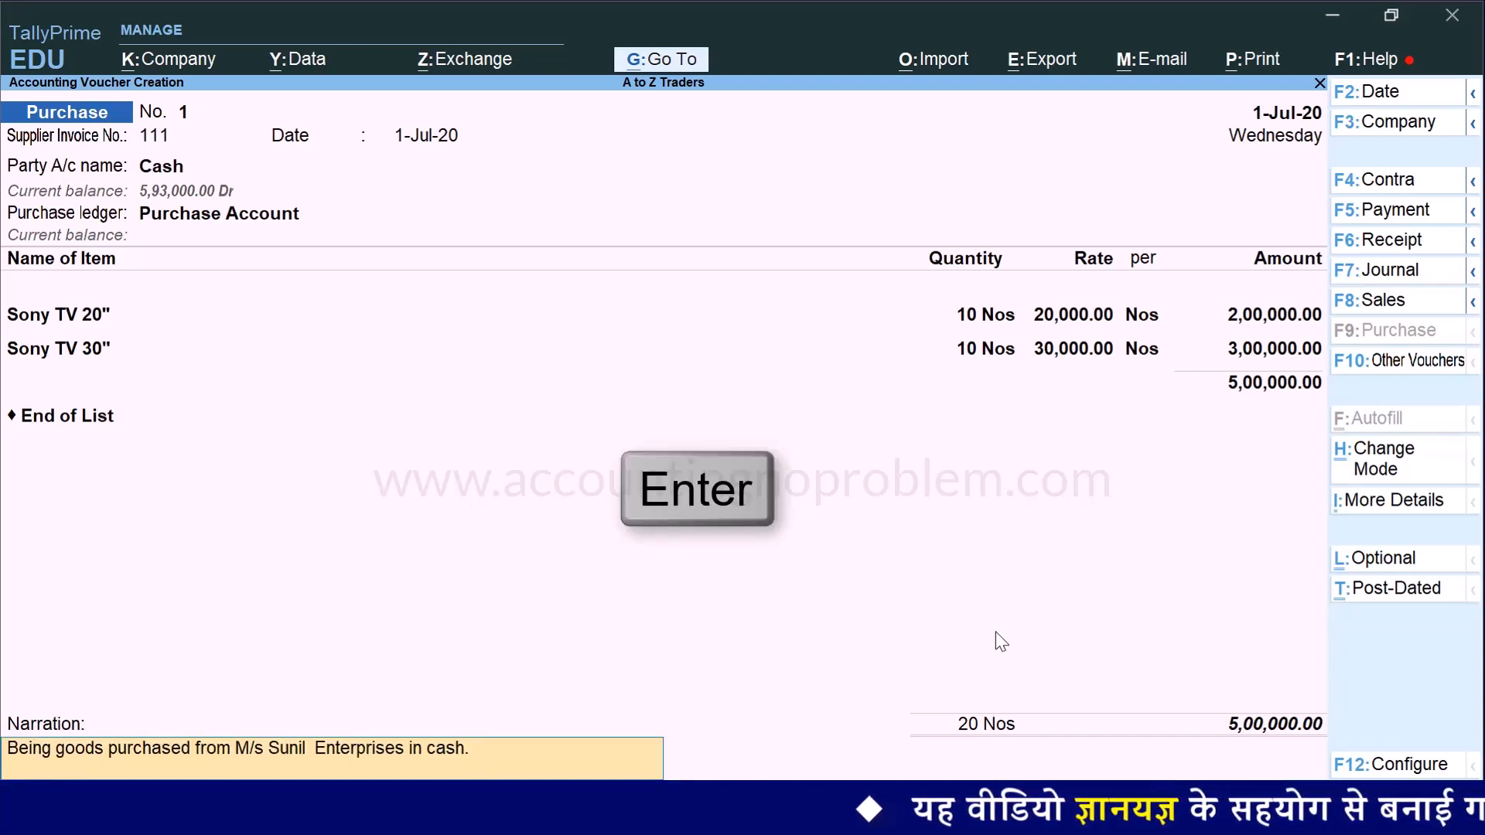
key("Return")
key("Return")
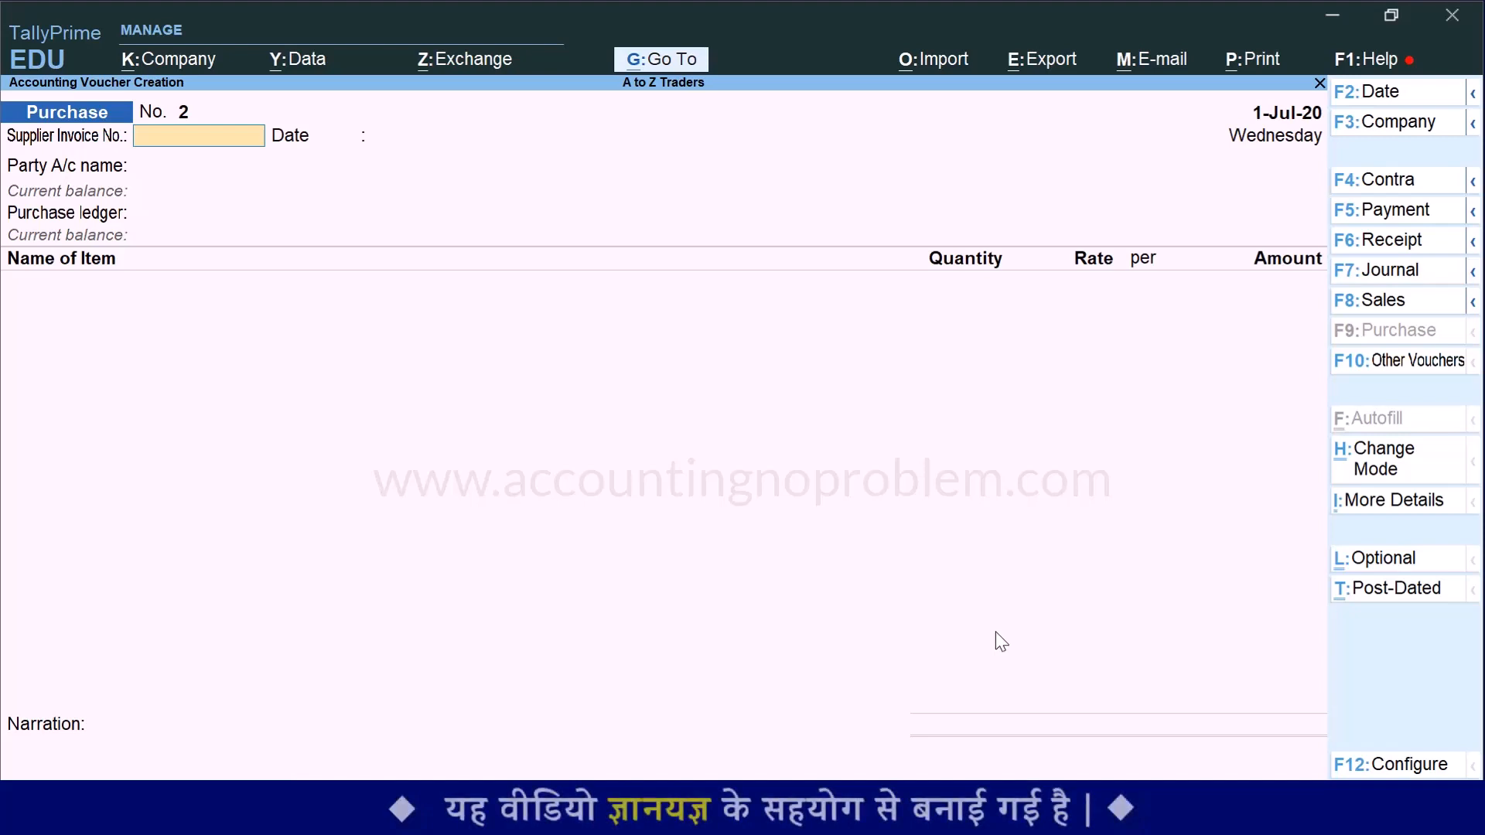
Reopen the saved cash purchase voucher and view its print settings, leaving them without printing
key("Page_Up")
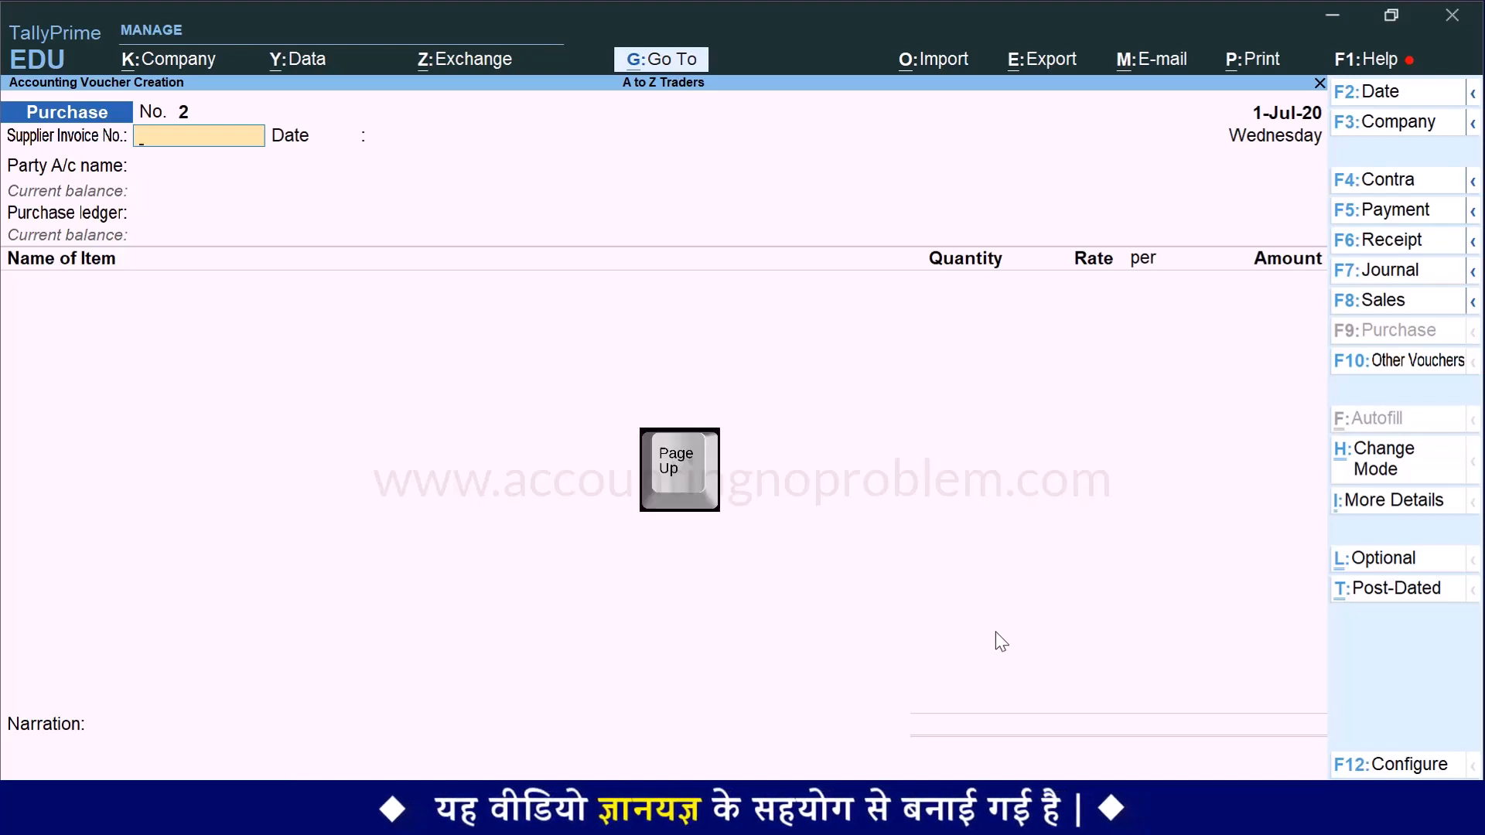
key("Page_Up")
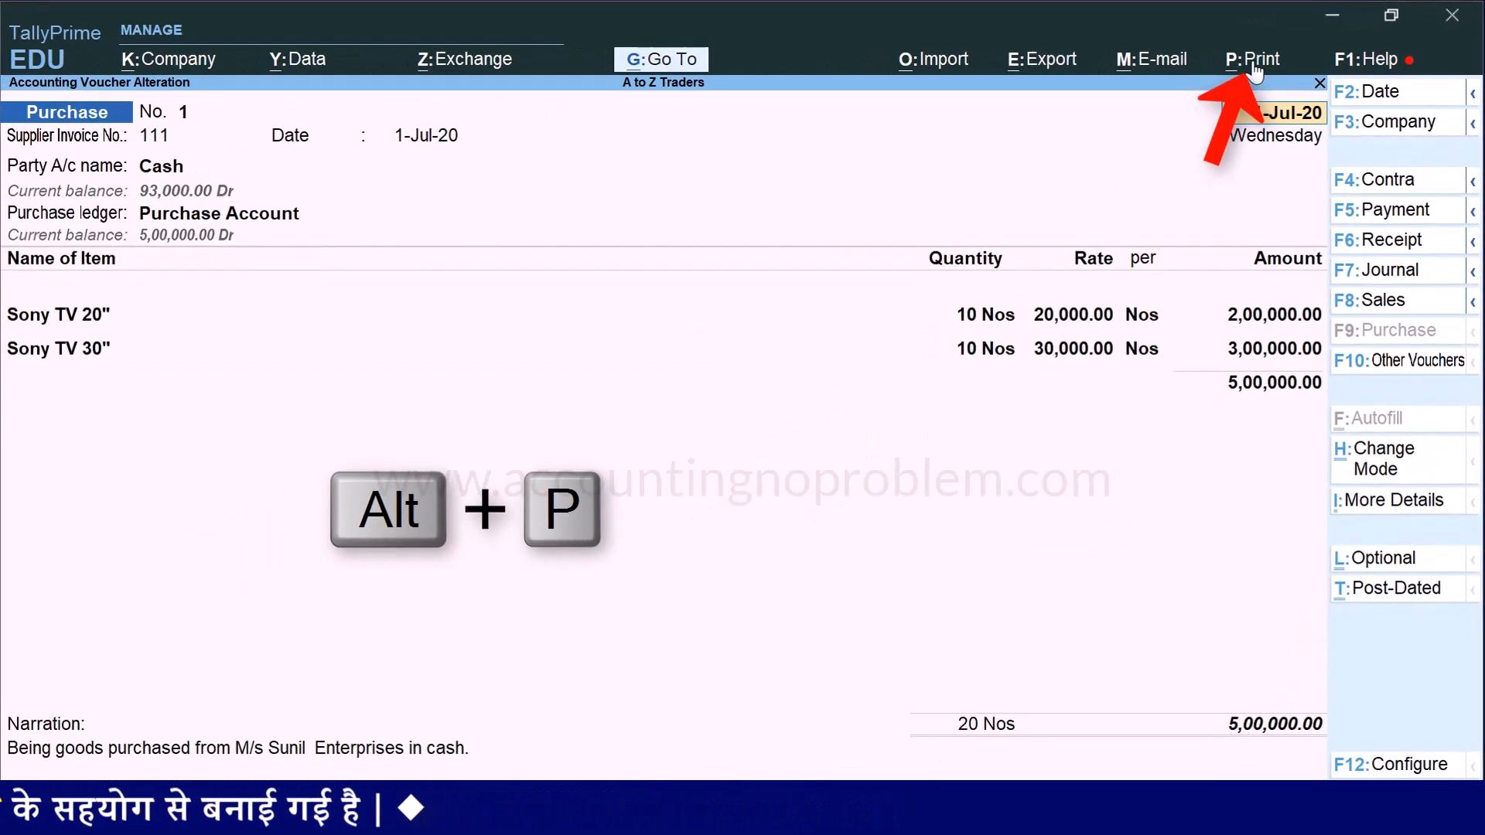
left_click(1254, 71)
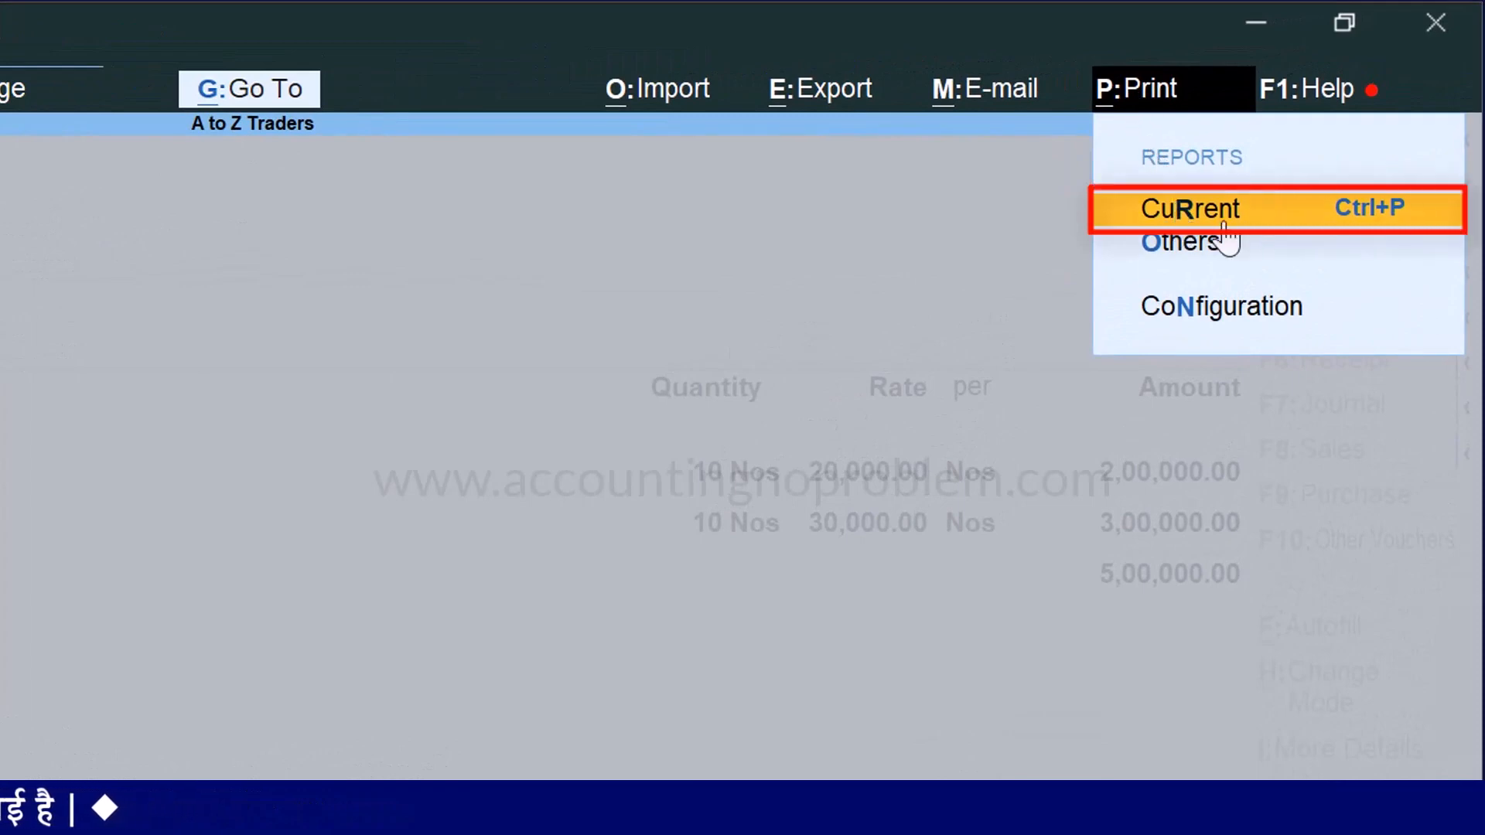
key("r")
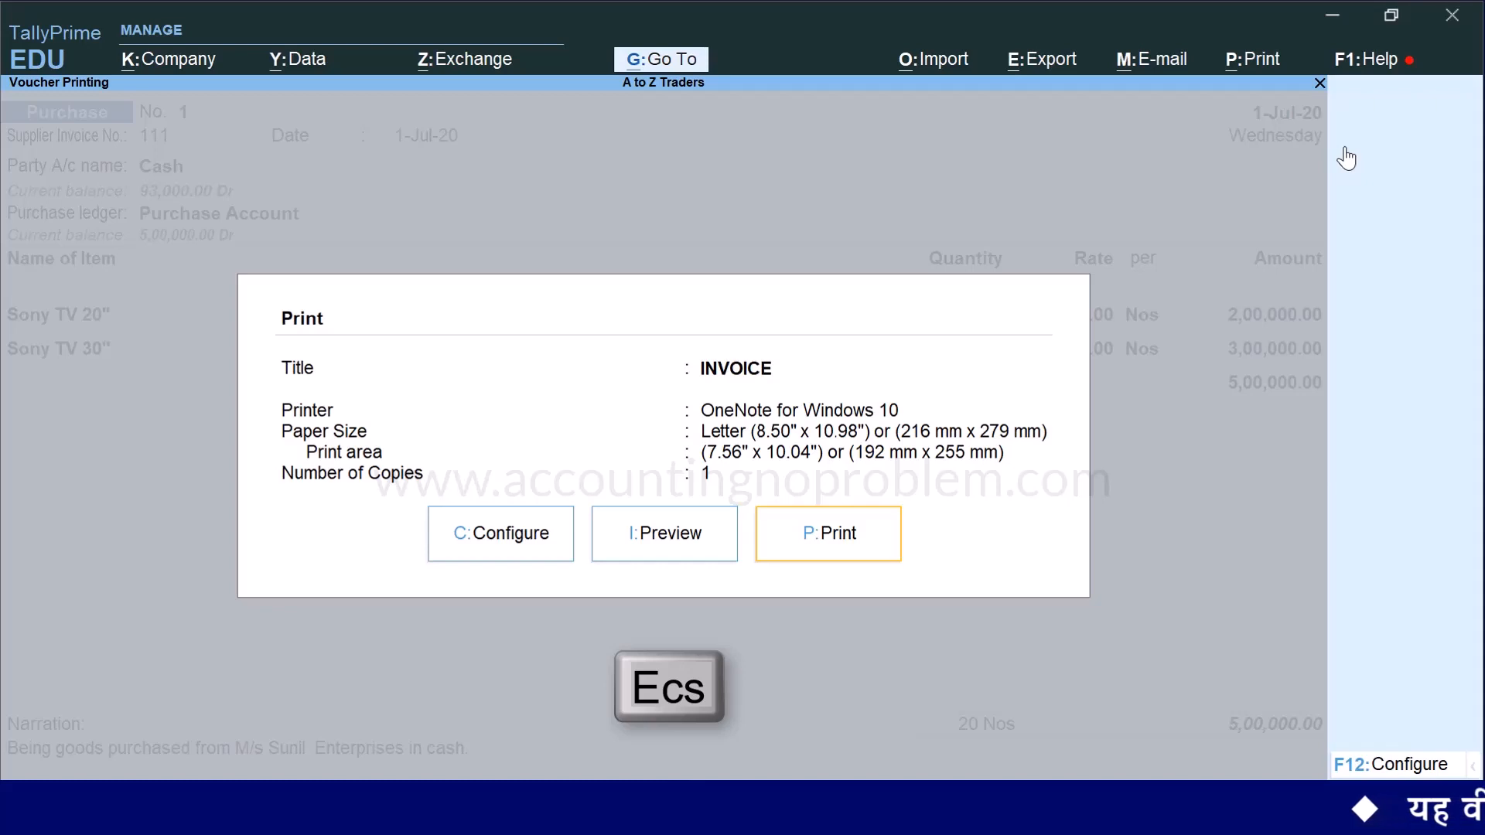
key("Escape")
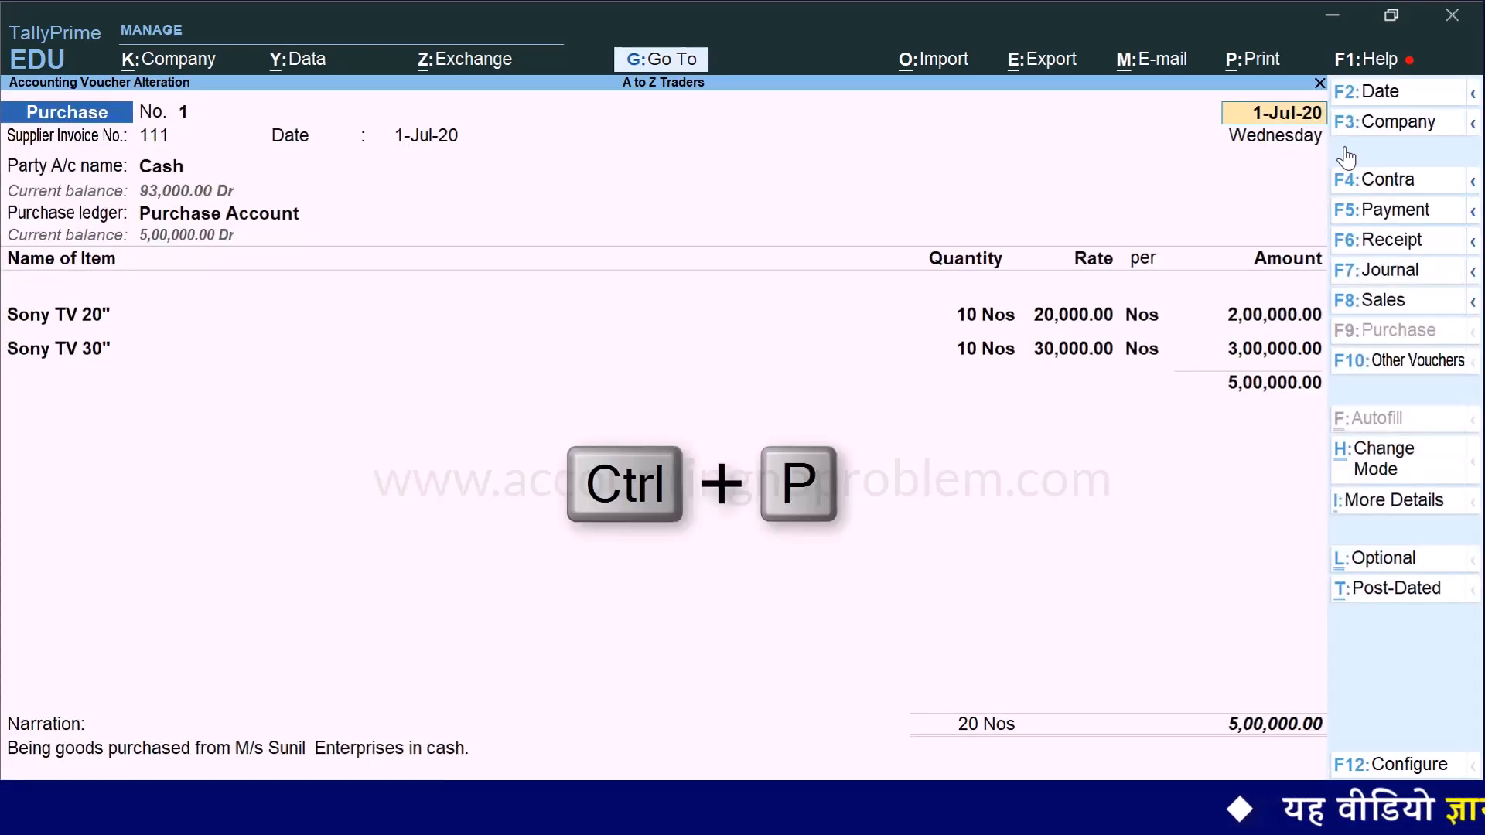
Preview the cash purchase voucher's printed invoice in full-page and zoomed views, and return to a blank purchase voucher
key("ctrl+p")
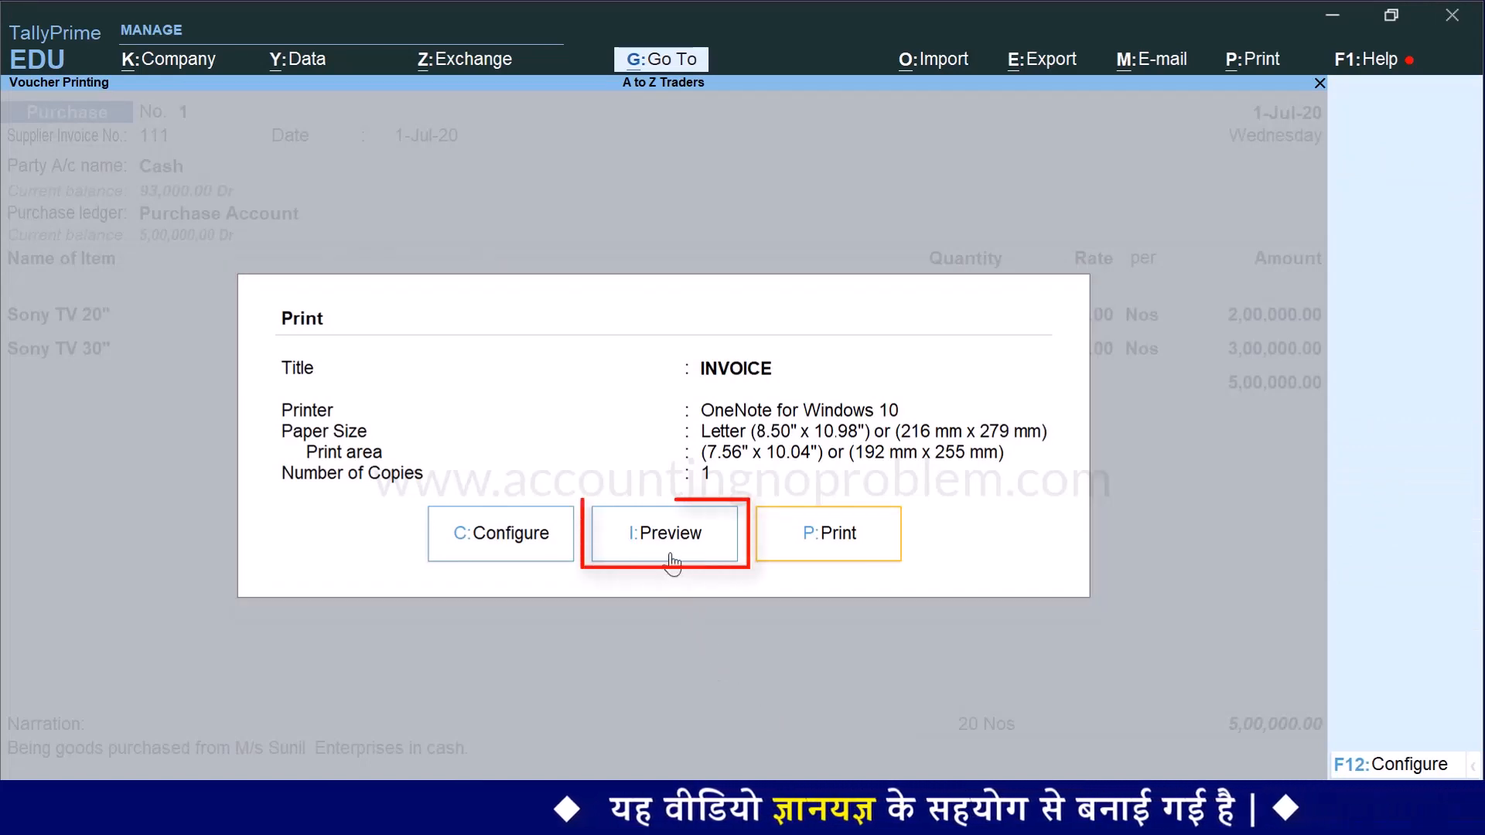
key("i")
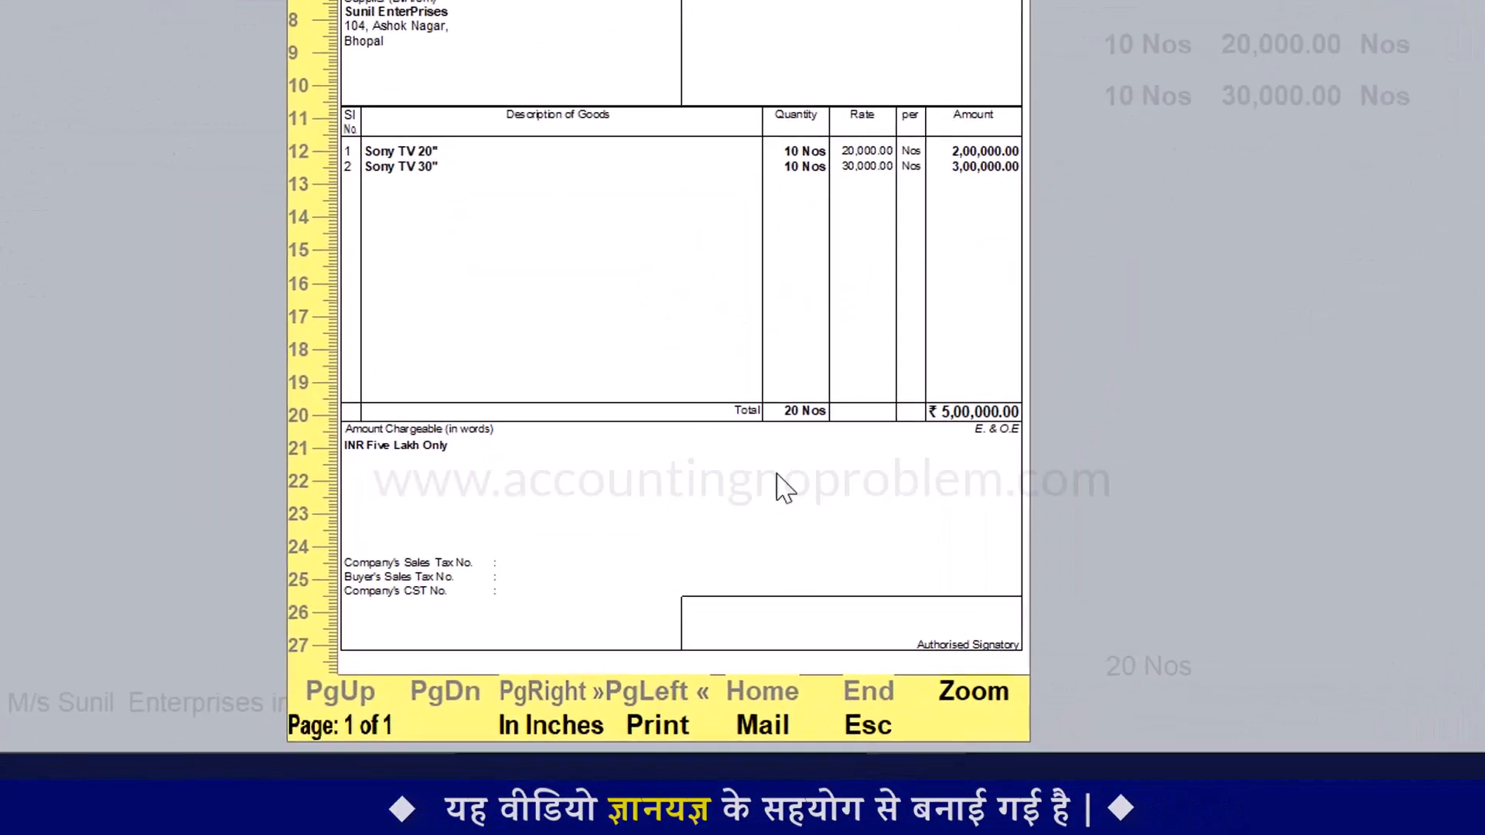
key("alt+z")
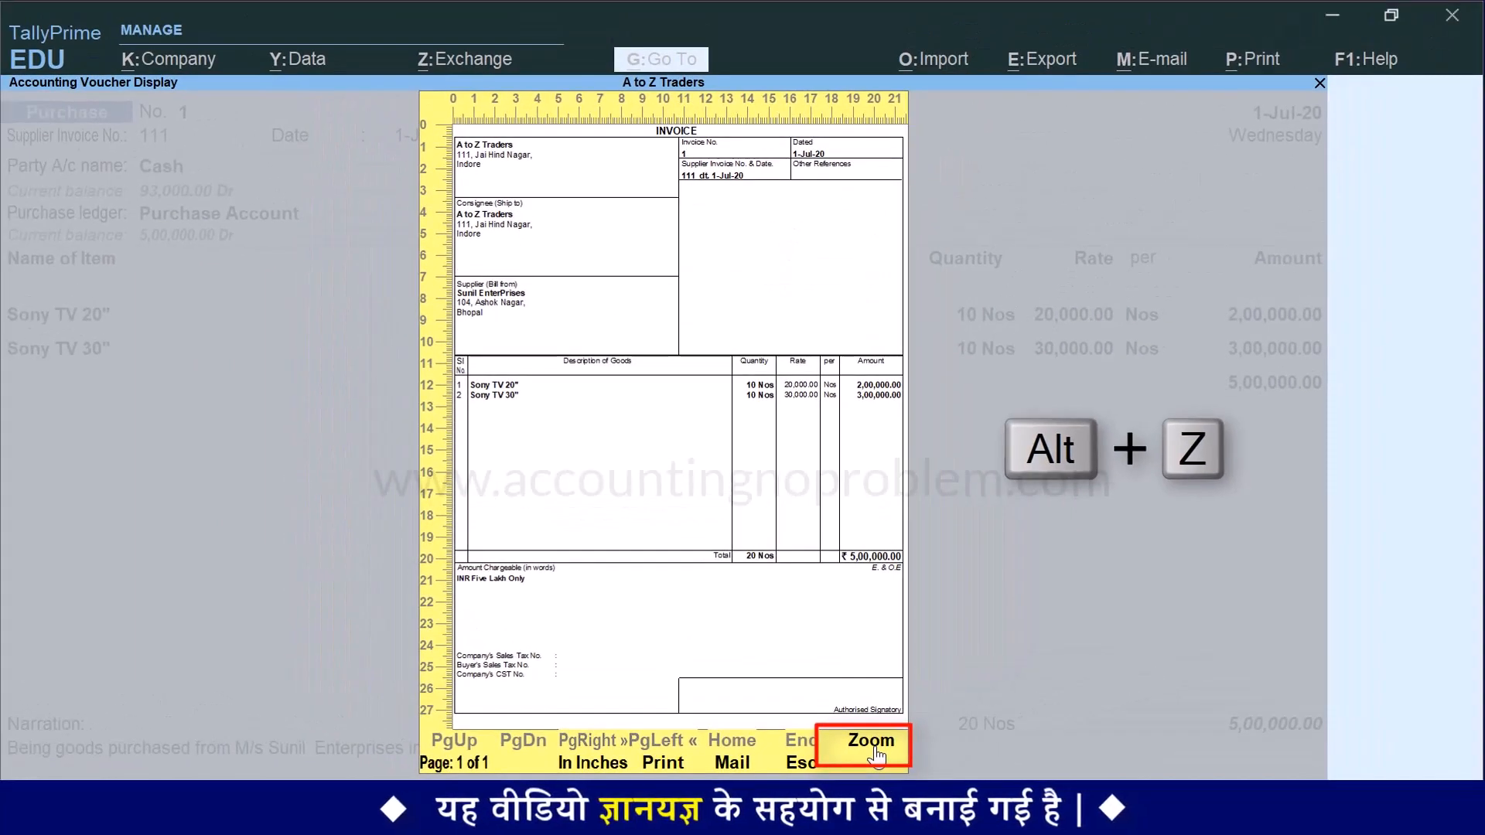
left_click(876, 751)
left_click_drag(1321, 106, 1339, 39)
key("Escape")
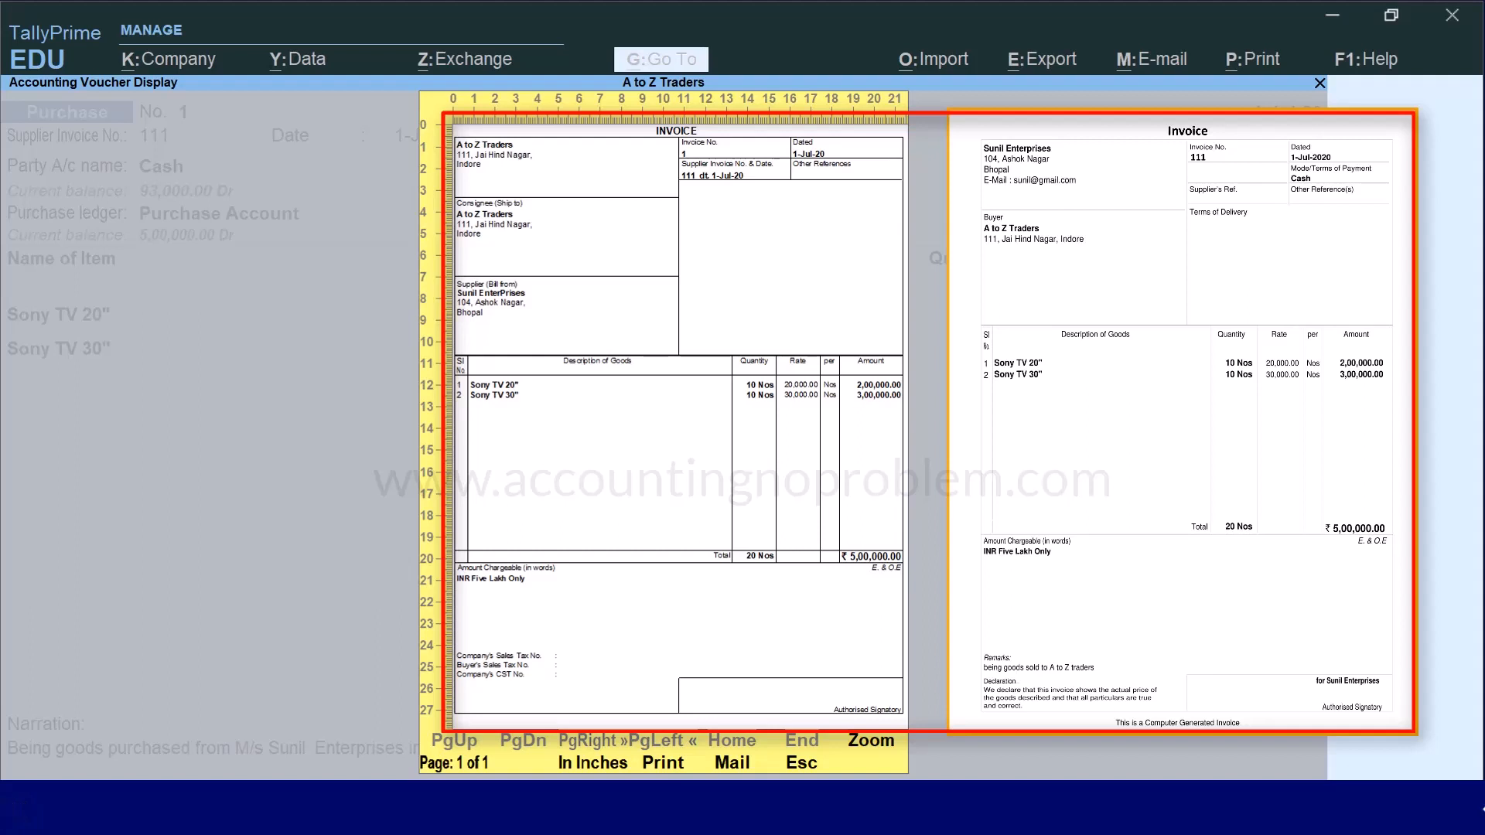
key("Escape")
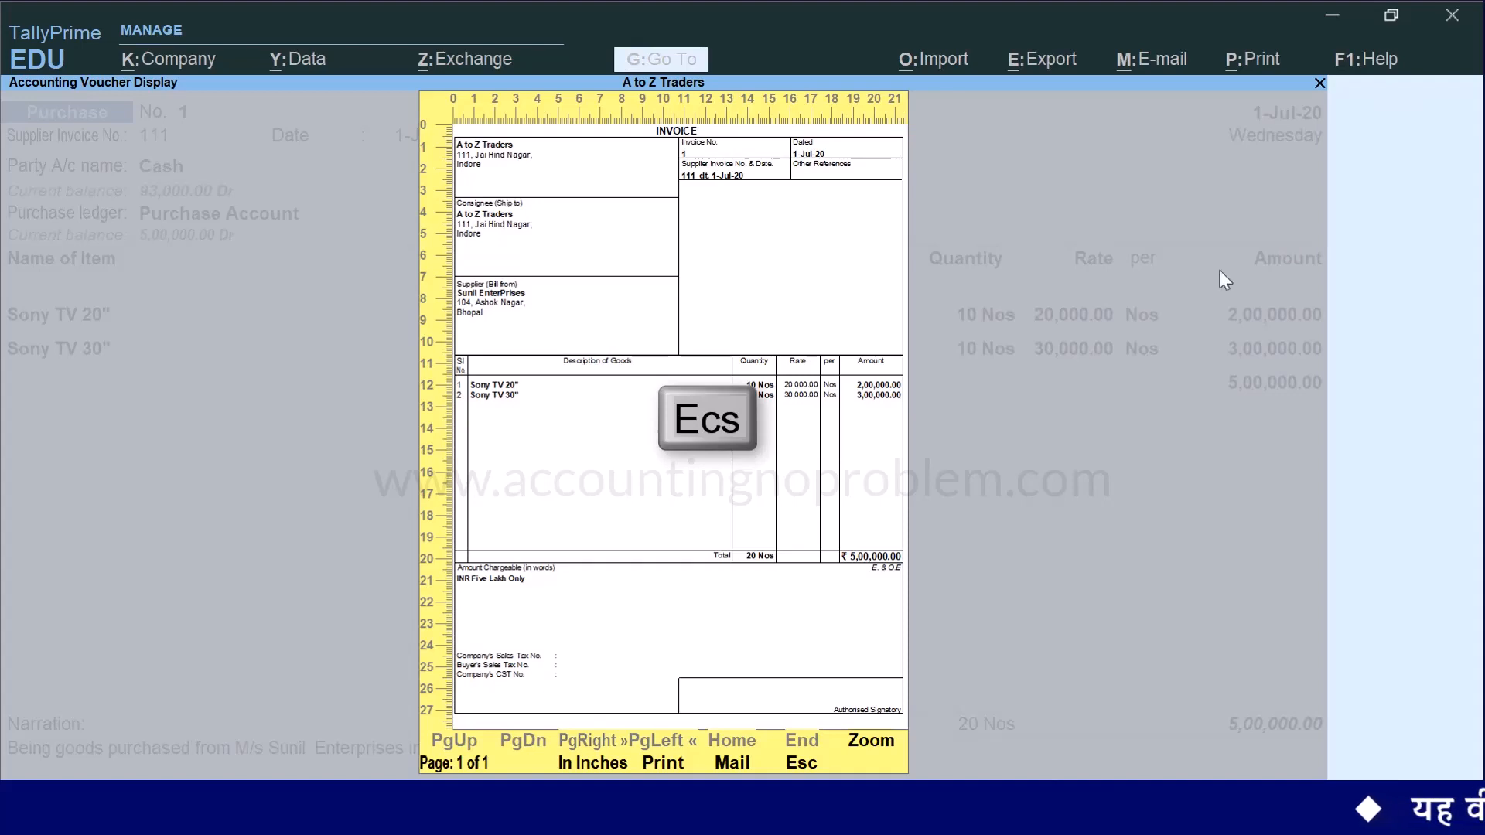
key("Escape")
key("Escape")
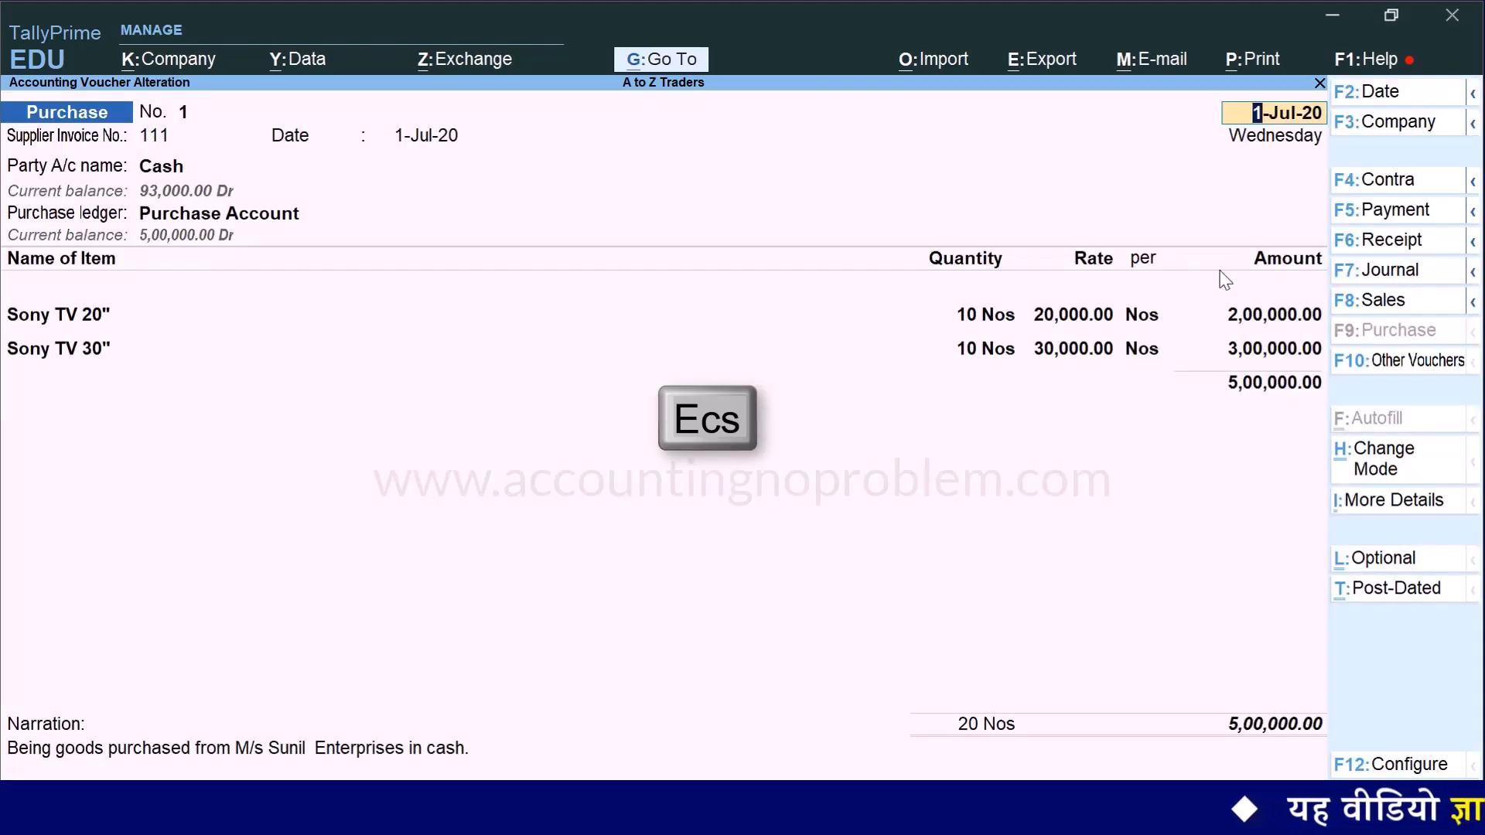
key("Escape")
key("y")
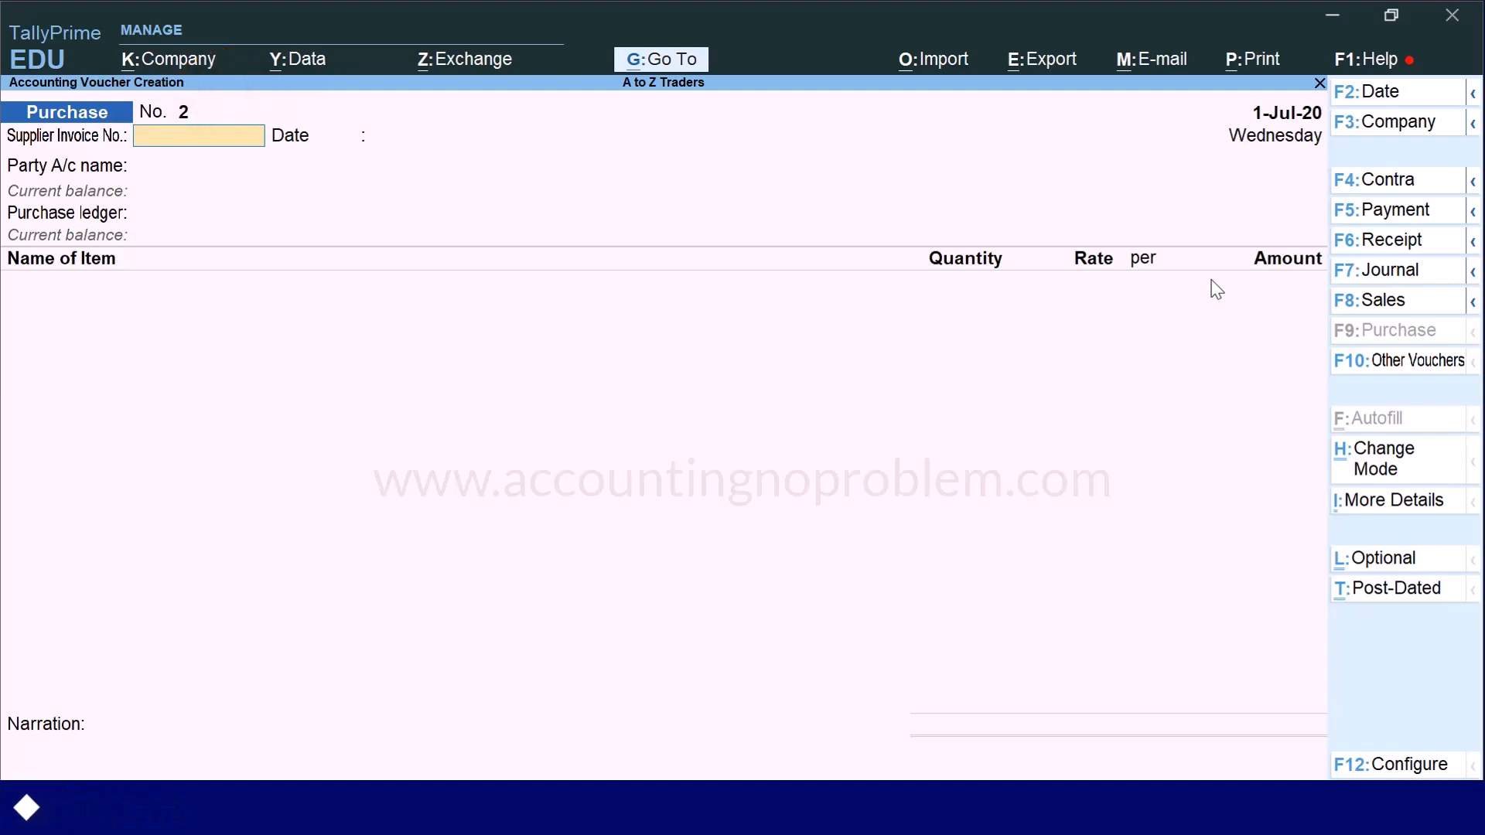
Set the new purchase voucher's date to 2-7-2020 and enter supplier invoice number 310 dated 2-Jul-20
key("F2")
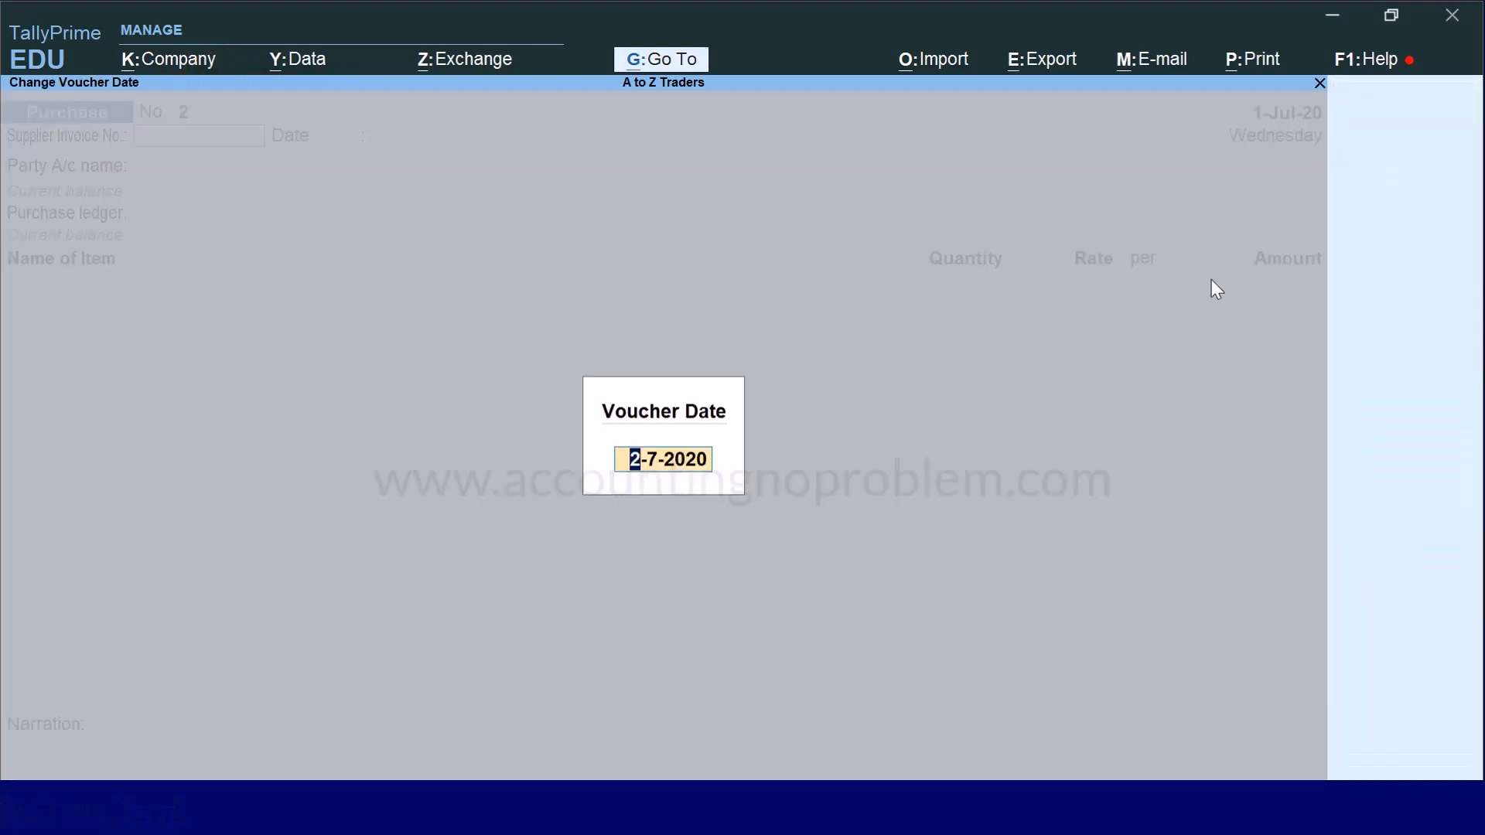
type("2.7")
key("Return")
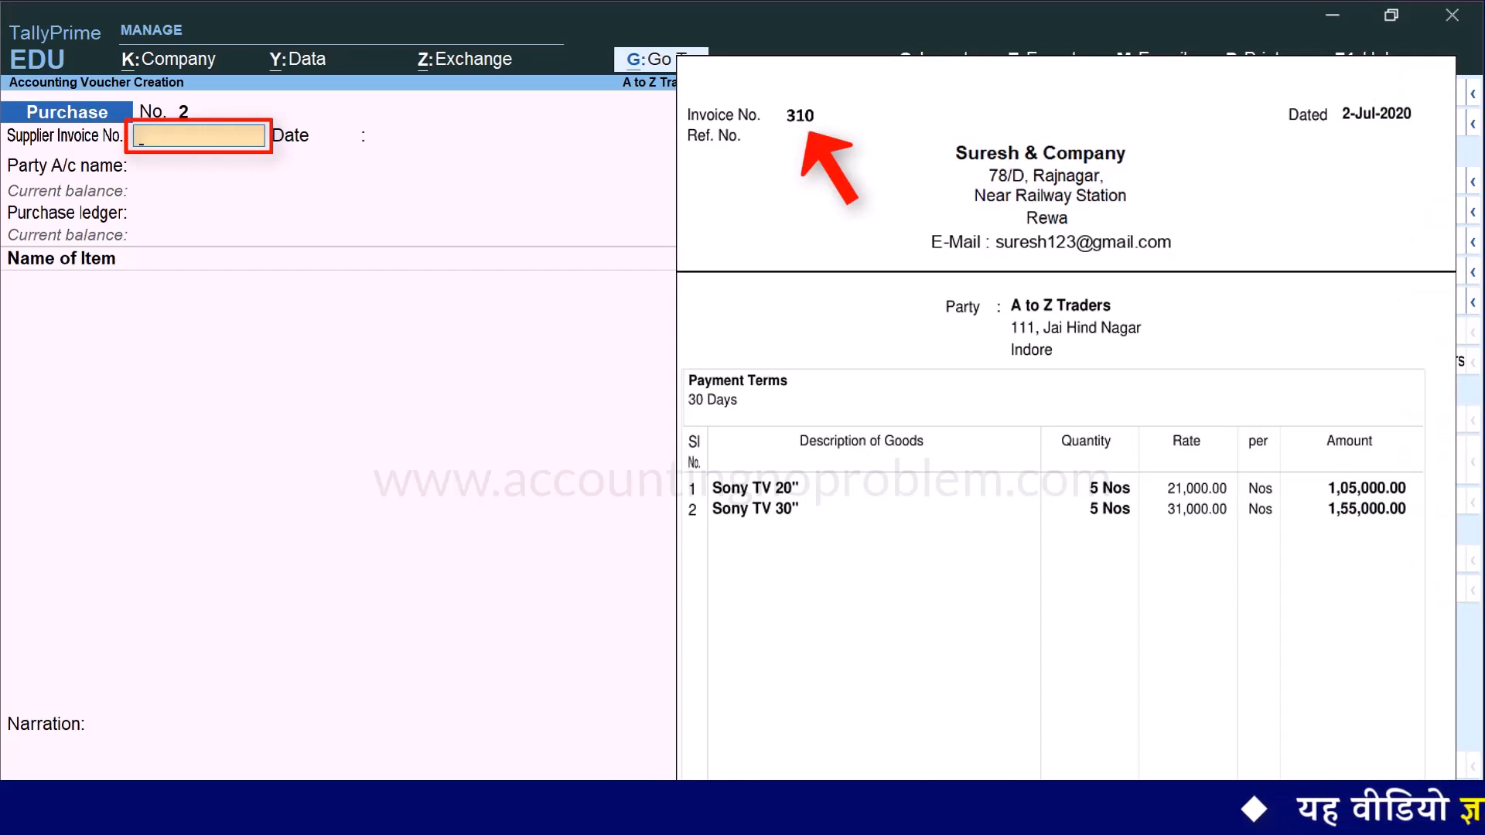
type("310")
key("Return")
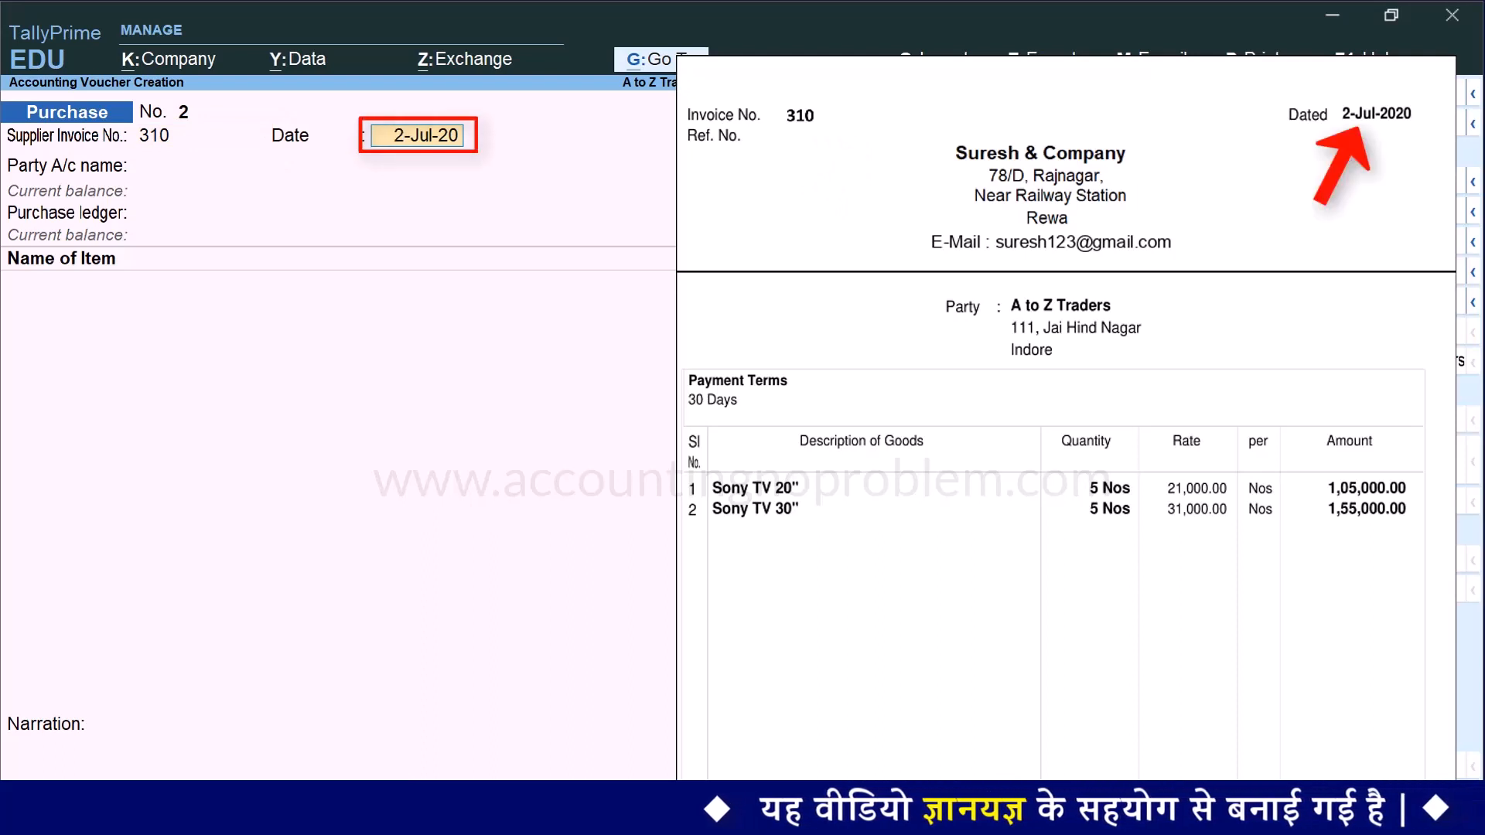
key("Return")
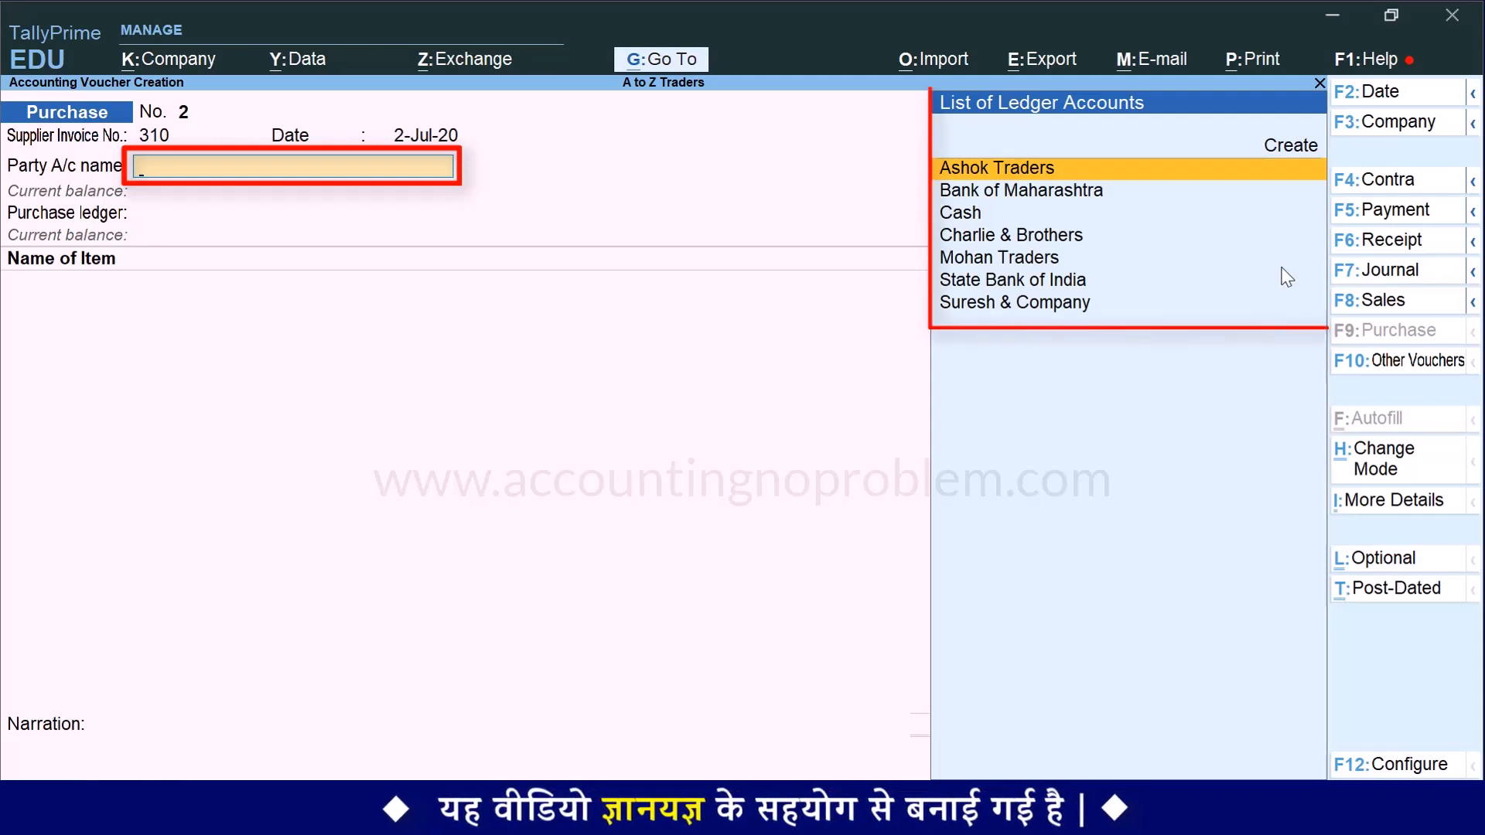
Choose Suresh & Company as the party account of the purchase voucher
key("Down")
key("Down")
key("Down")
key("Down")
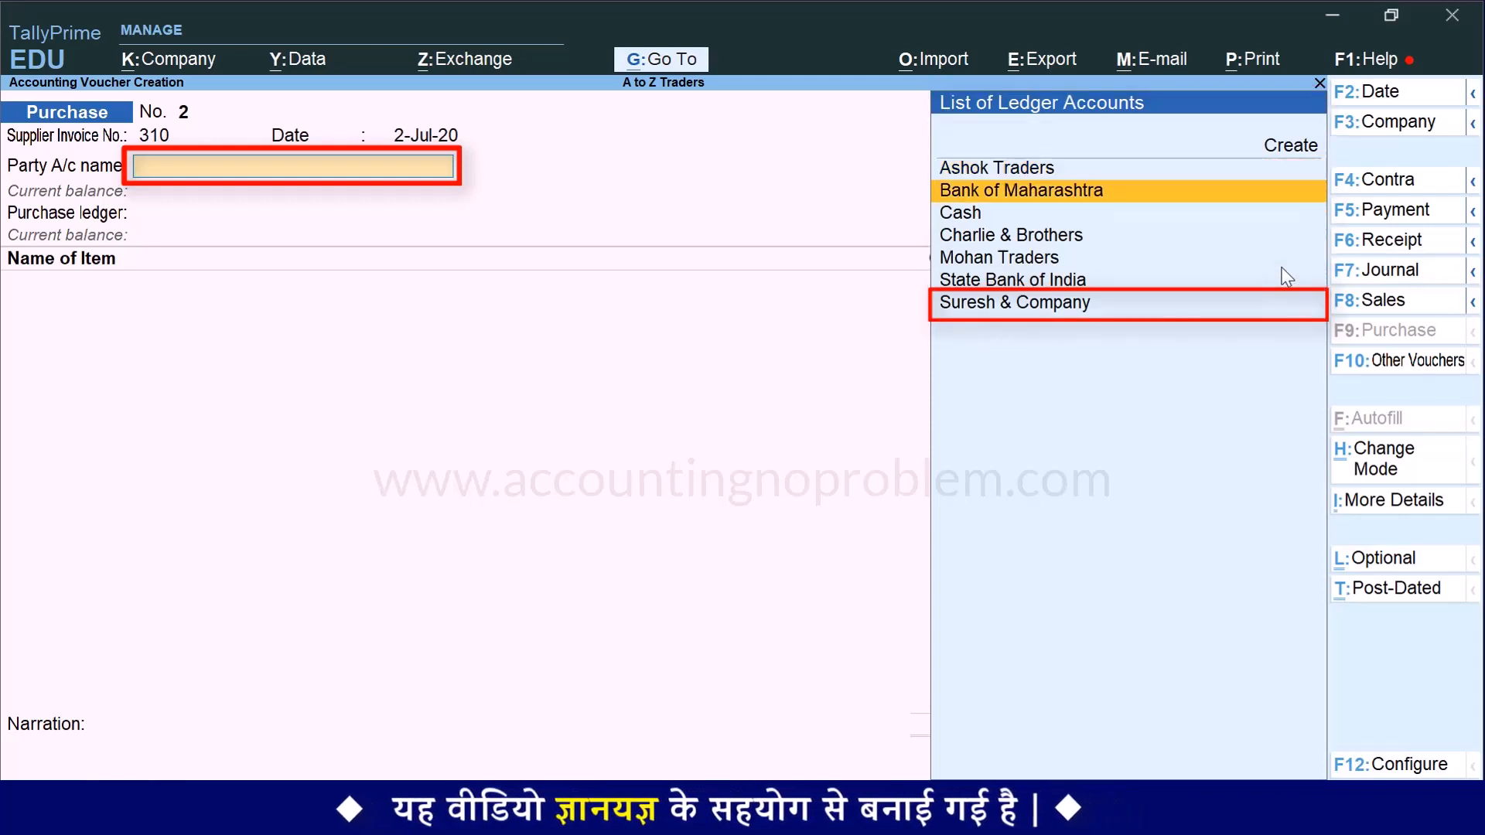
key("Down")
key("Down")
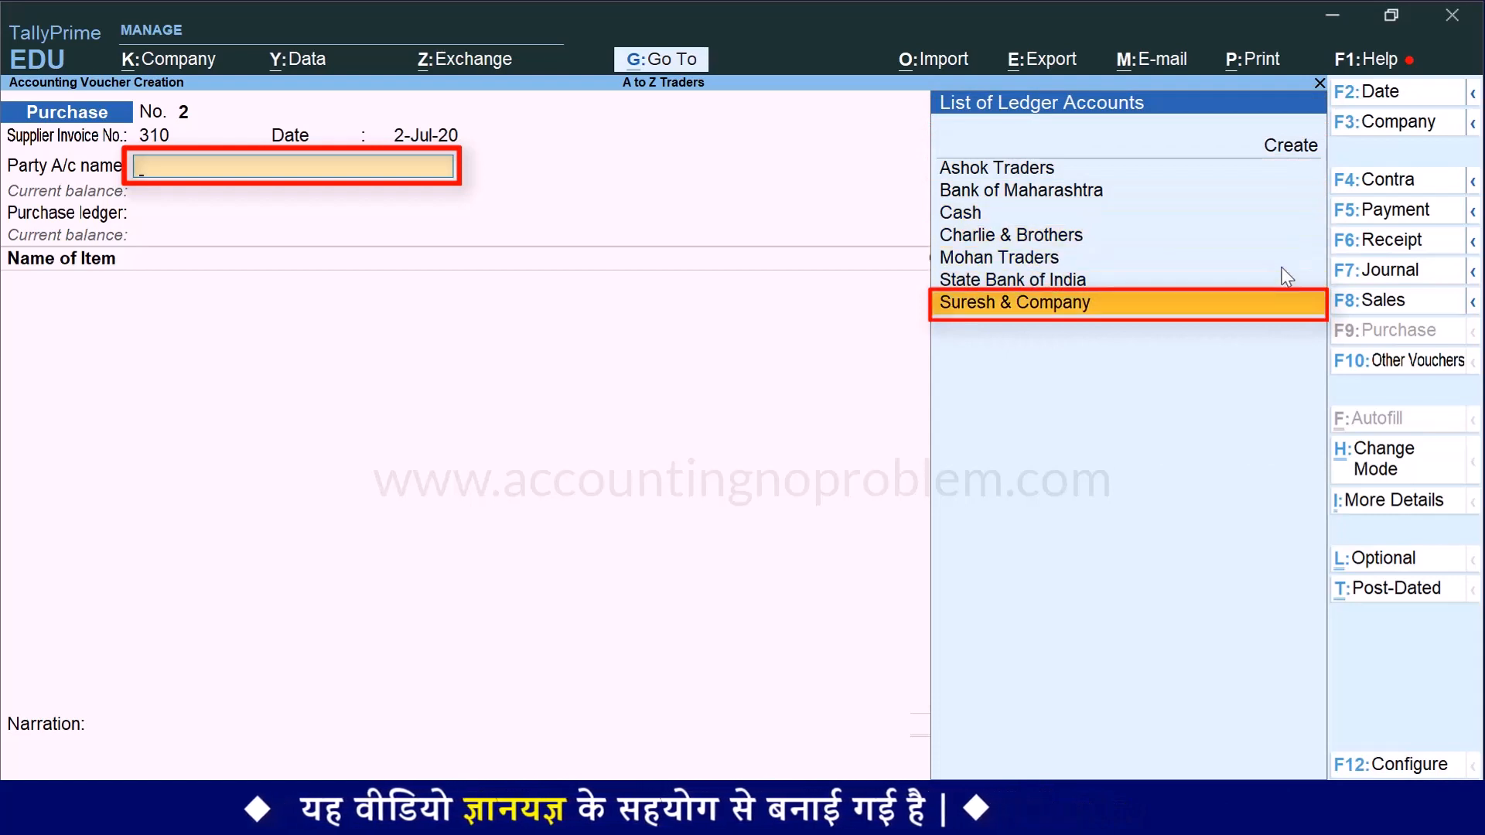
key("Return")
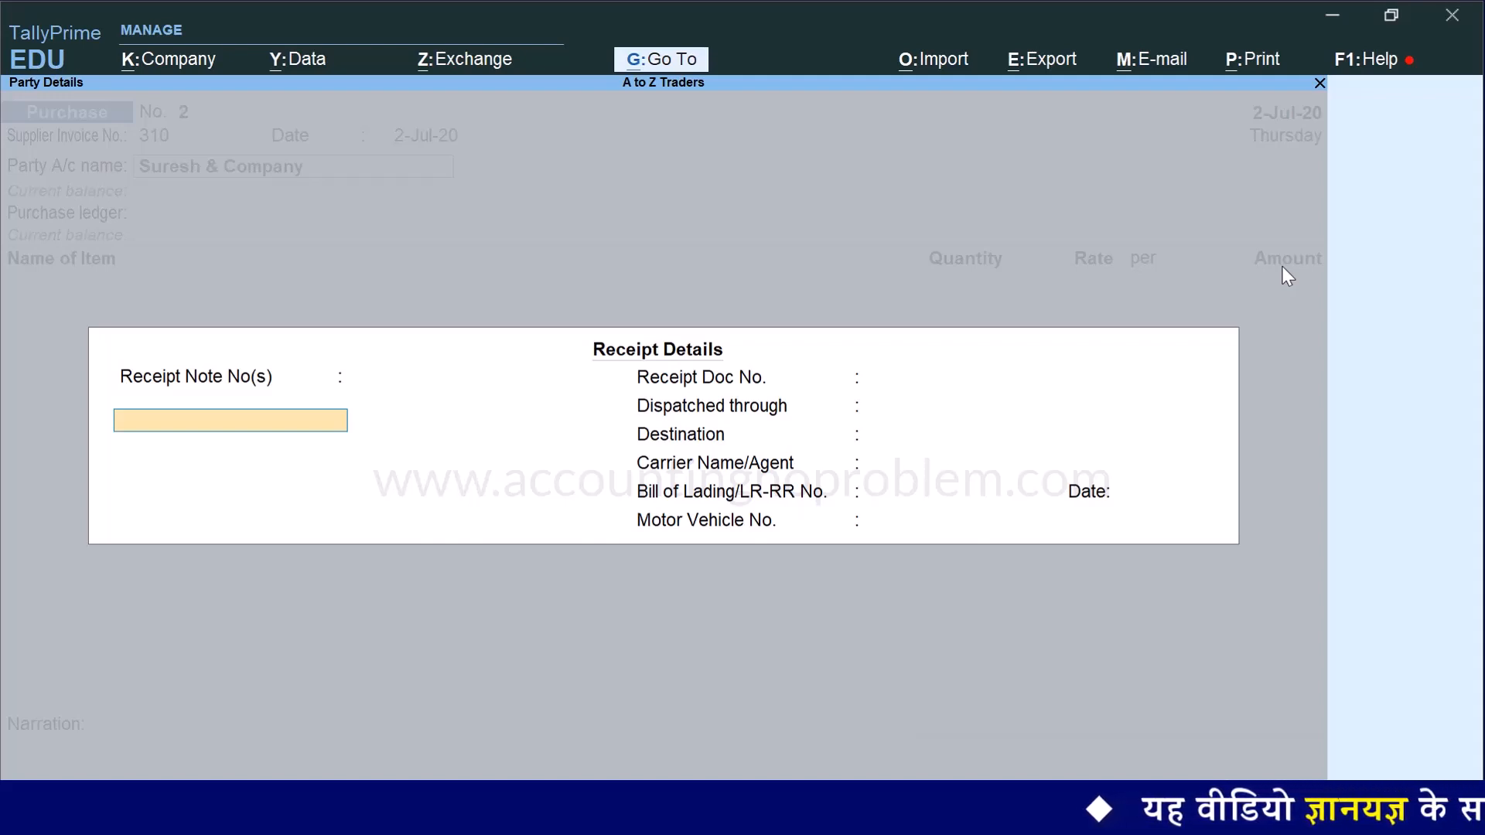
Return to the party account, alter the Suresh & Company ledger to fall under Sundry Creditors, and save the ledger
key("BackSpace")
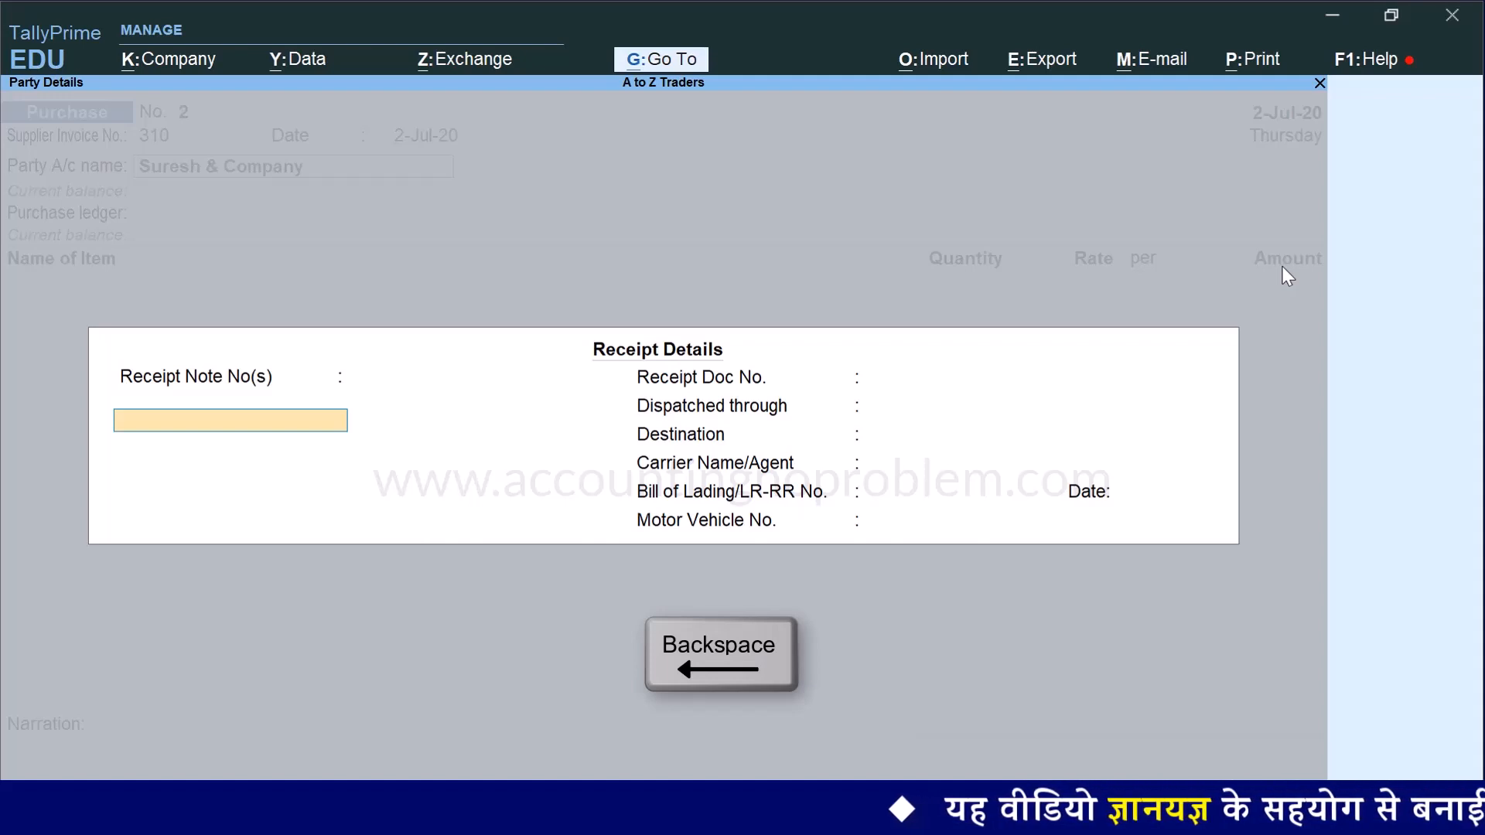
key("BackSpace")
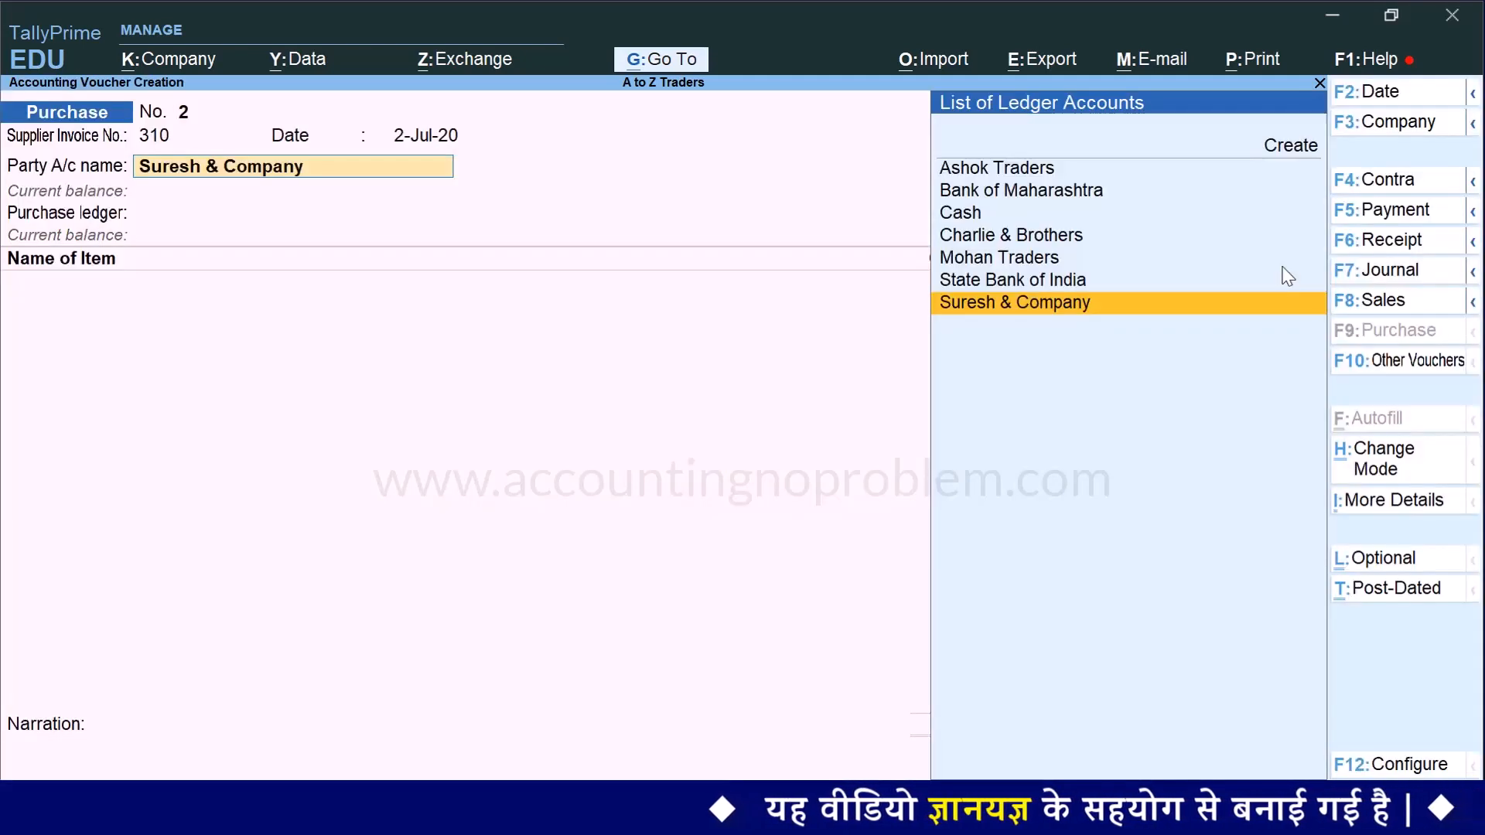
key("ctrl+Return")
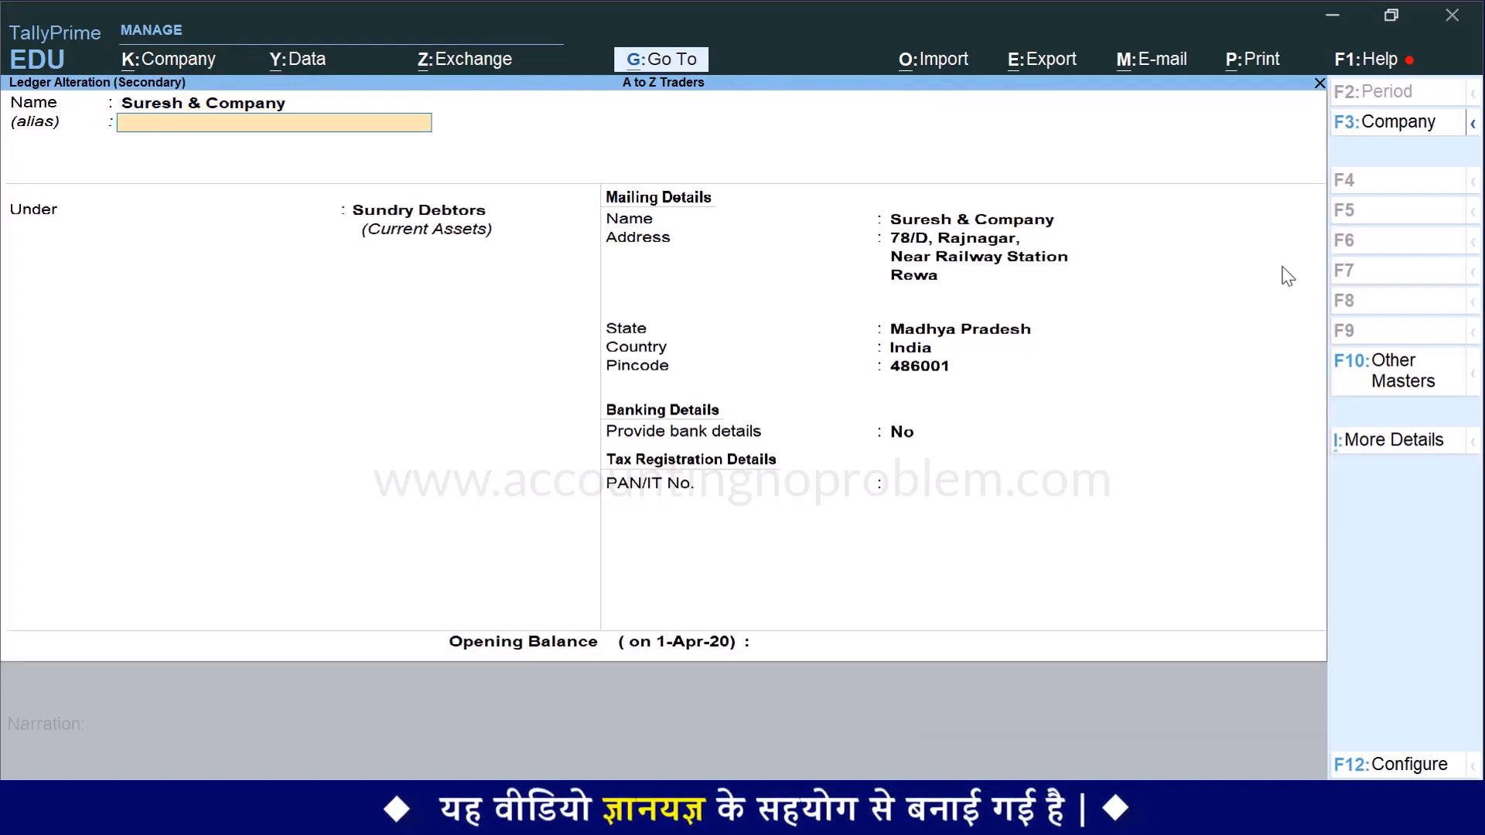
key("Return")
key("Return")
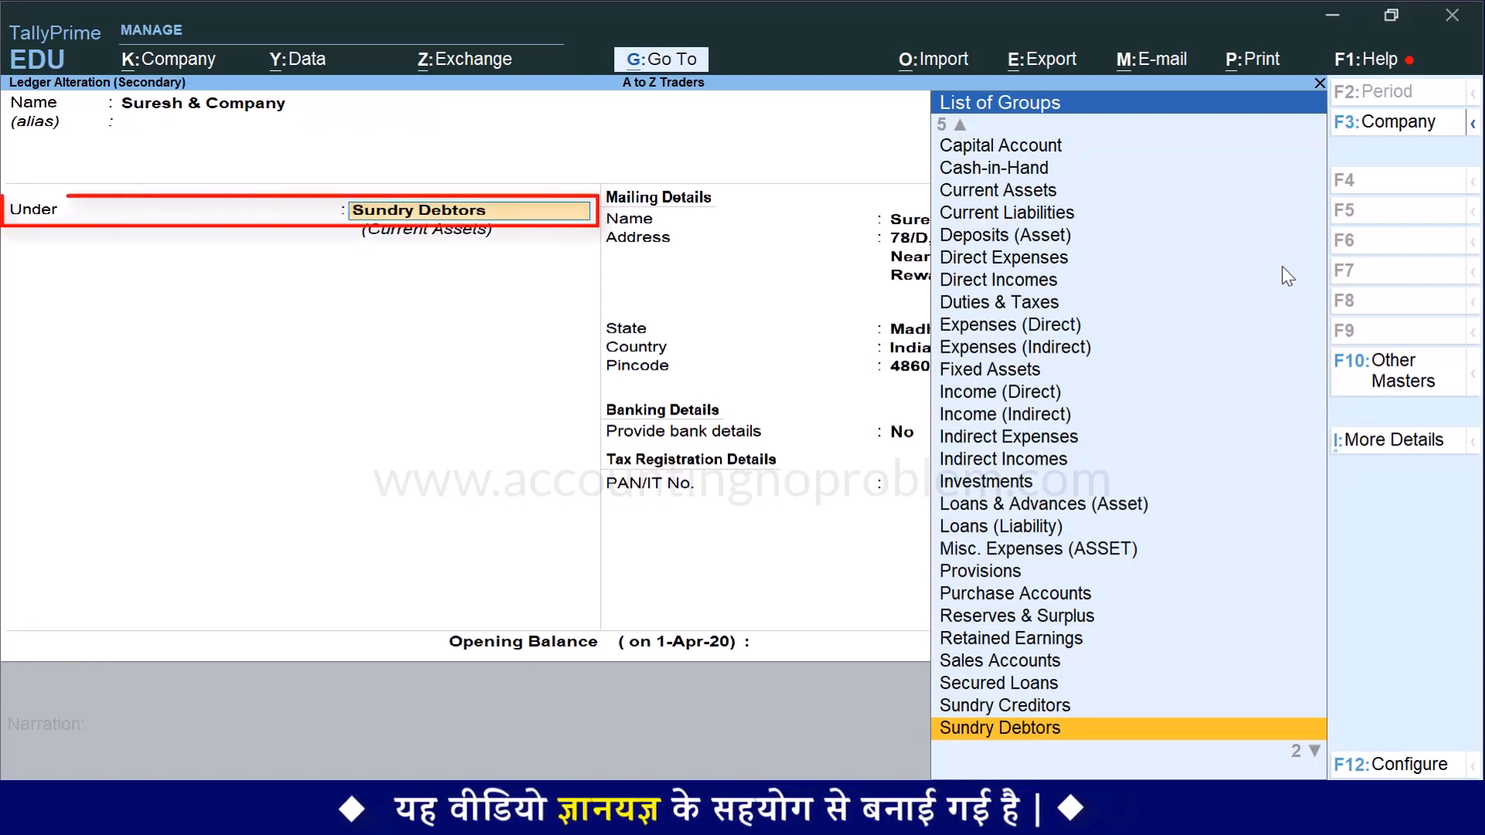
key("Up")
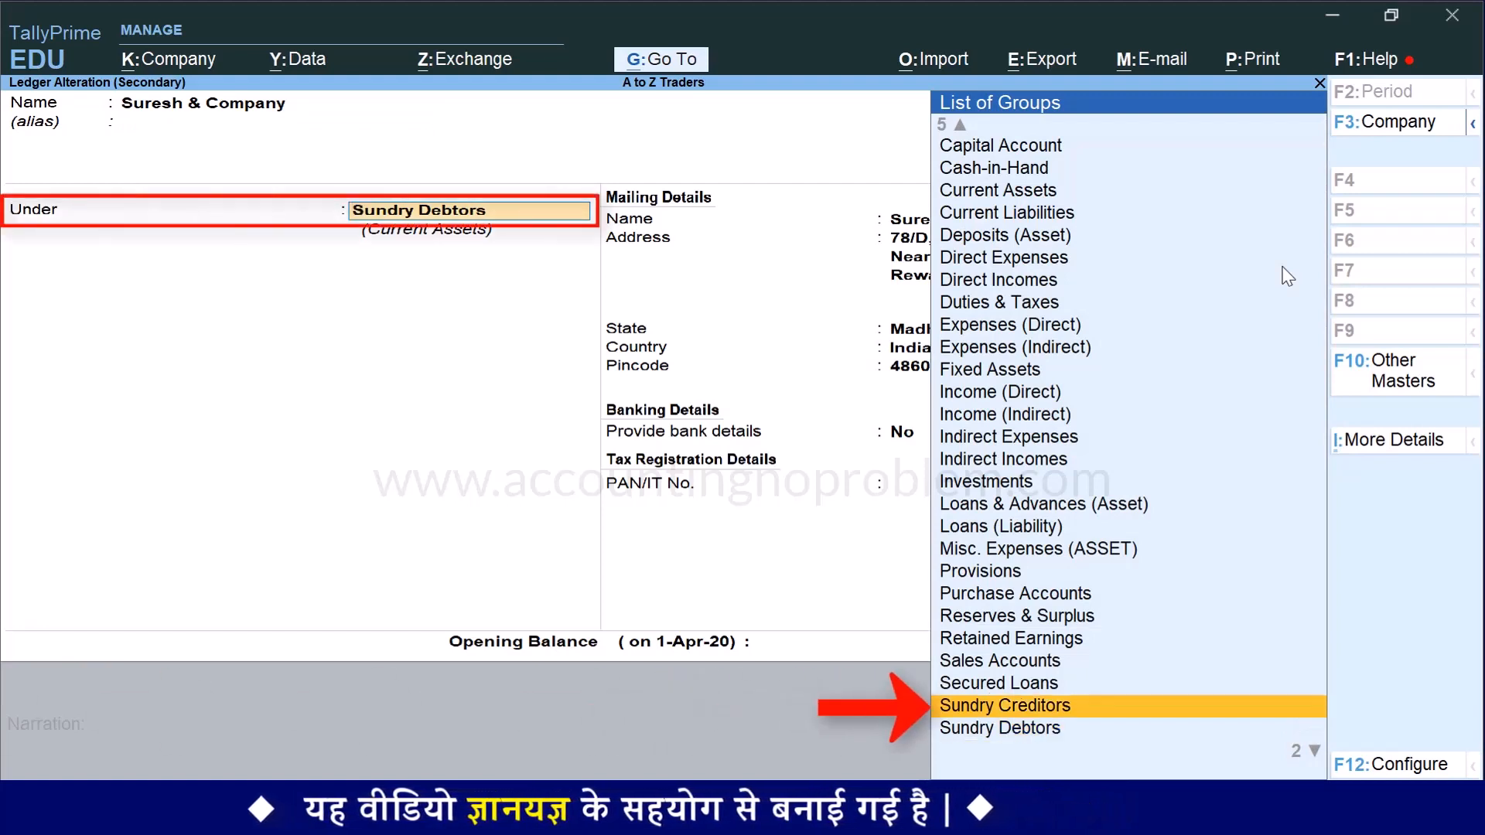
key("Return")
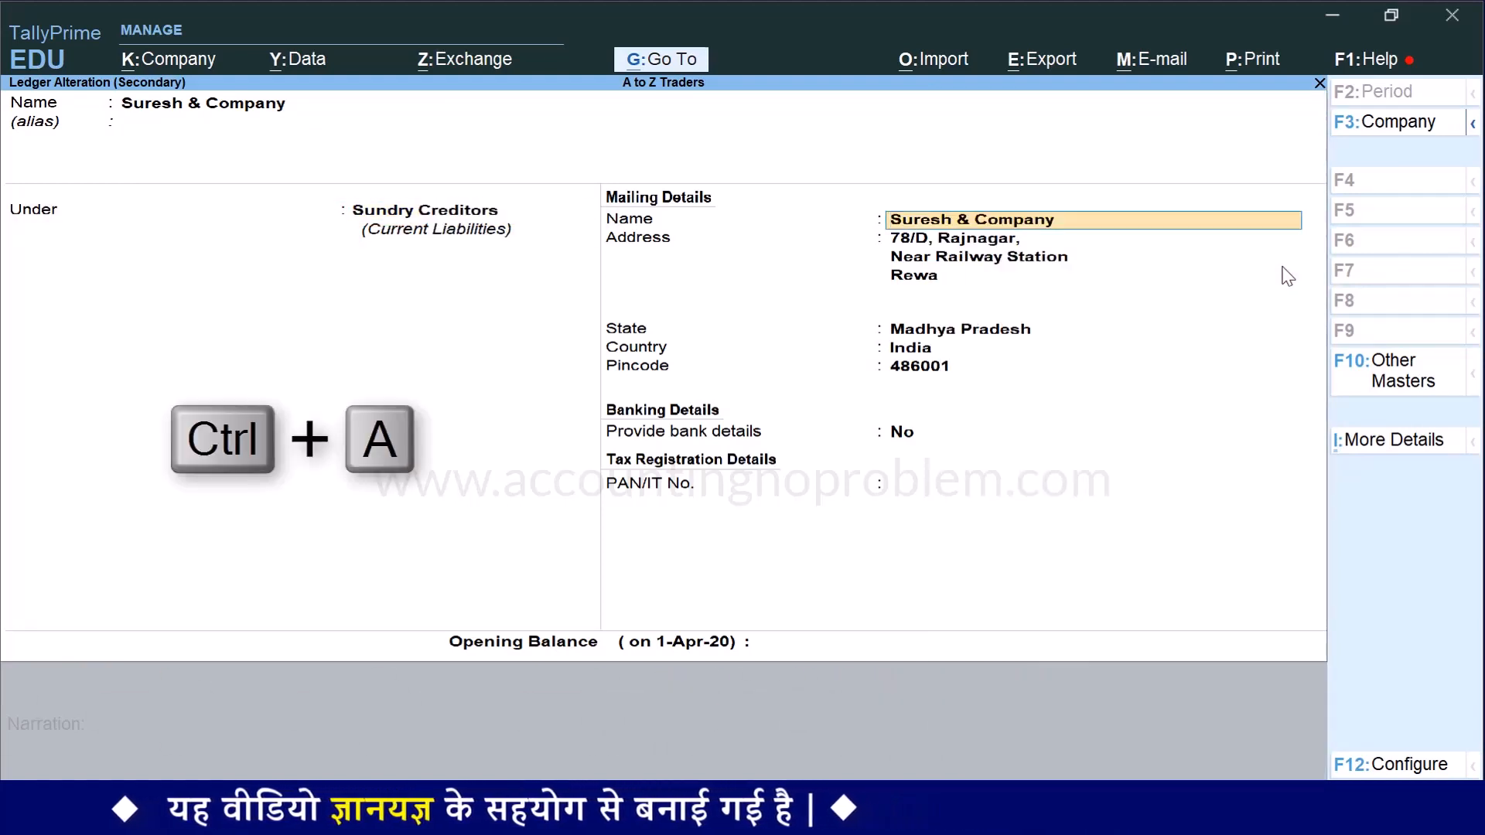
key("ctrl+a")
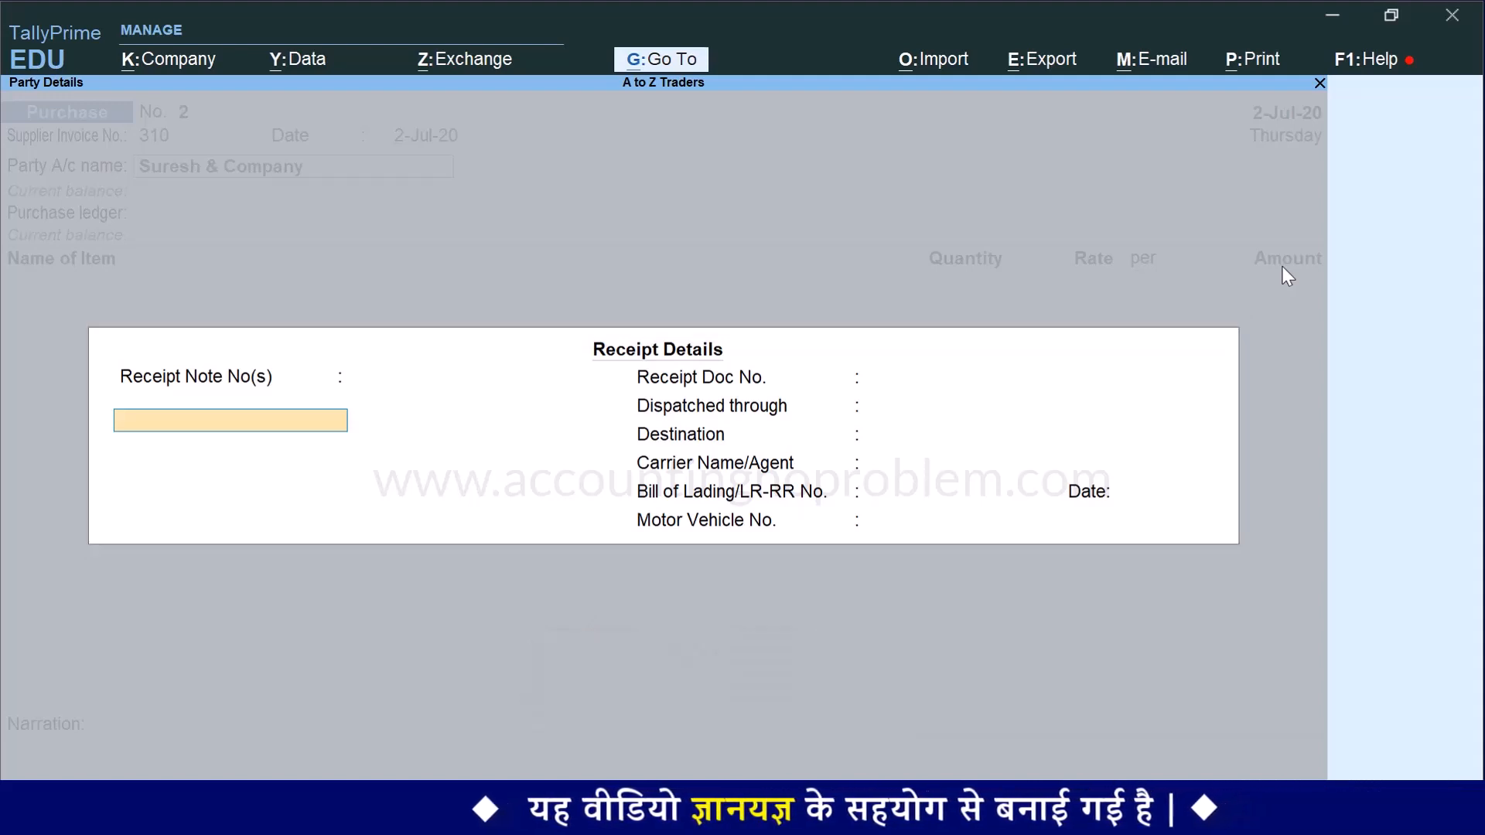
Leave the receipt details blank and accept the Suresh & Company party details with their existing mailing name, address, state and country
key("ctrl+a")
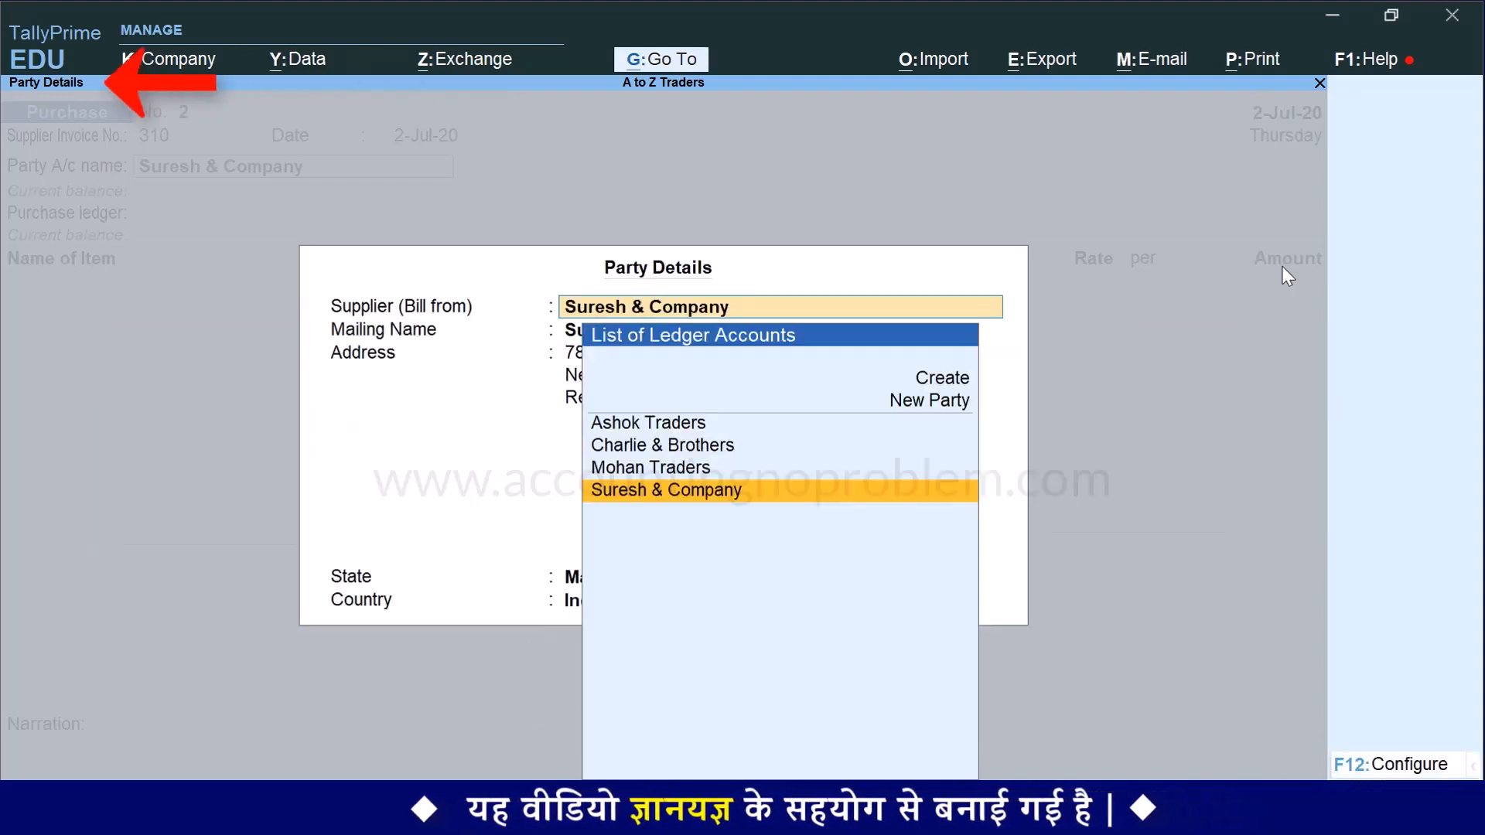
key("Return")
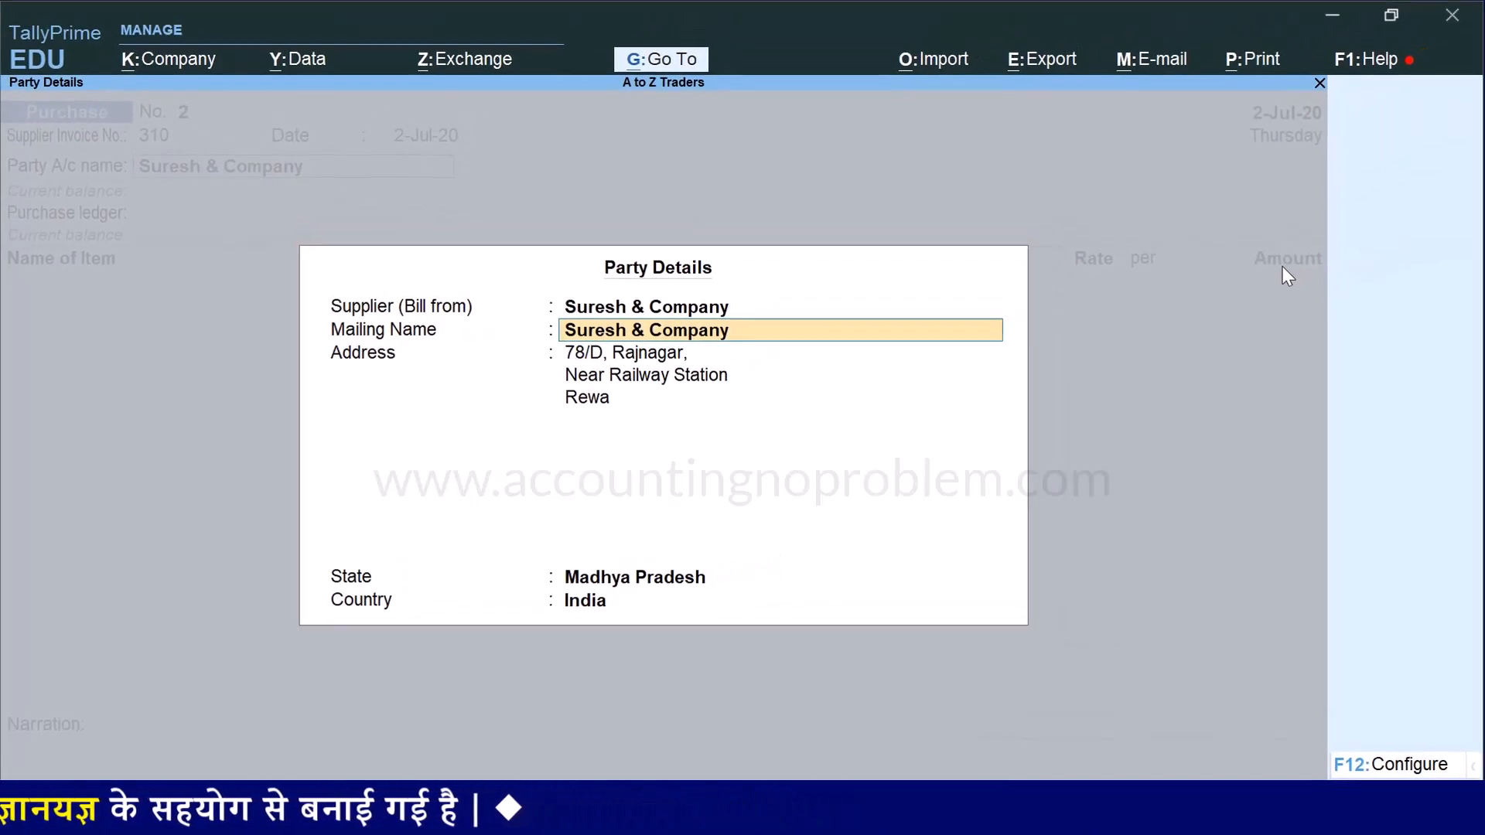
key("Return")
key("Return")
key("Return")
key("Return")
key("Return")
key("Return")
key("Return")
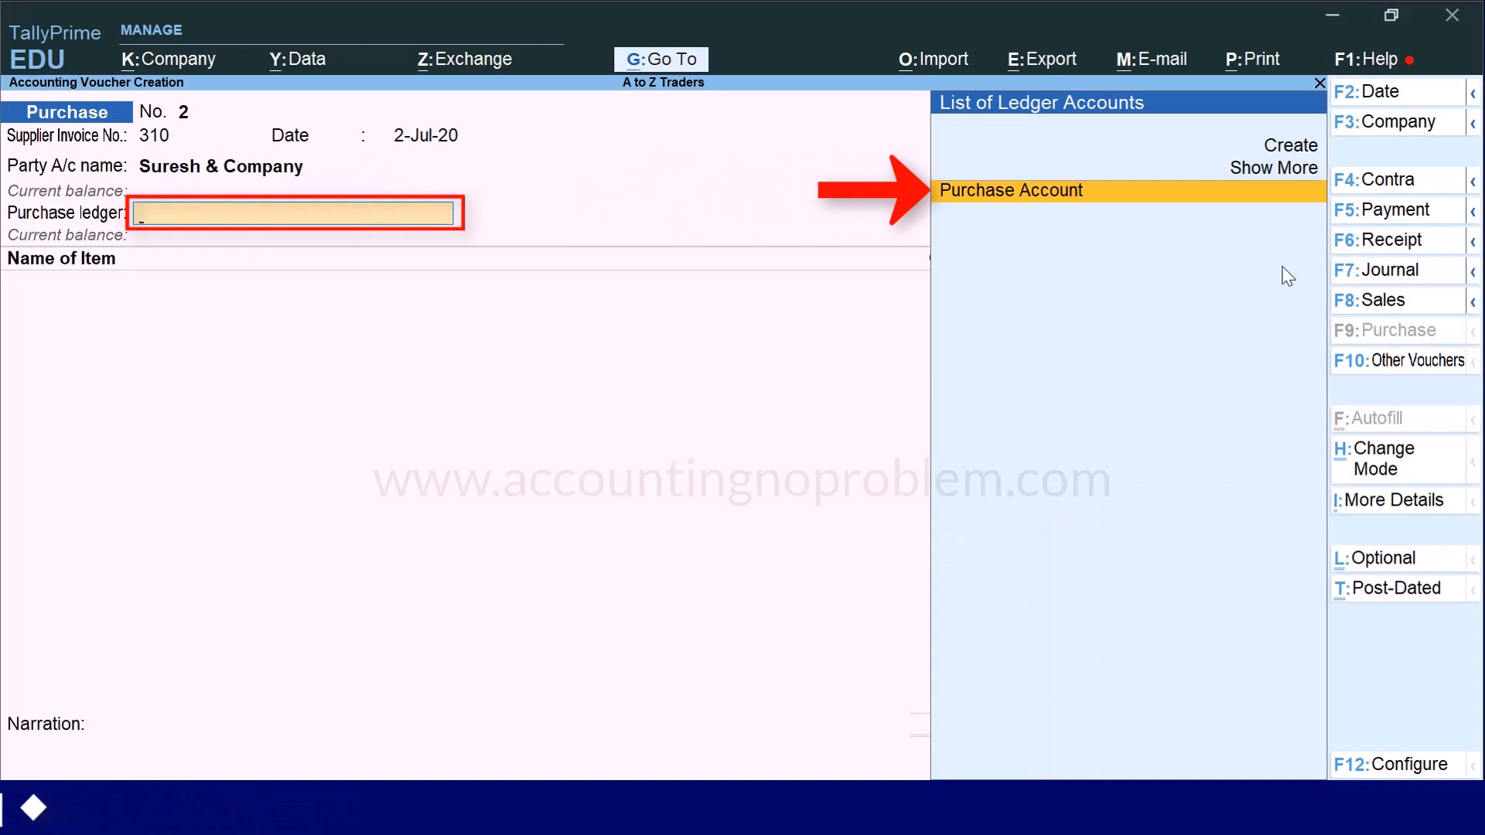
Select Purchase Account as the purchase ledger and choose Sony TV 20" as the voucher's first item
key("Return")
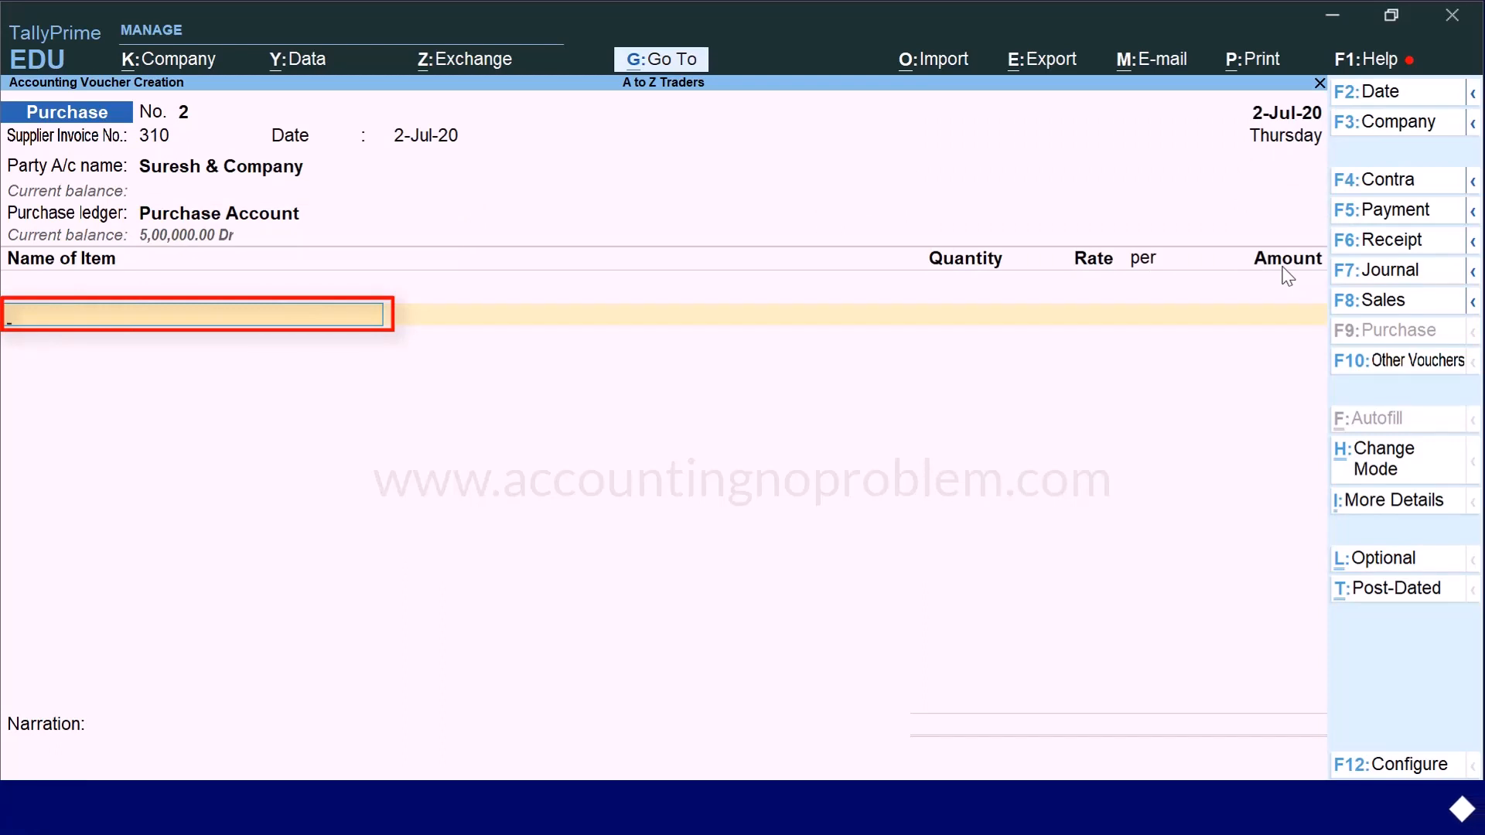
key("space")
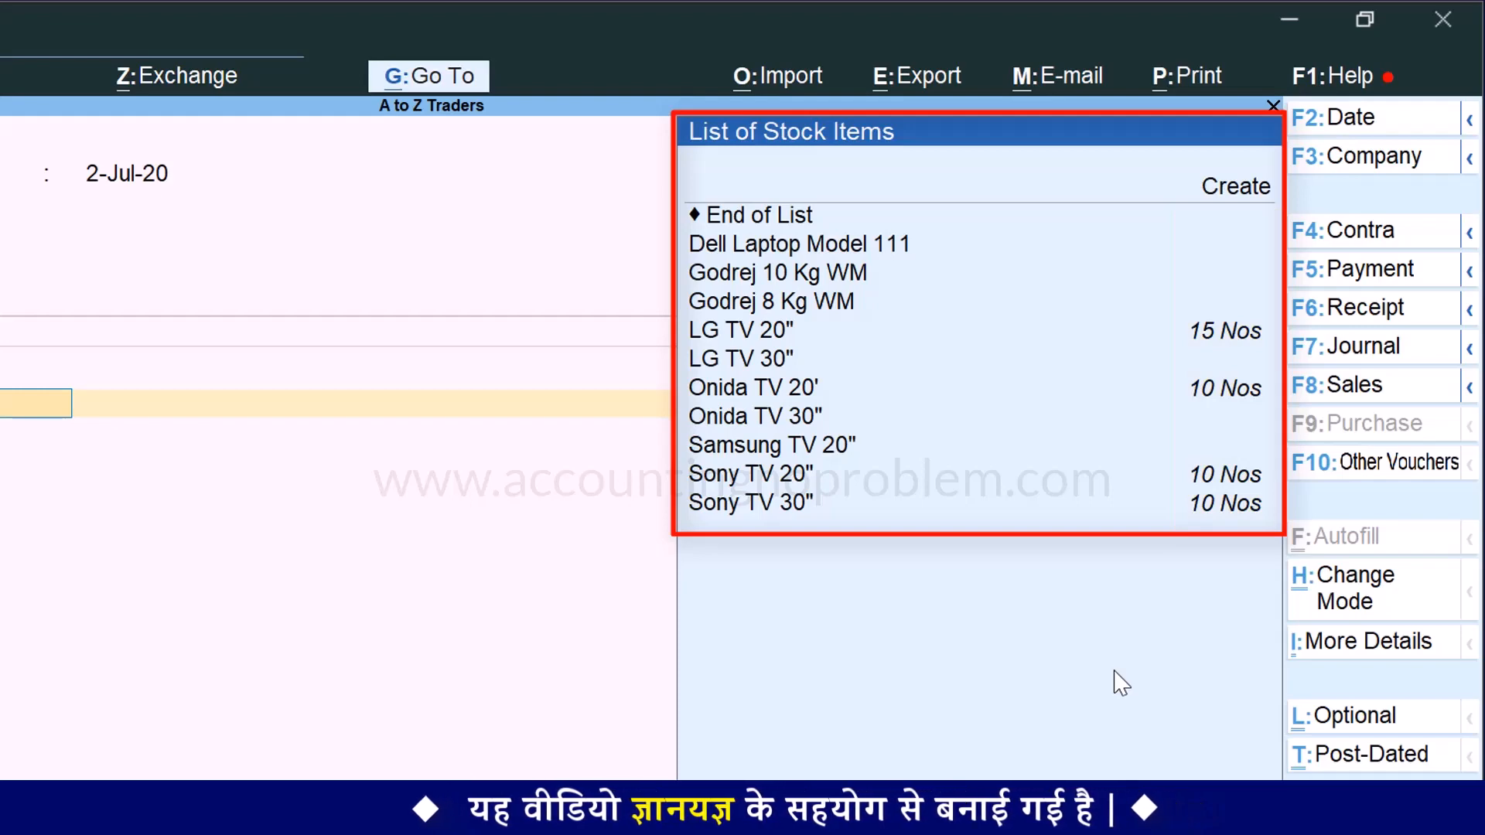
type("S")
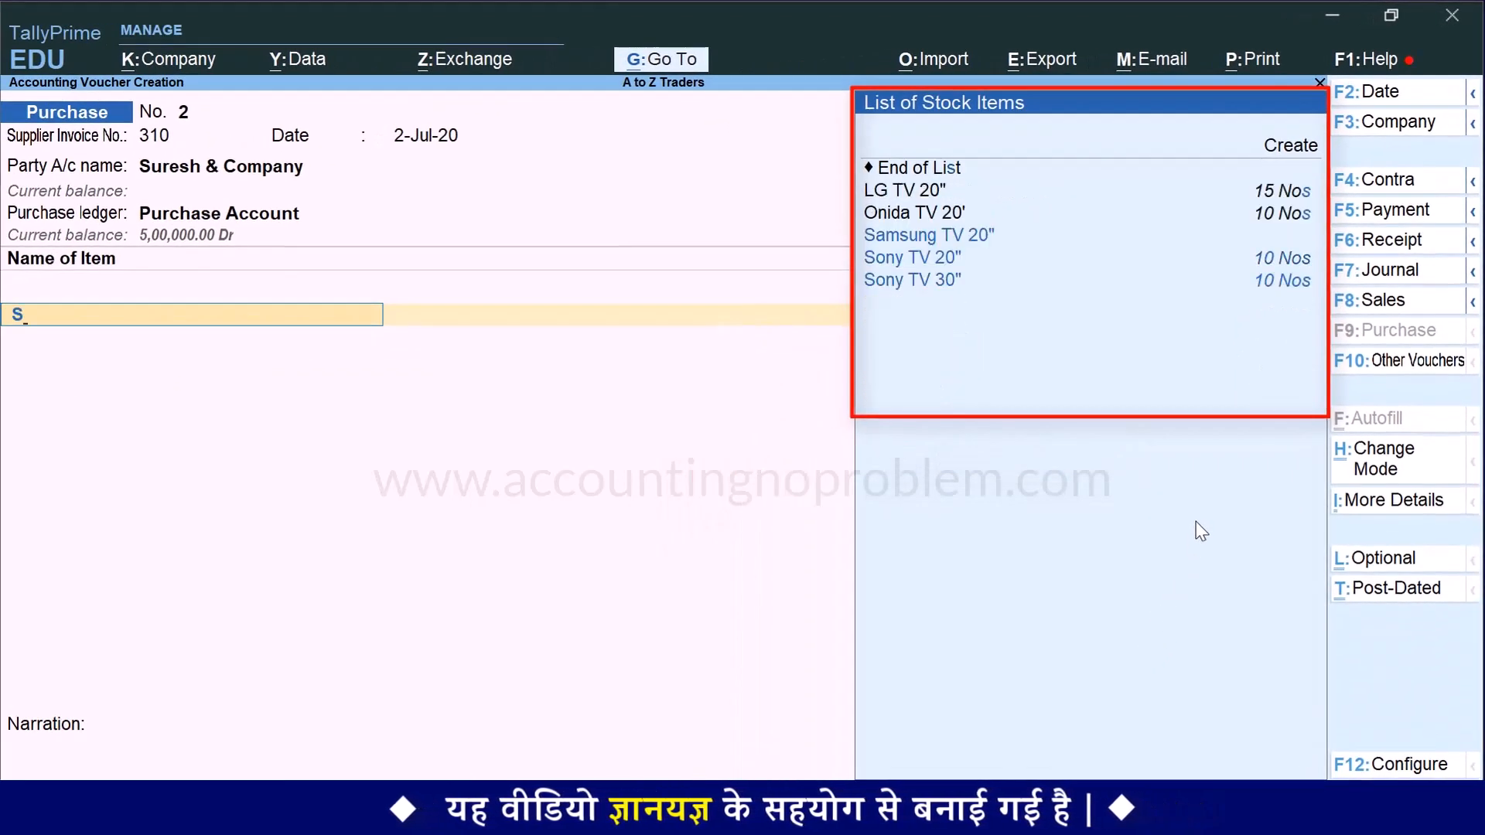
key("Down")
key("Return")
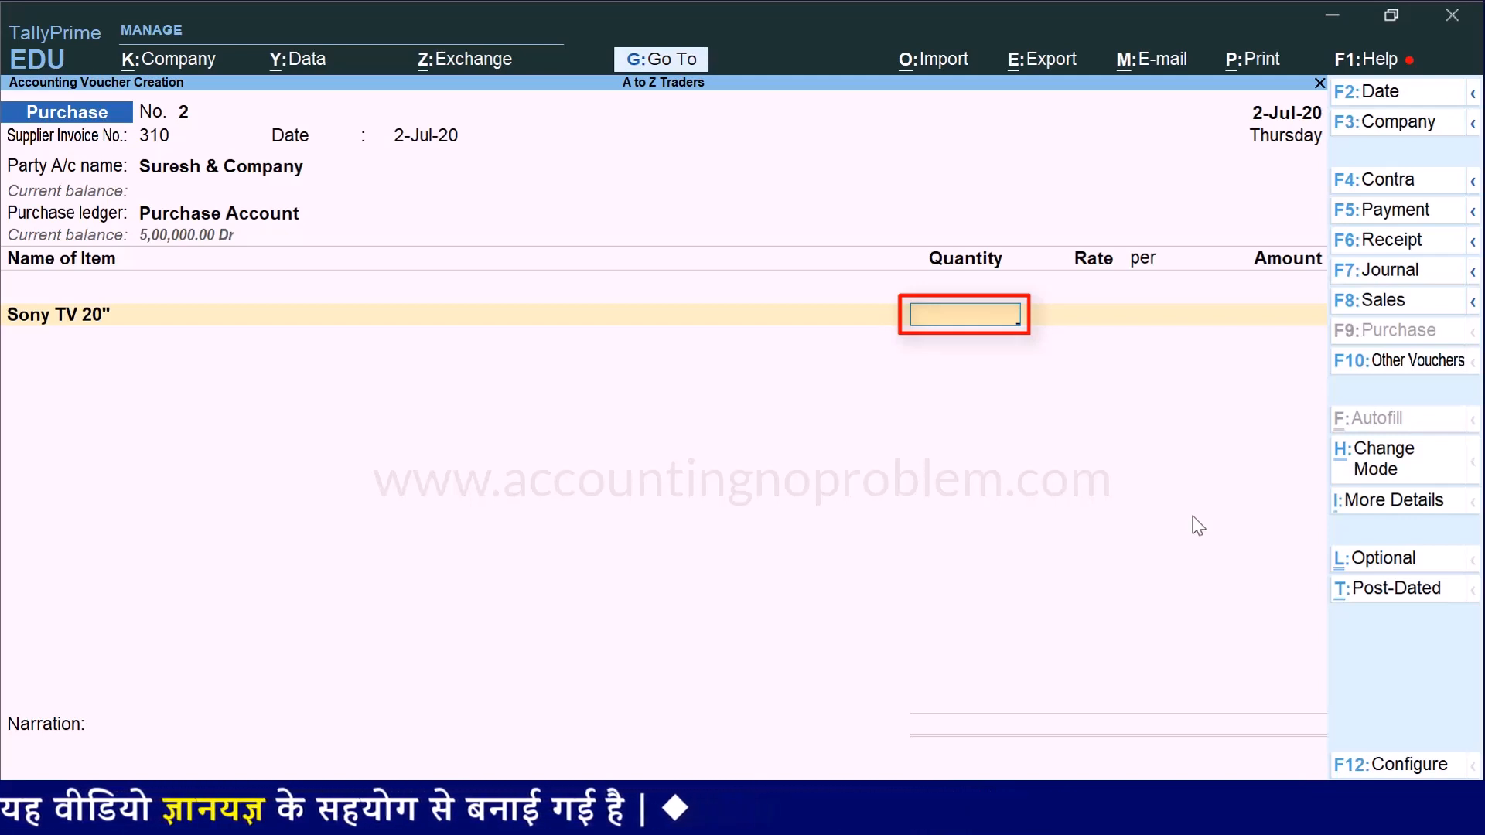
Enter a quantity of 5 Nos at a rate of 21000 per Nos for Sony TV 20" and accept the item line
type("5")
key("Return")
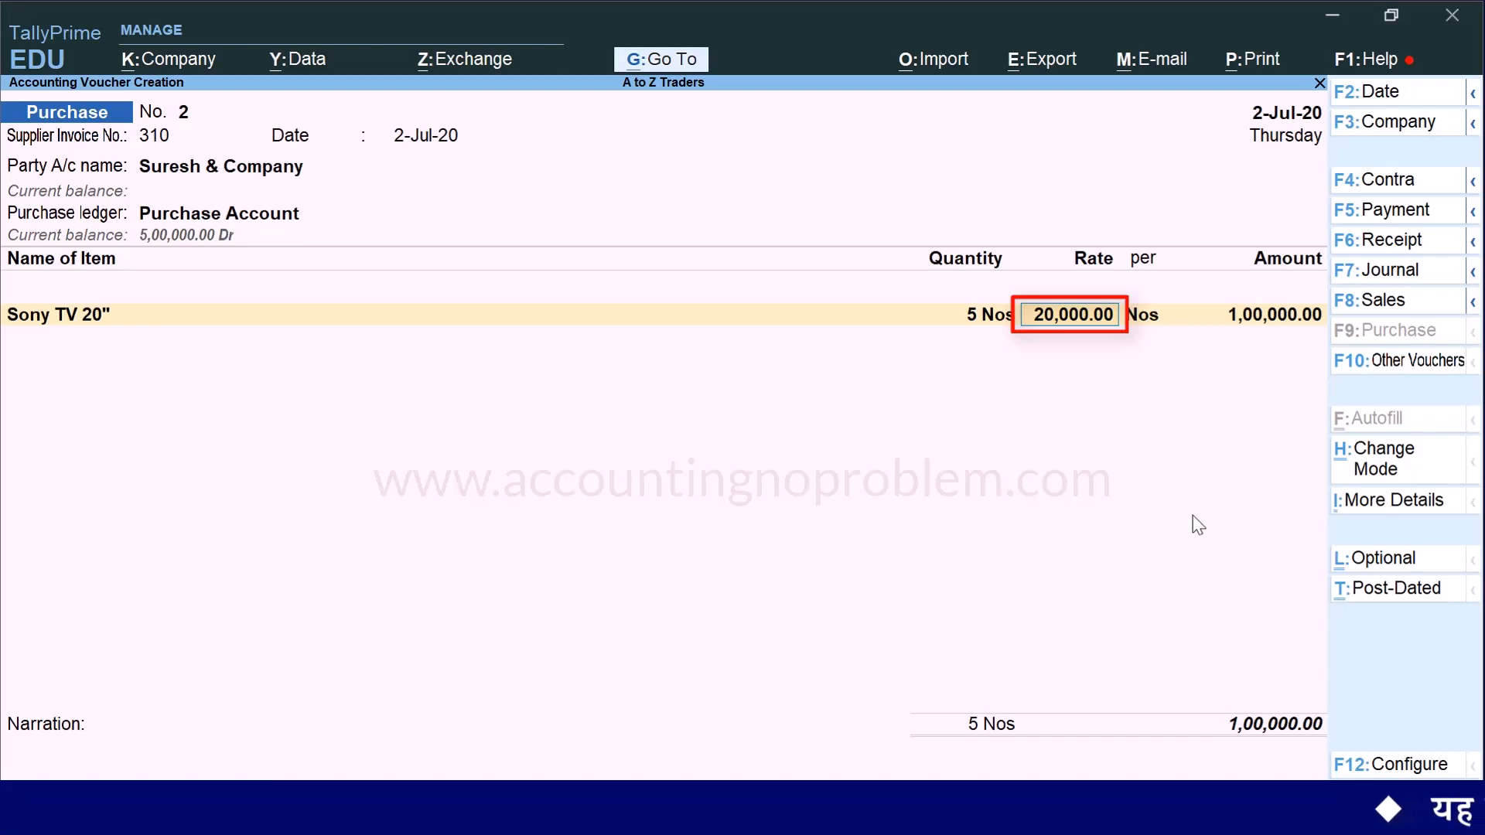
type("21000")
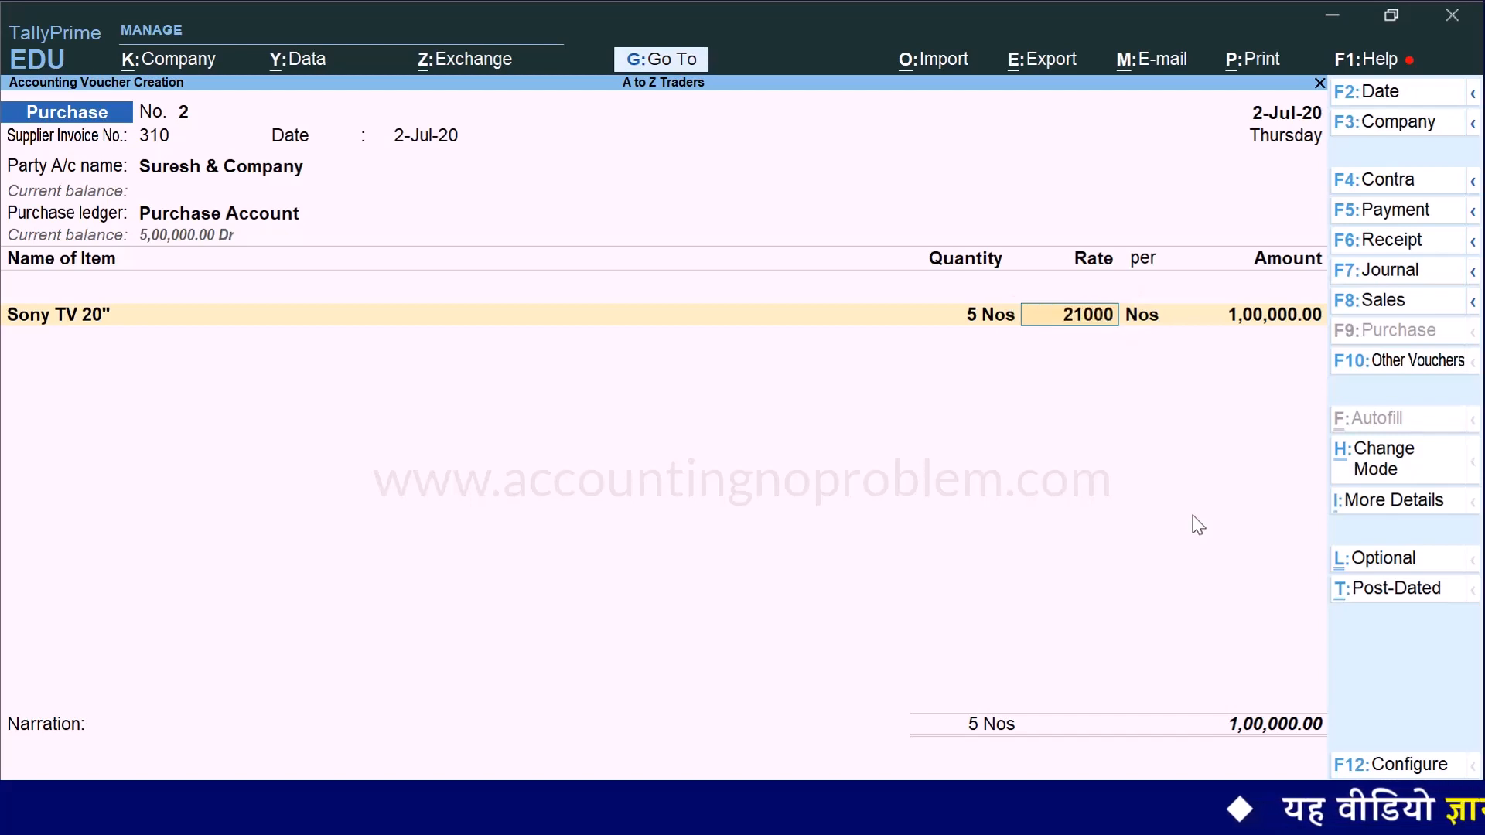
key("Return")
key("Return")
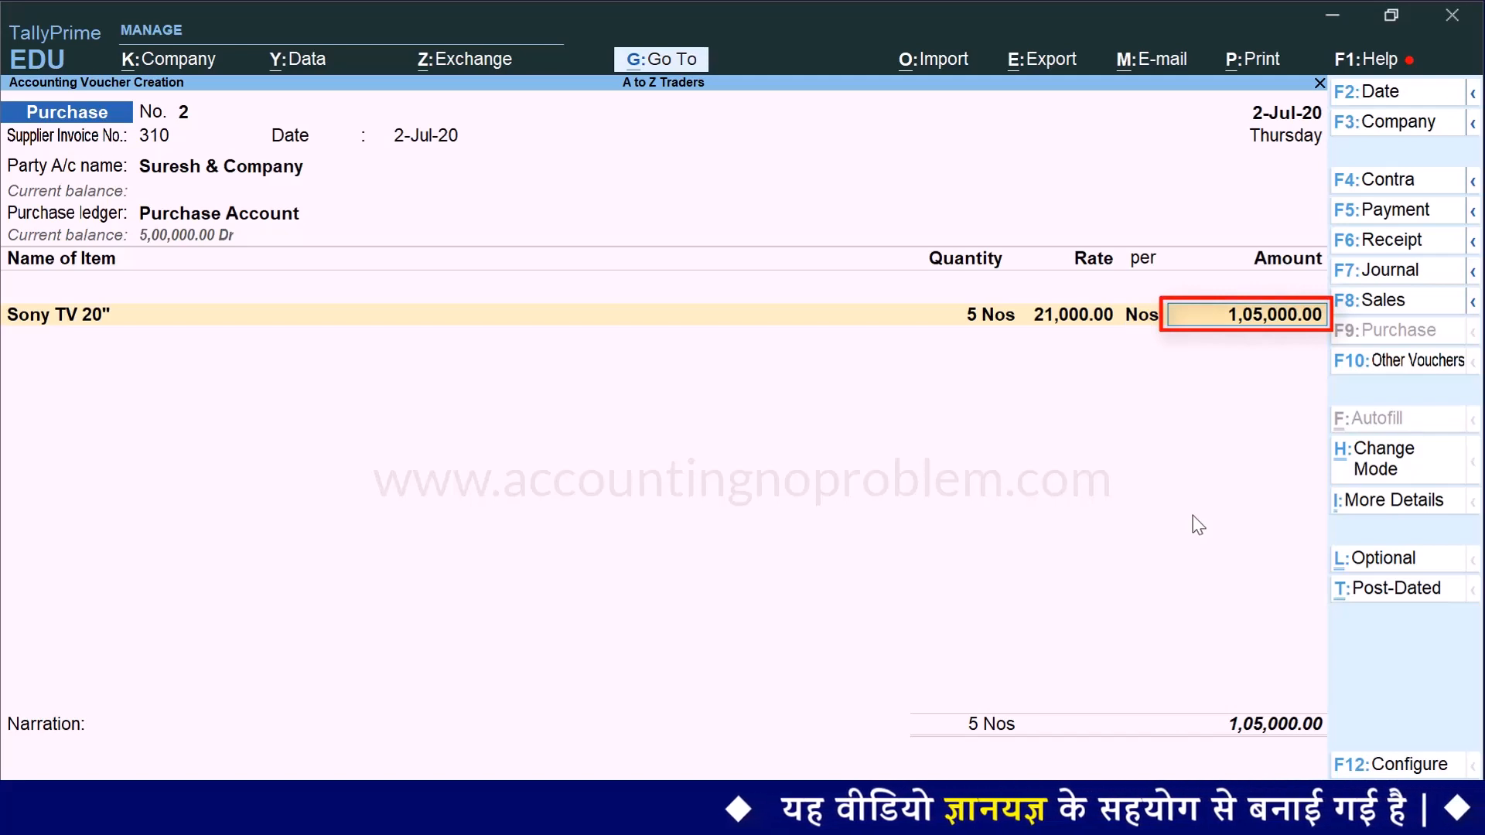
key("Return")
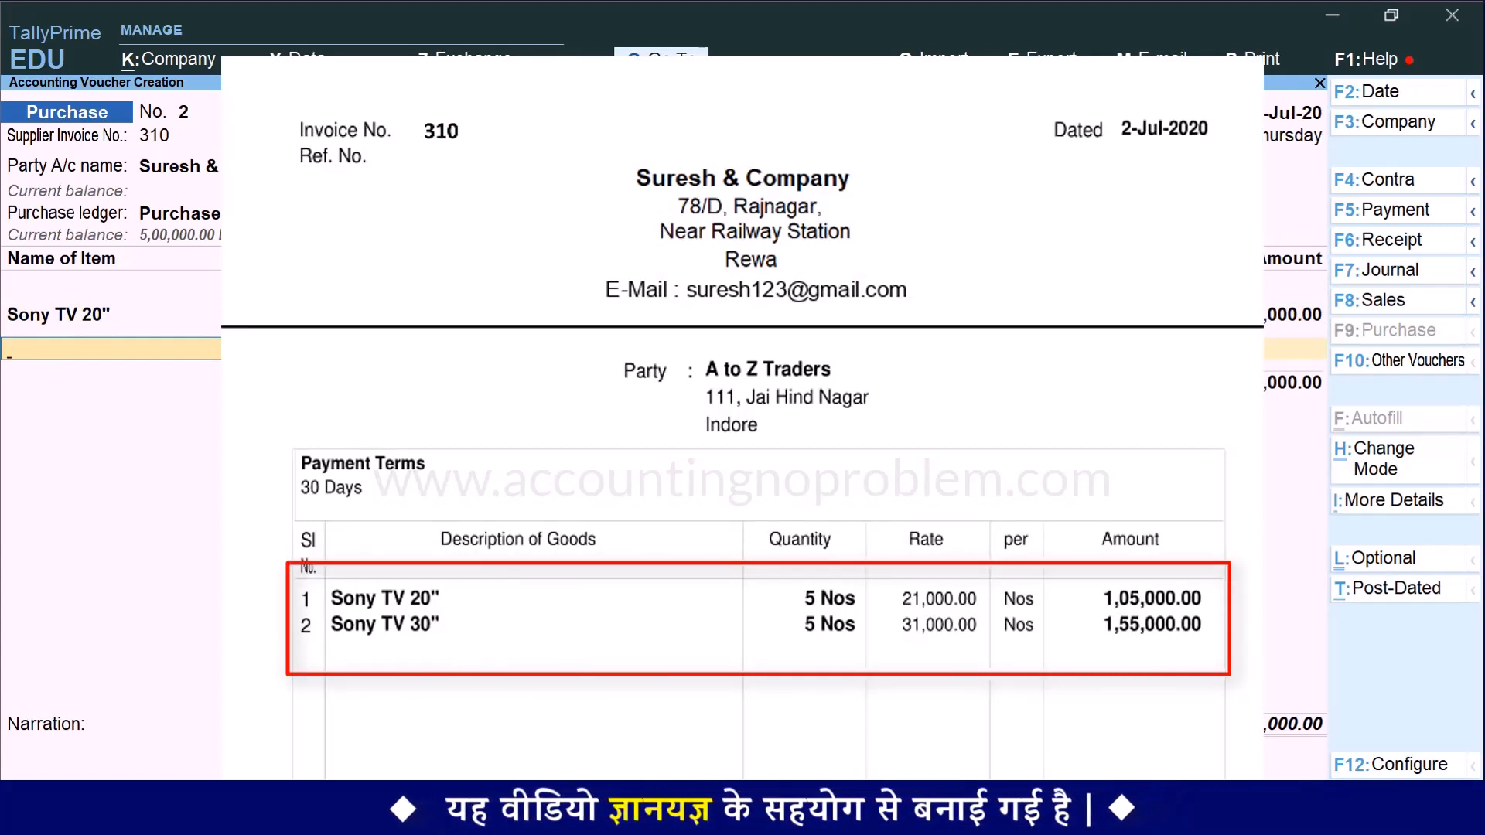
Add Sony TV 30" as the second item with a quantity of 5 Nos at a rate of 31,000 per Nos
type("S")
key("Down")
key("Down")
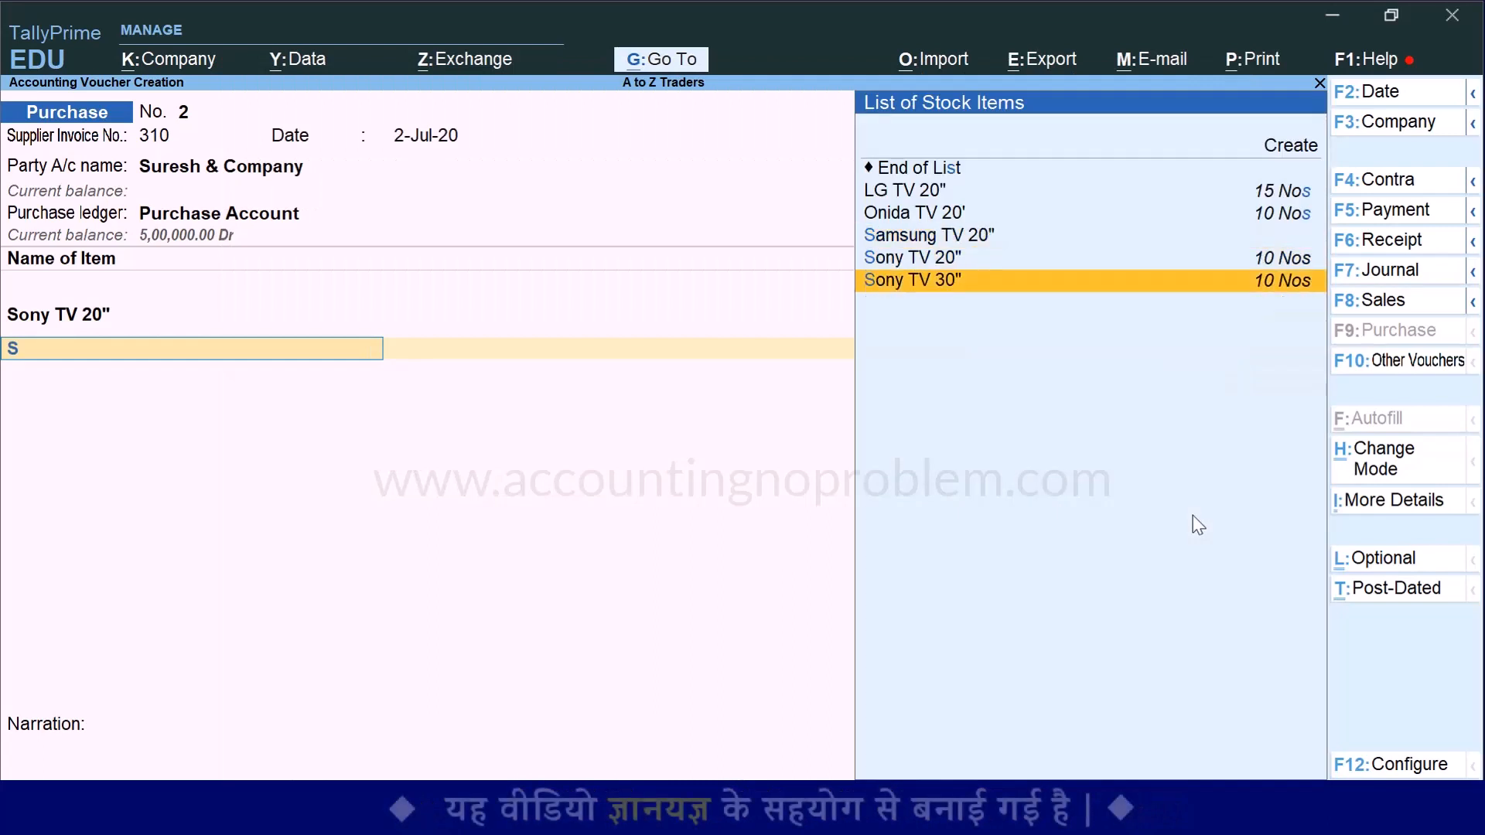
key("Return")
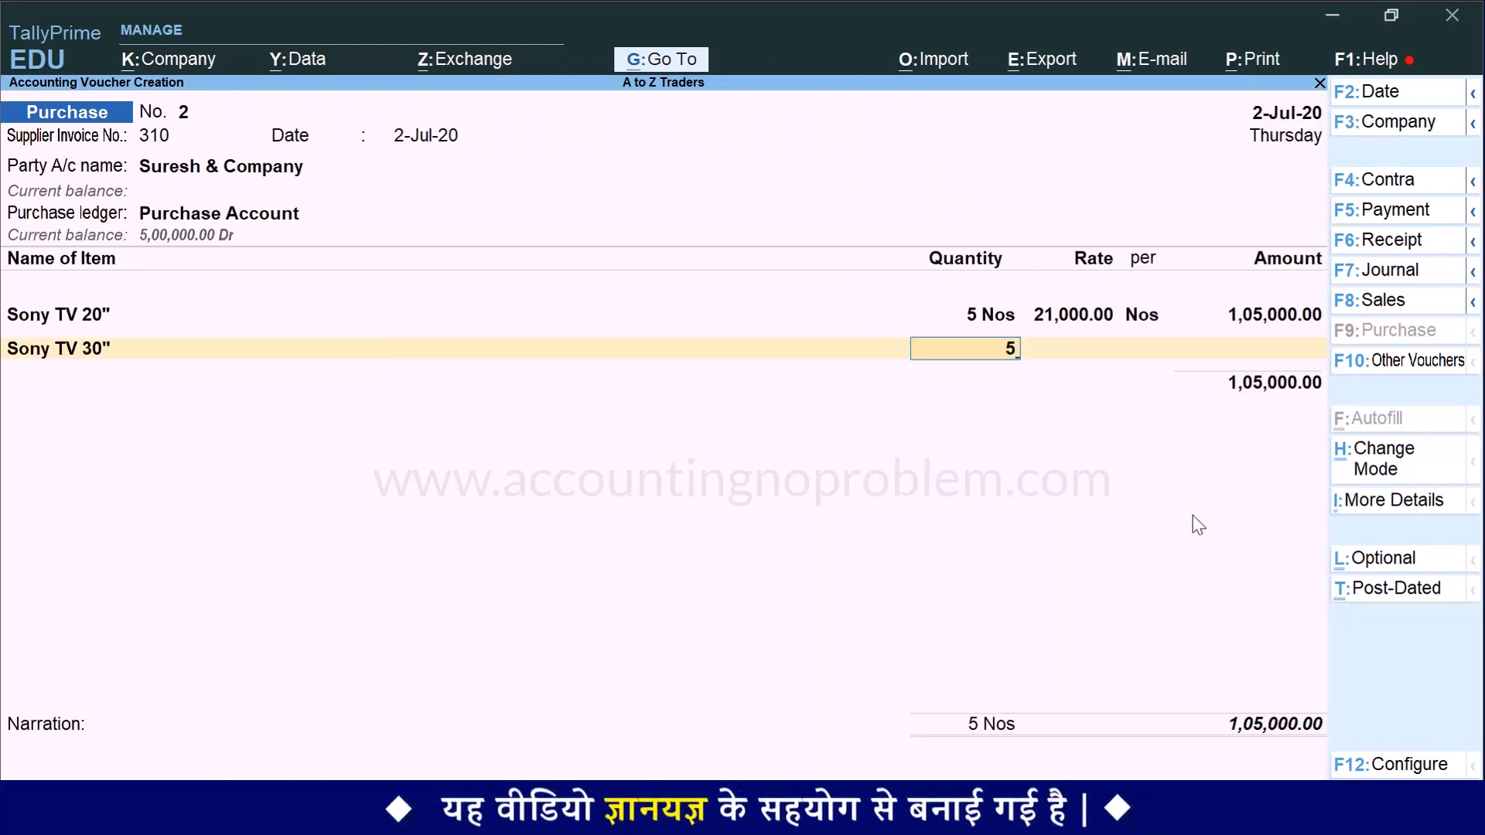
type("5")
key("Return")
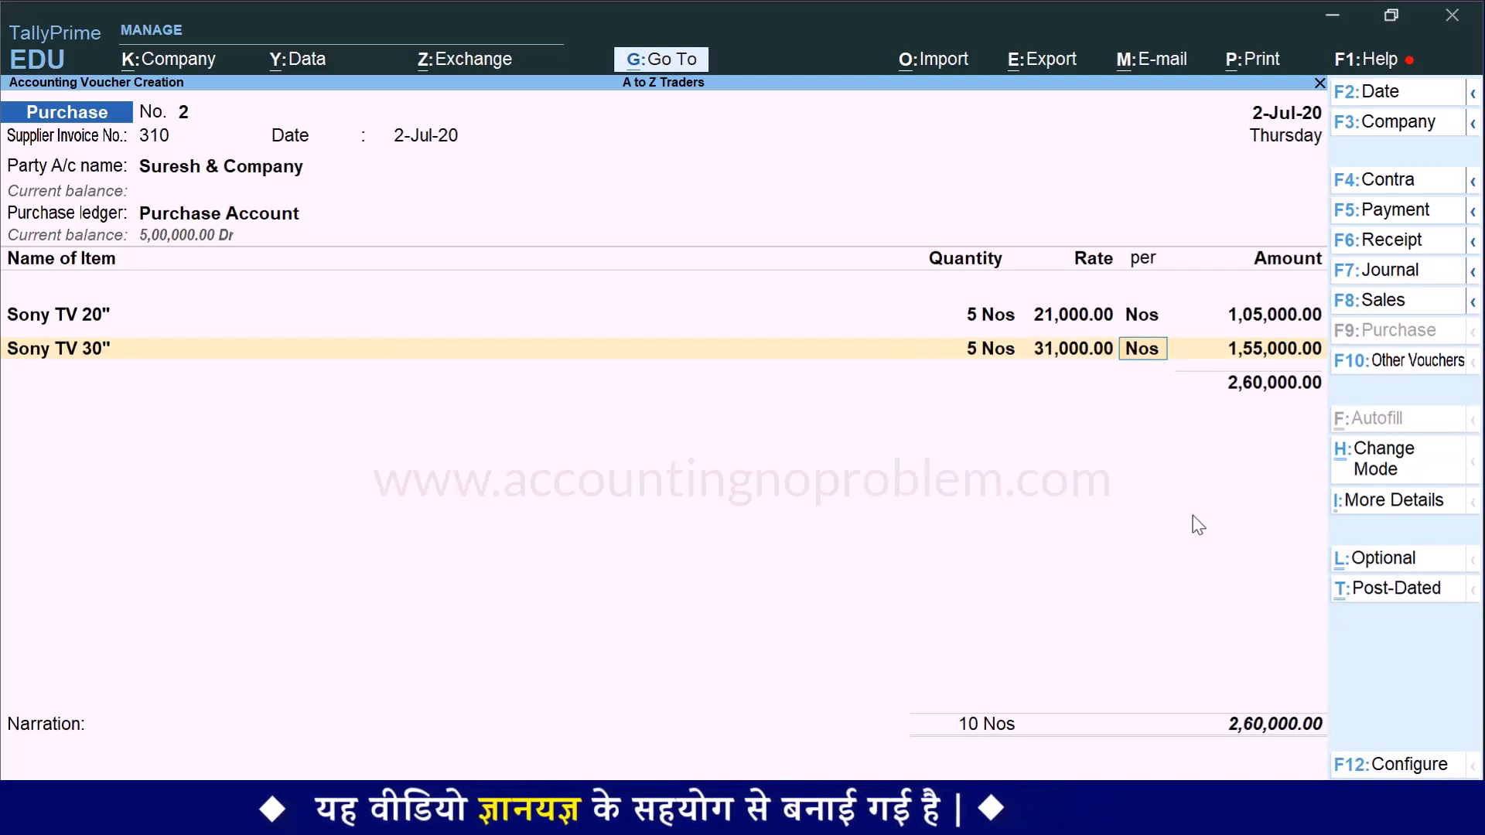
key("Return")
key("Return")
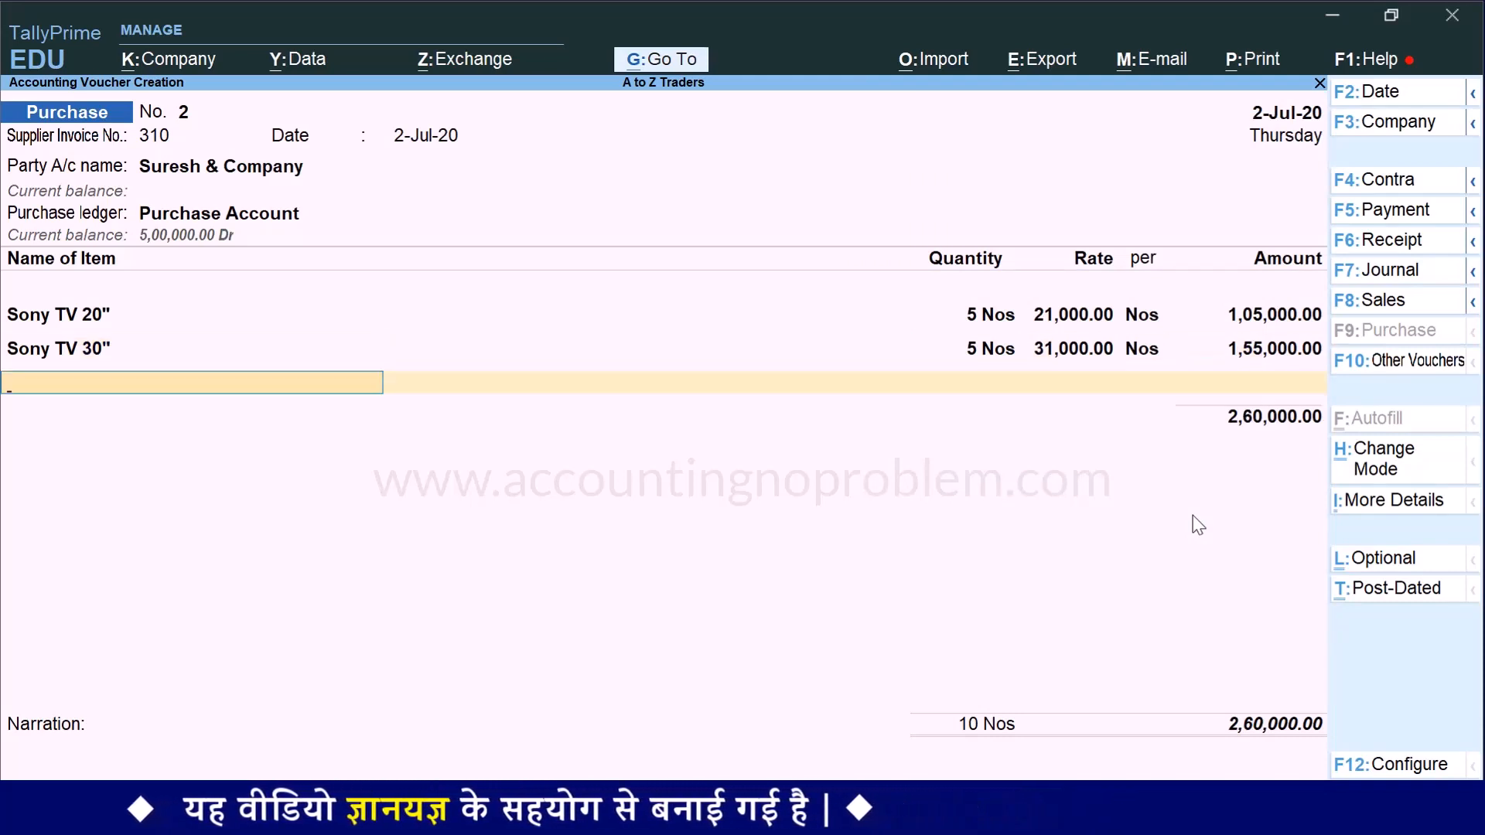
End the item list, enter the narration "Being goods purchased from M/s Suresh & Company on credit.", save the voucher and return to the Gateway of Tally
key("Return")
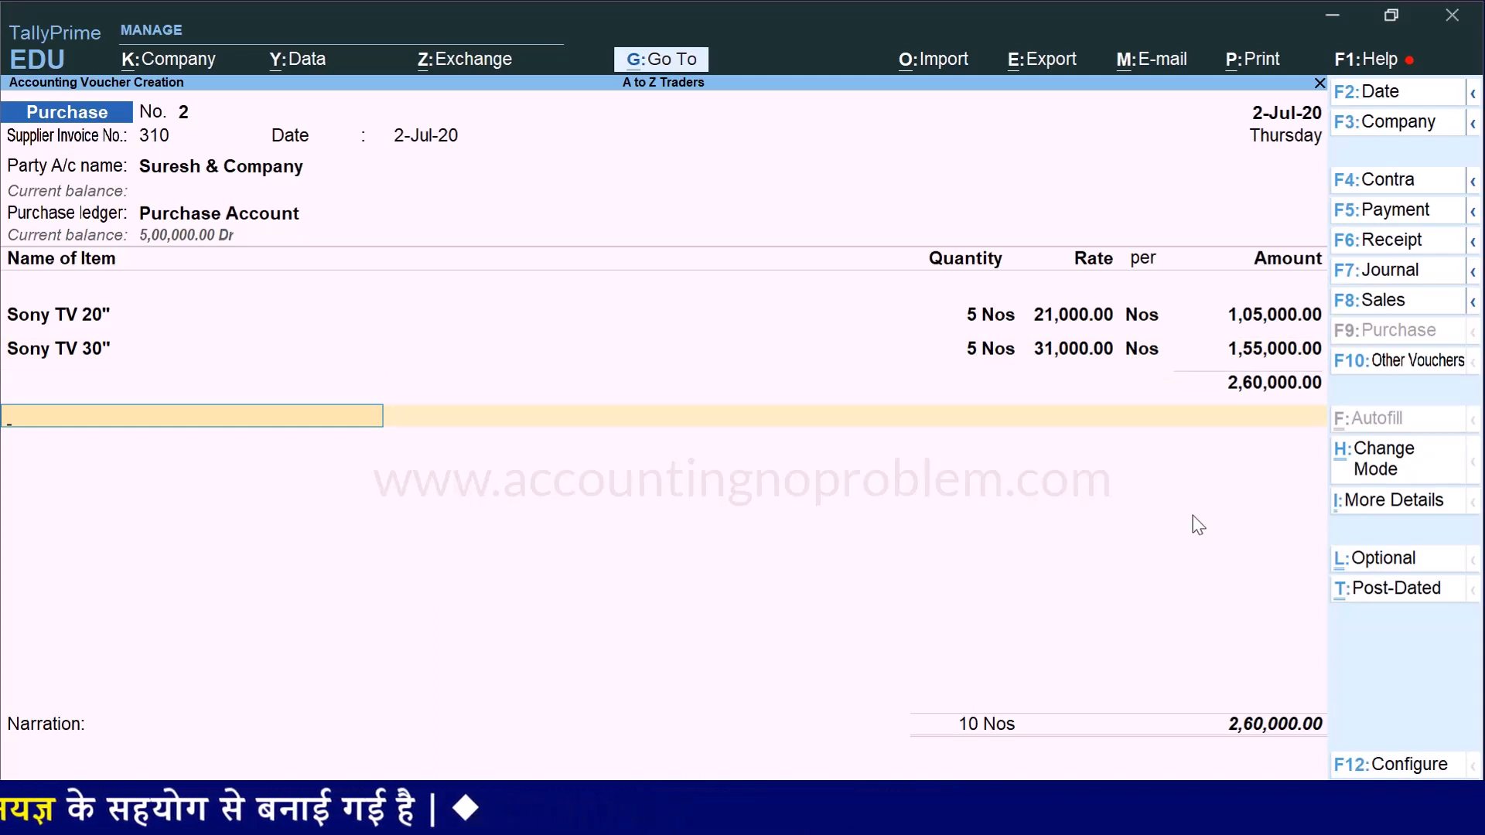
key("Return")
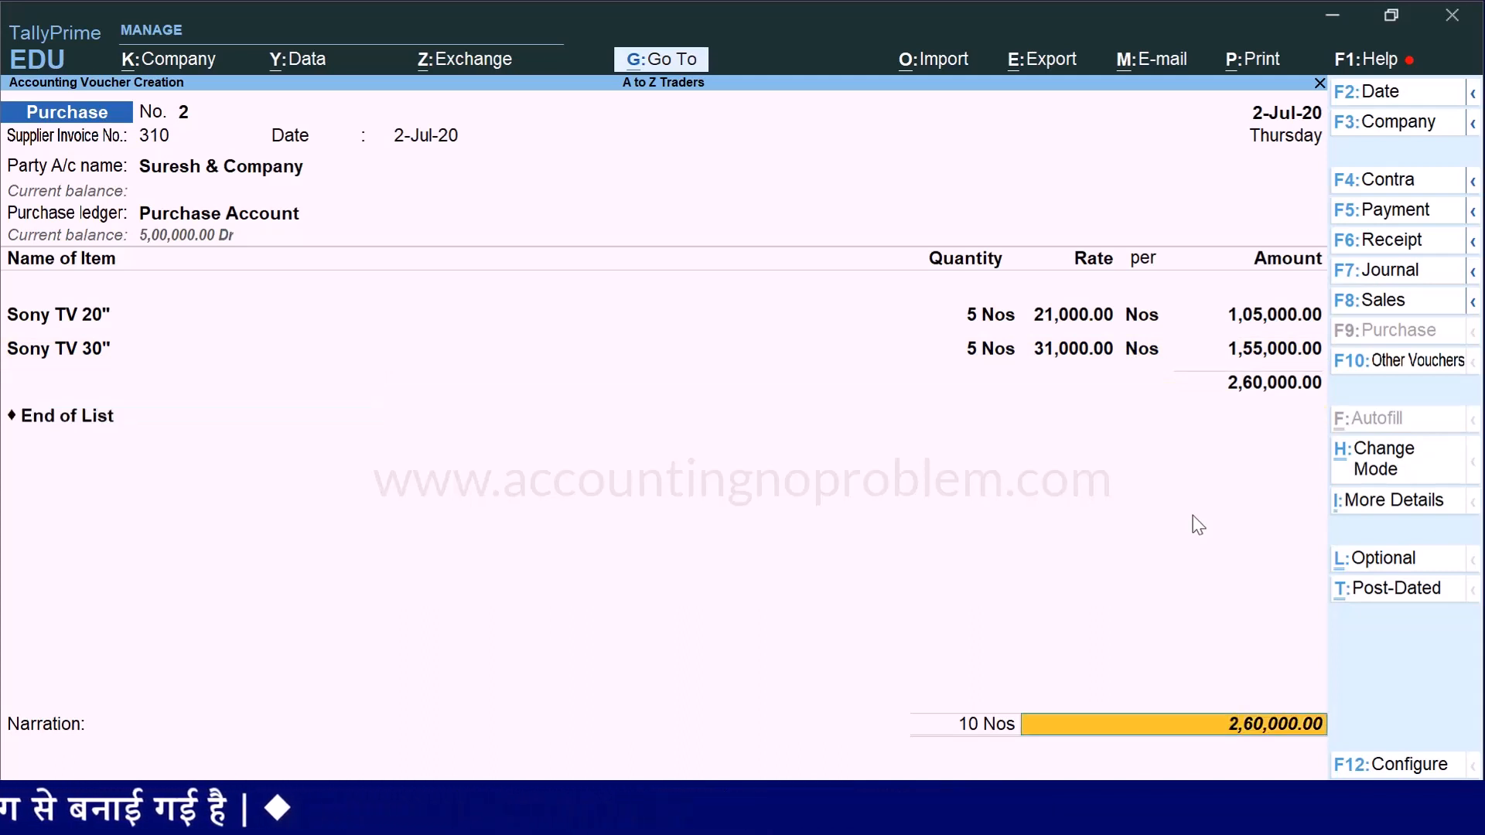
key("Return")
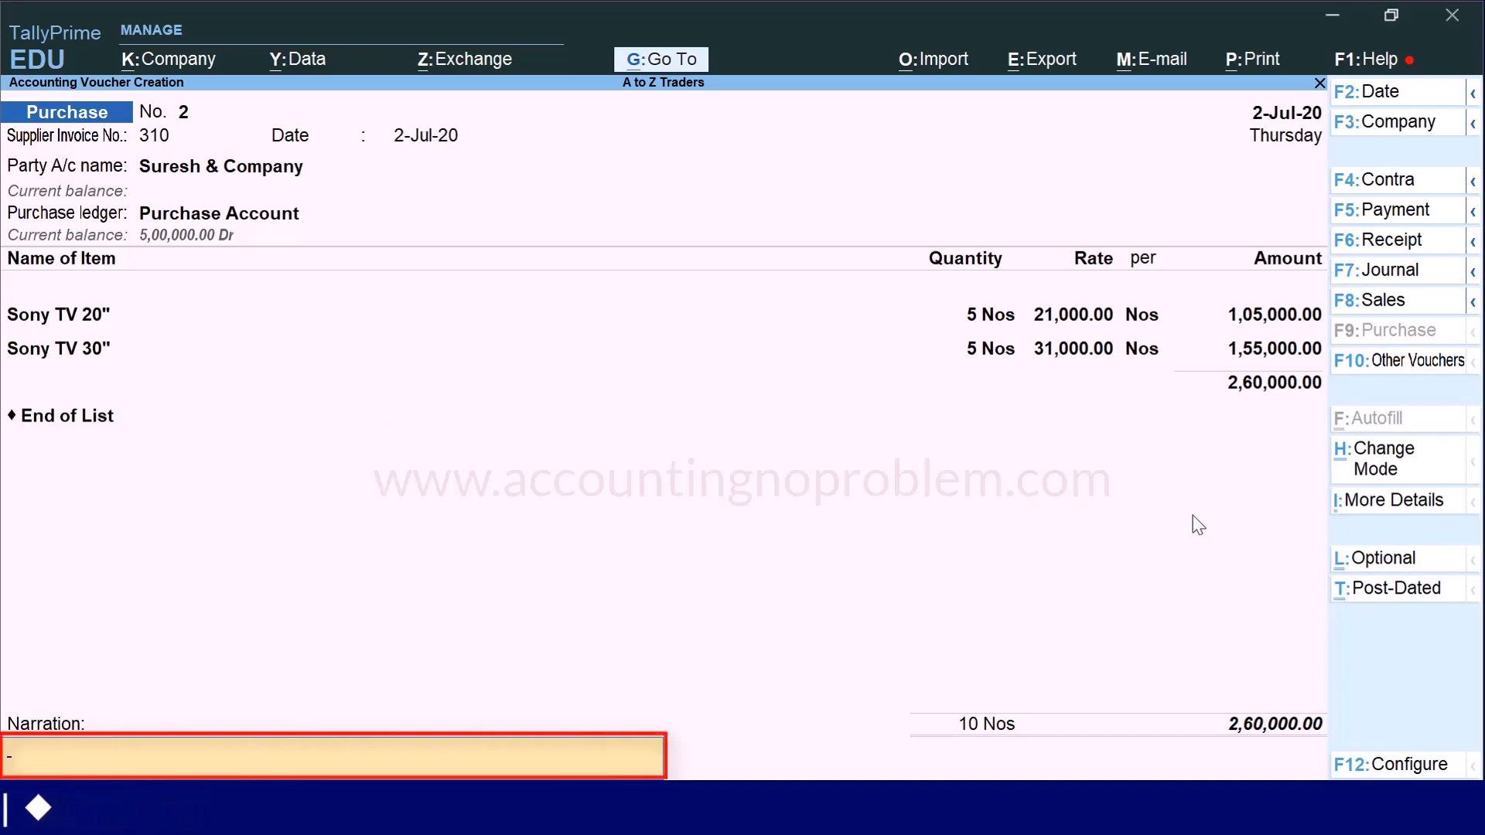
type("Being goods purchased from M/s Suresh & Company on credit.")
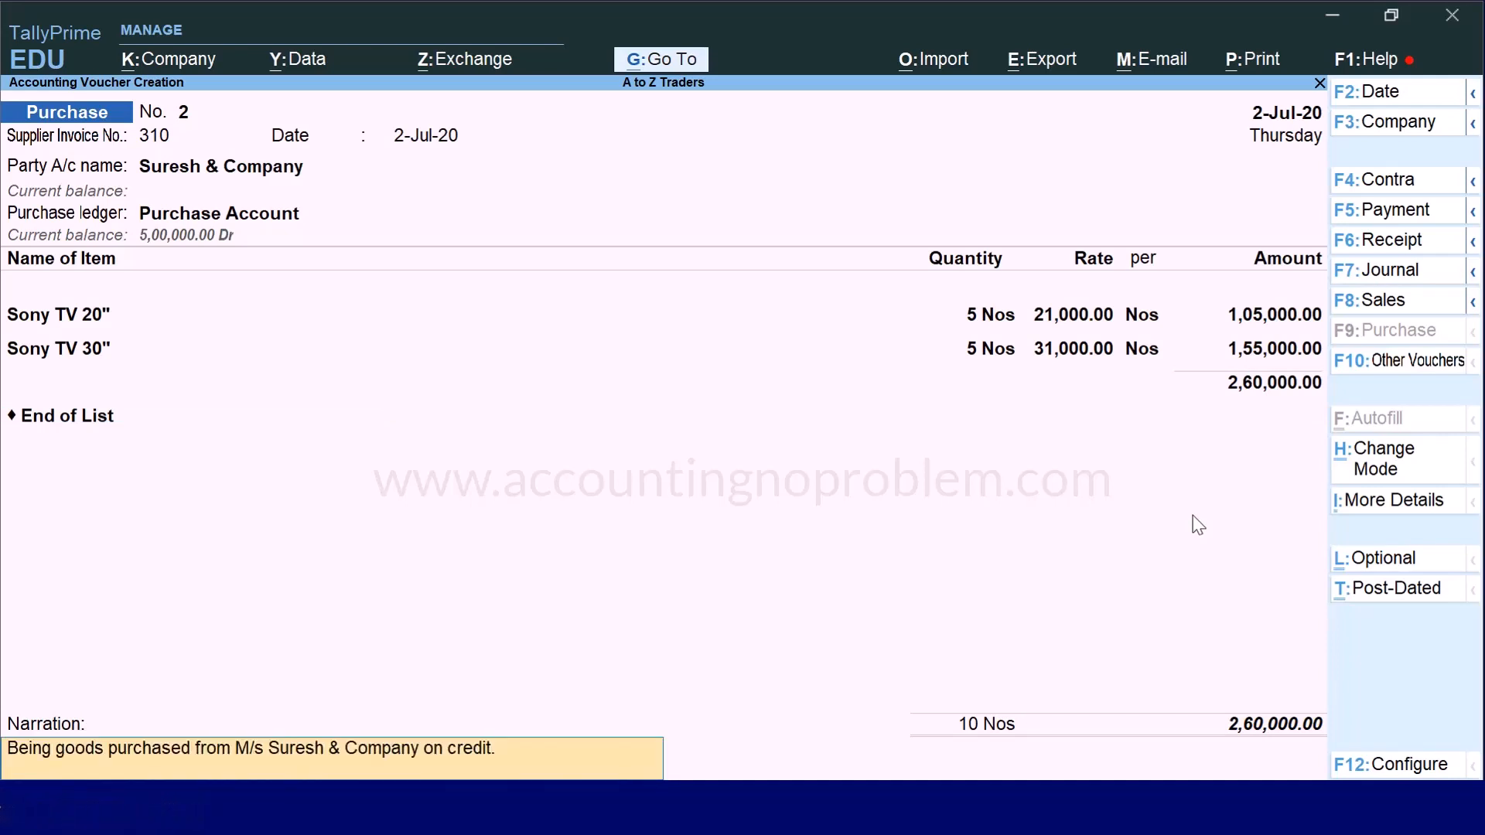
key("ctrl+a")
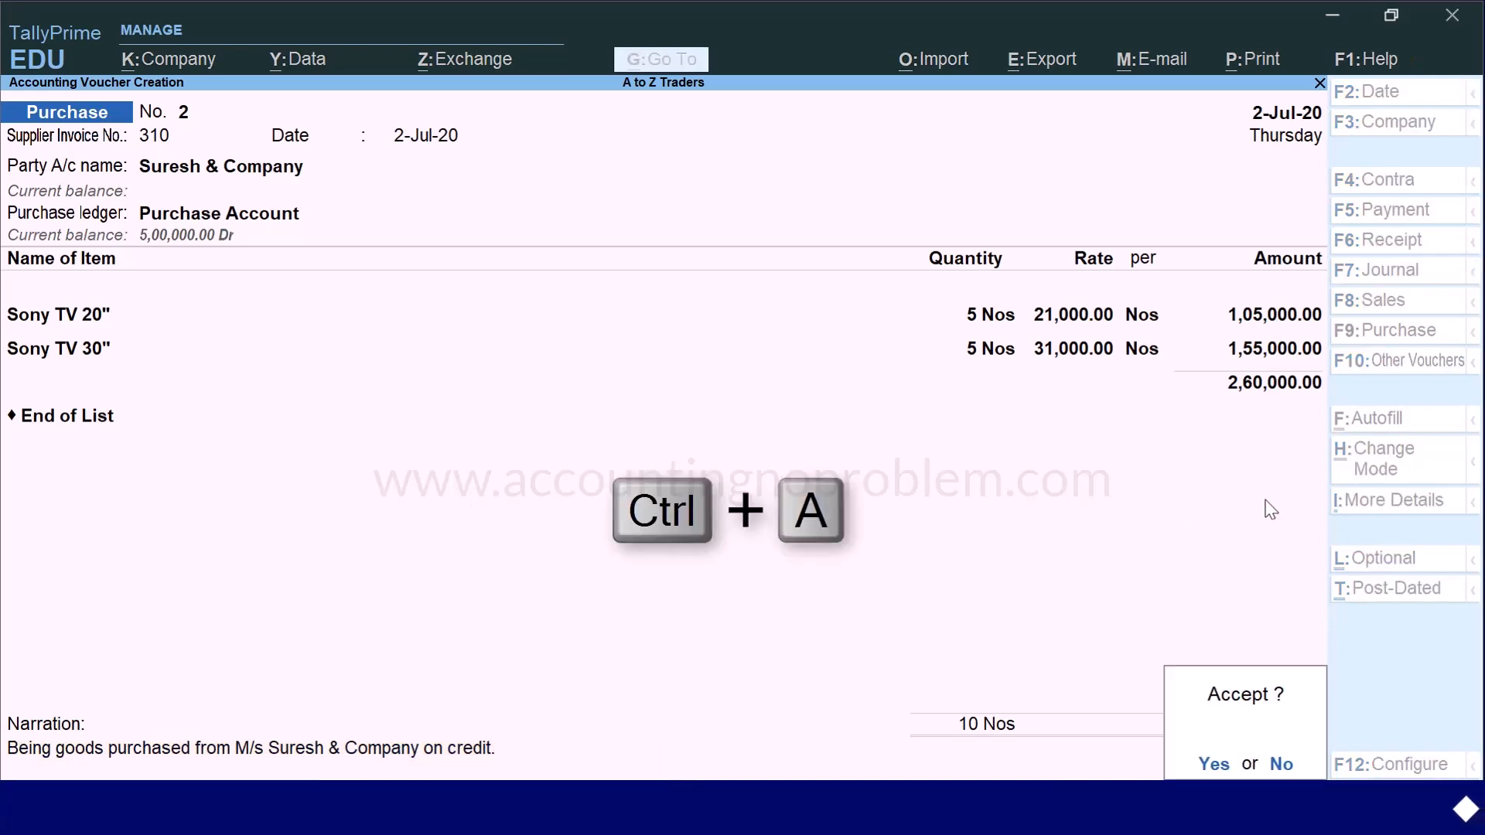
key("y")
key("Escape")
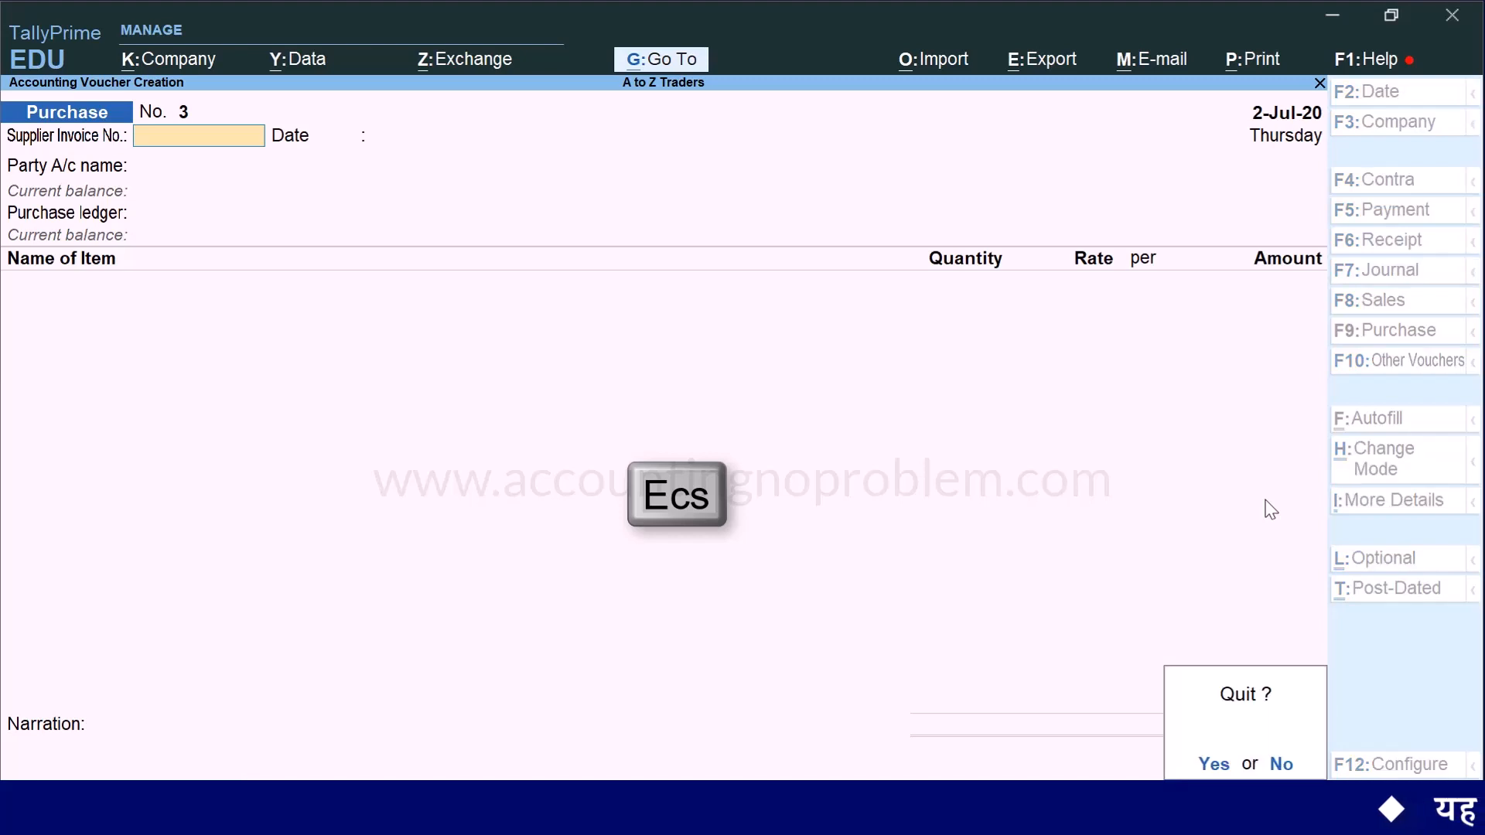
key("y")
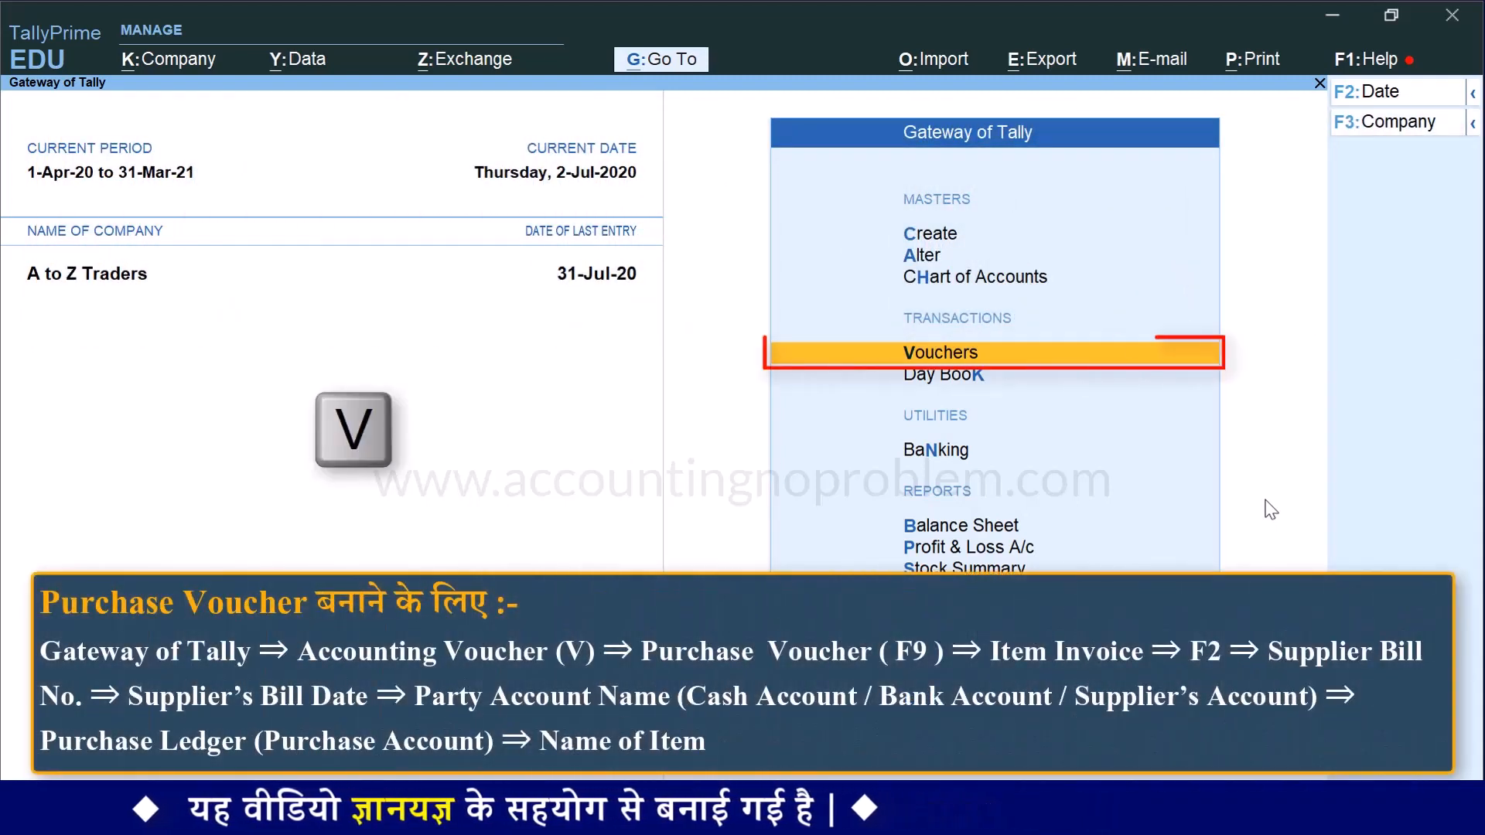
Open a new purchase voucher dated 31.7 and enter supplier invoice number 410 dated 31-Jul-20
key("v")
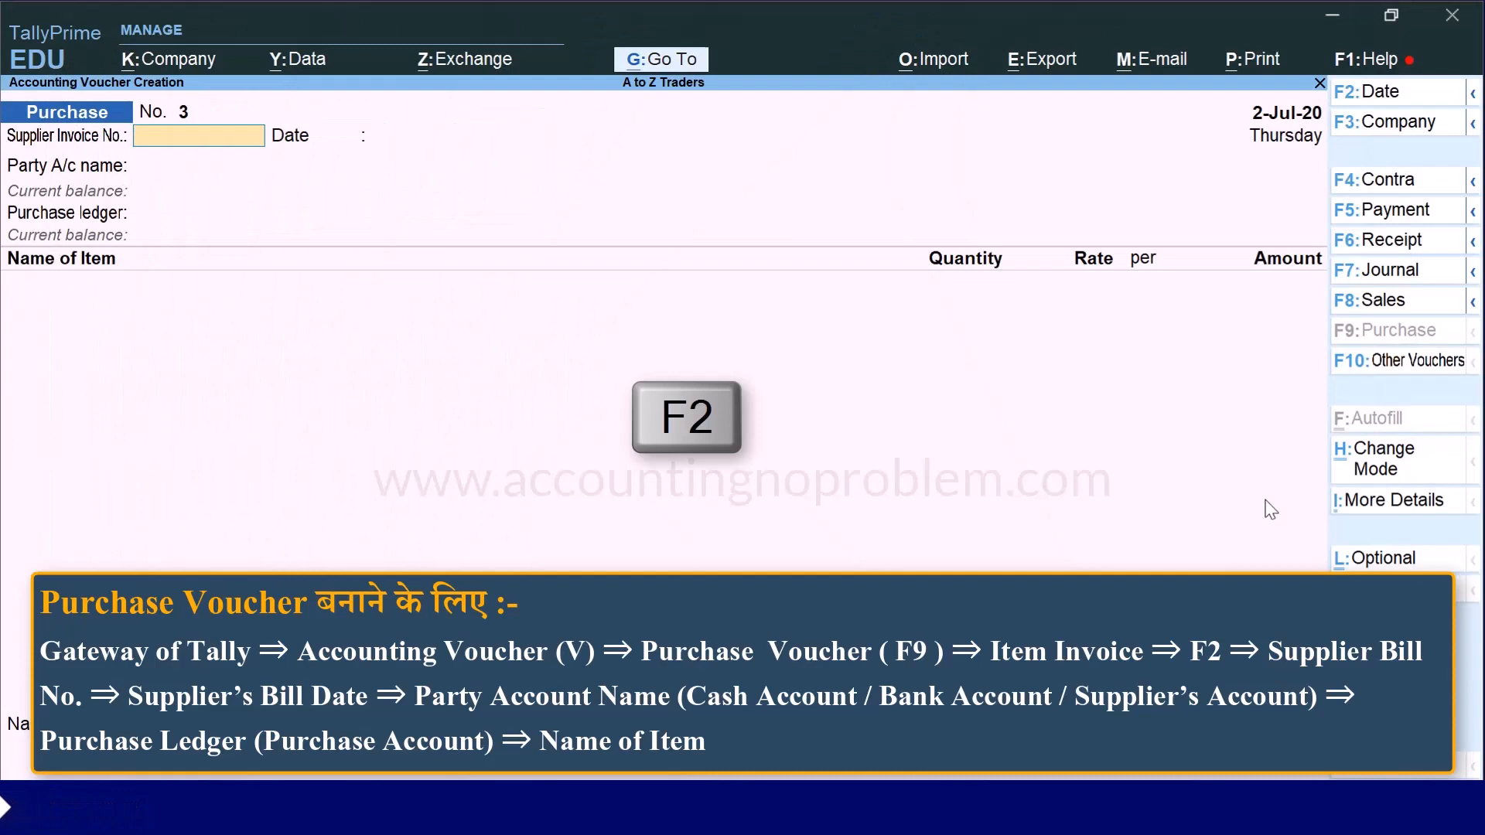
key("F2")
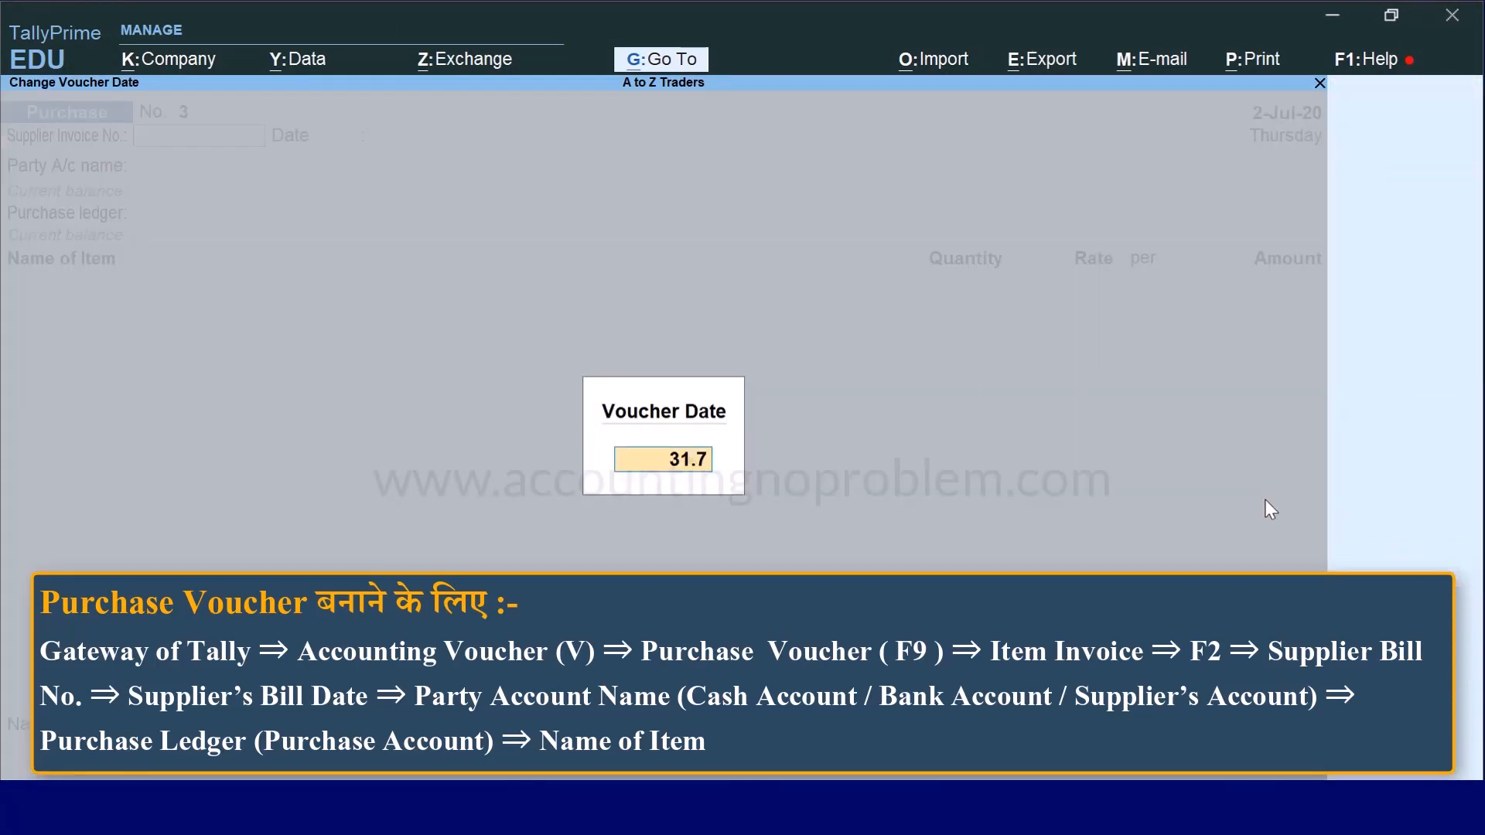
key("Return")
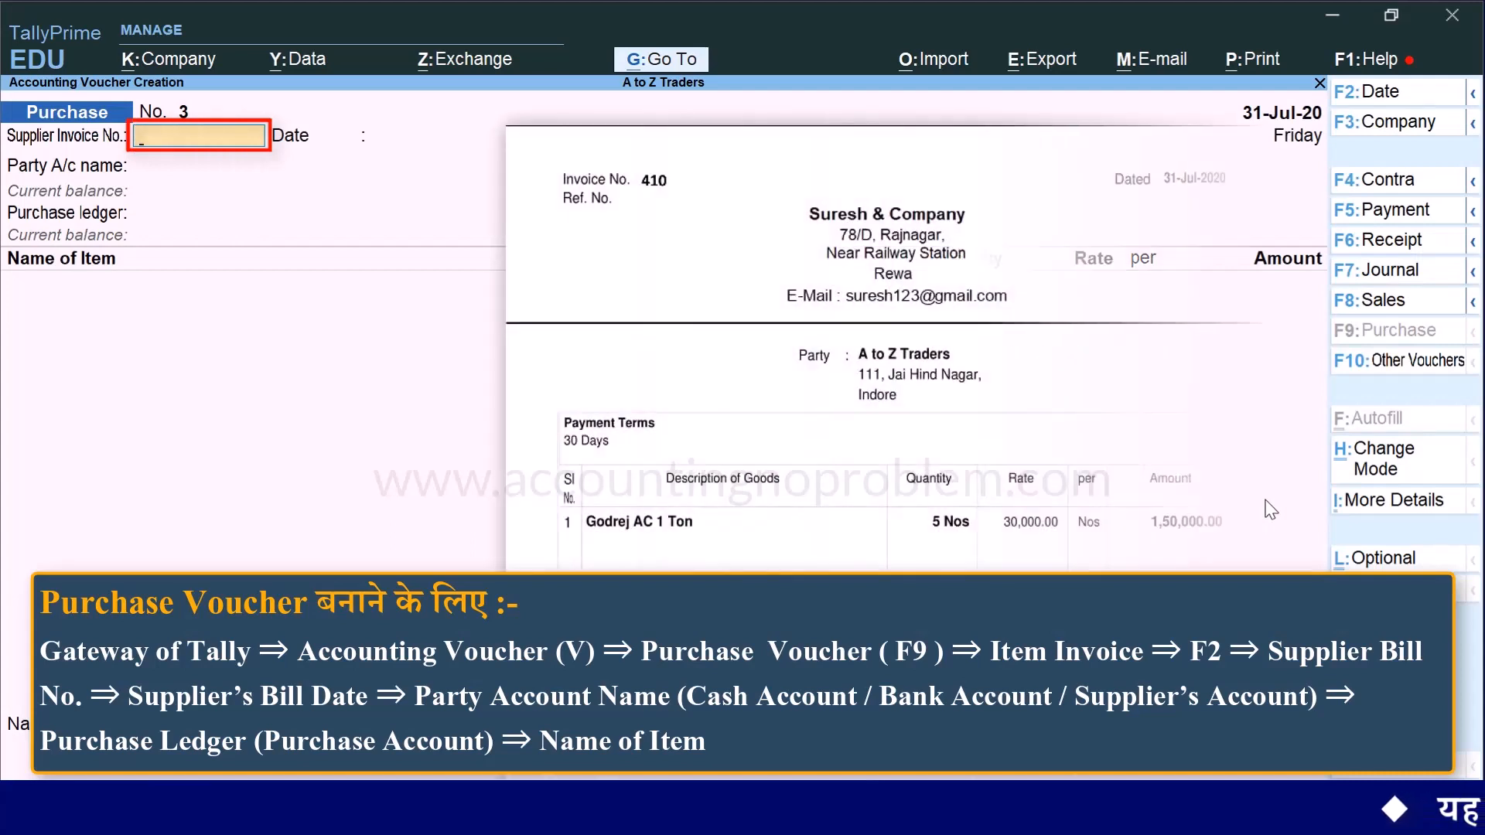
type("410")
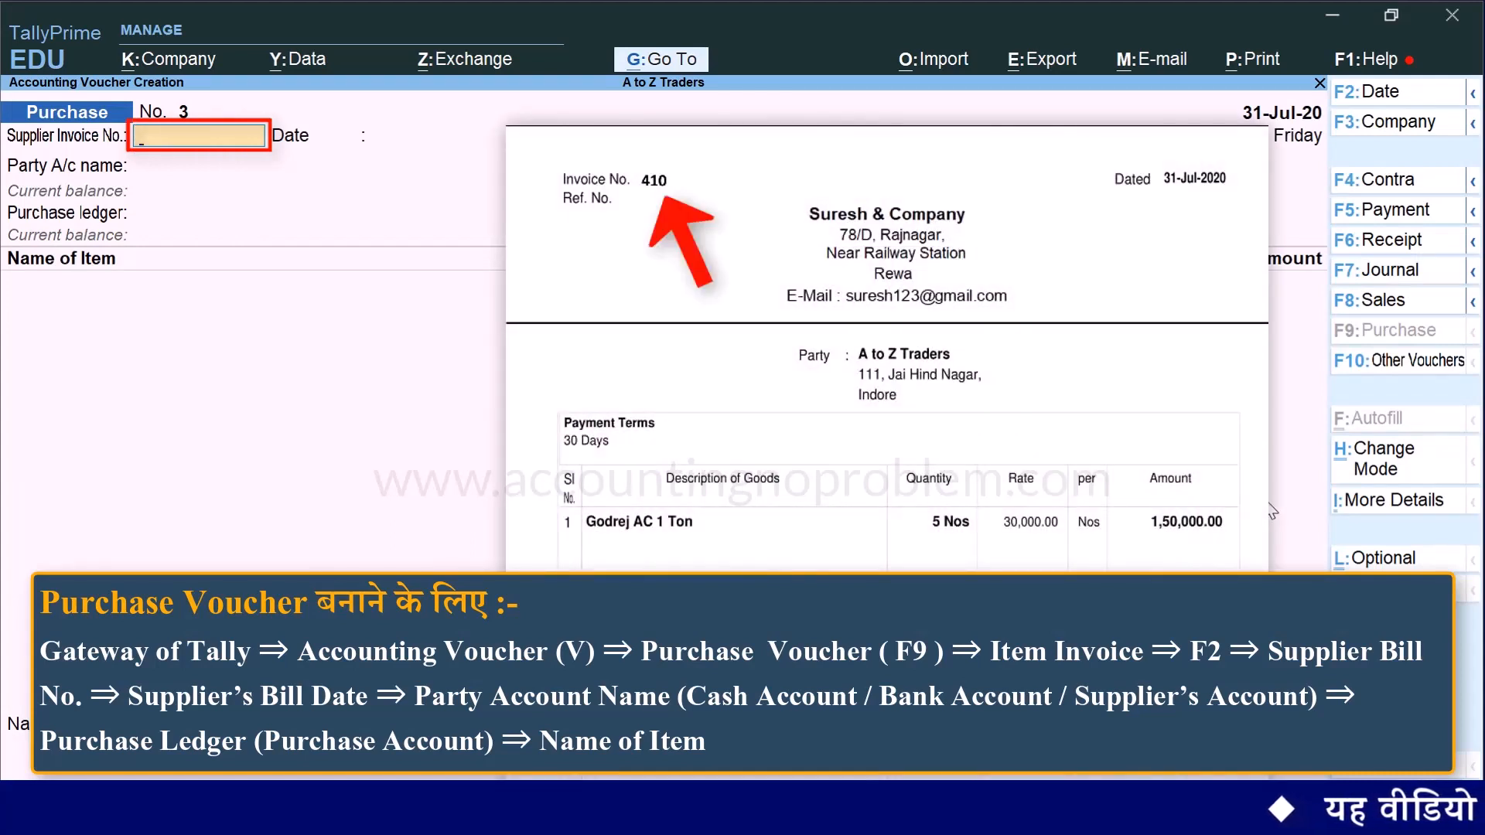
key("Return")
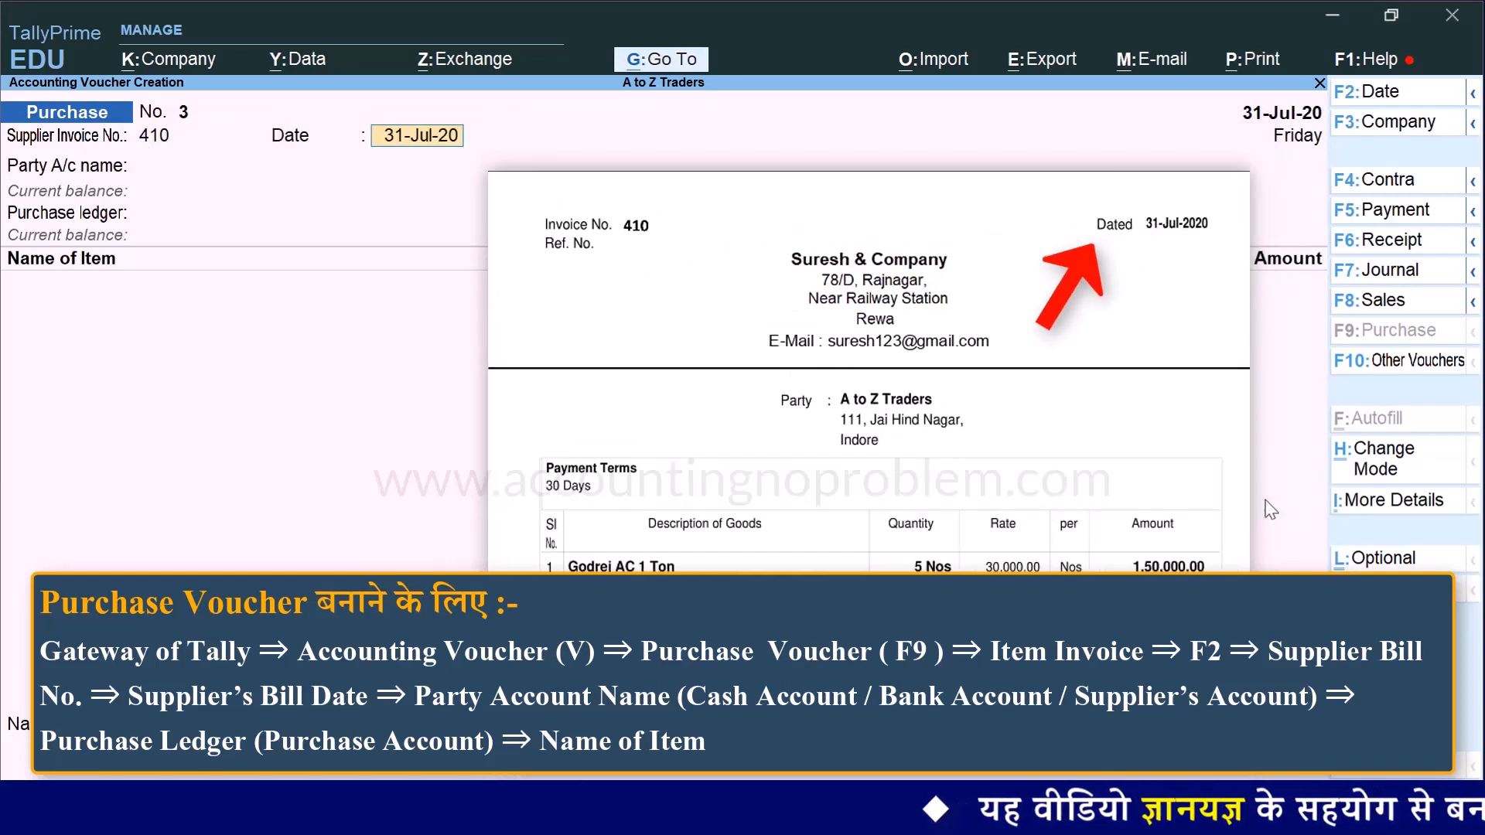
key("Return")
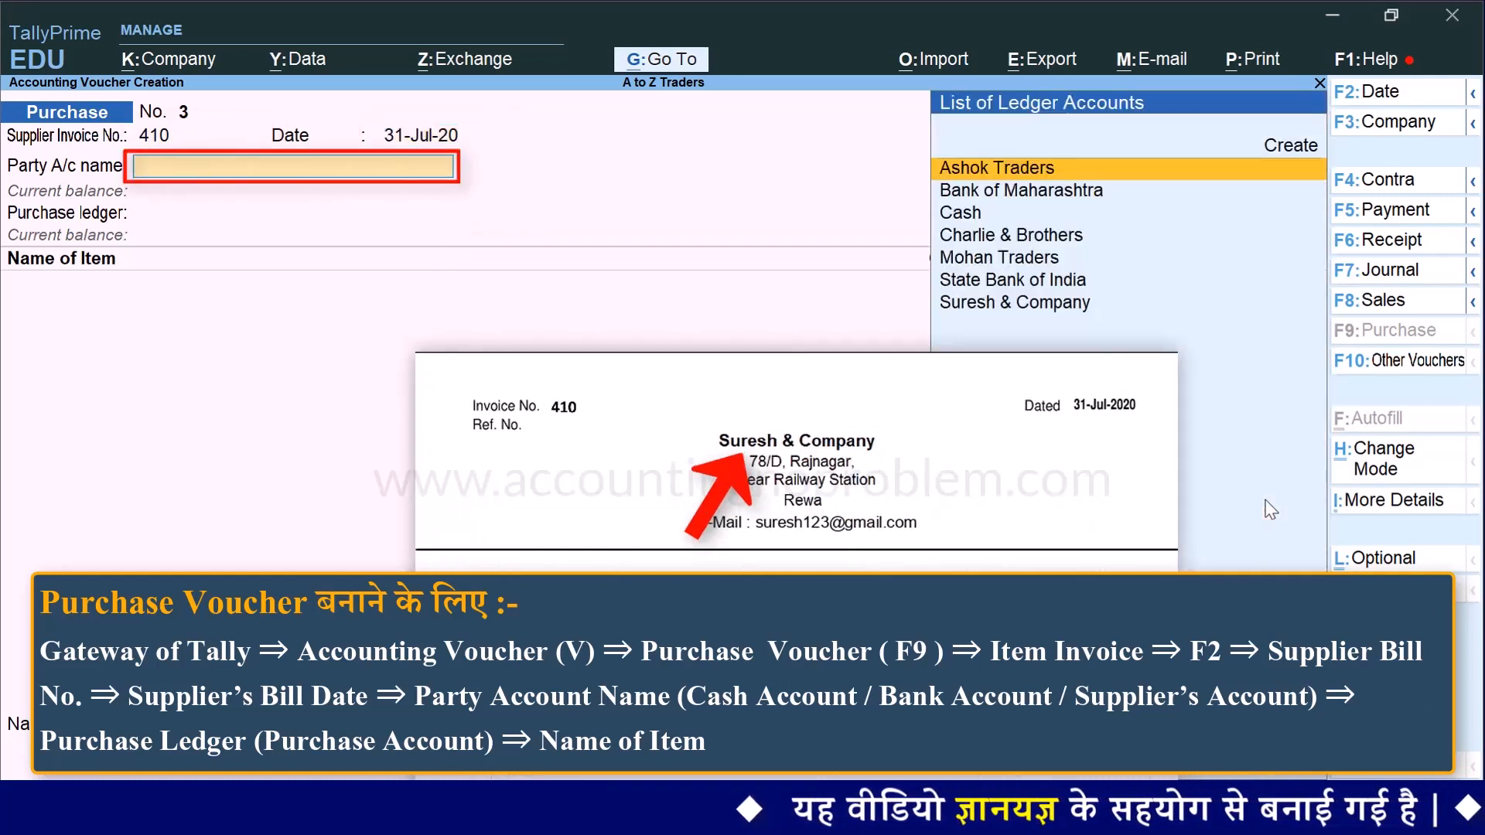
Choose Suresh & Company as the party account, leave the receipt details blank and accept the existing party details
type("S")
key("Down")
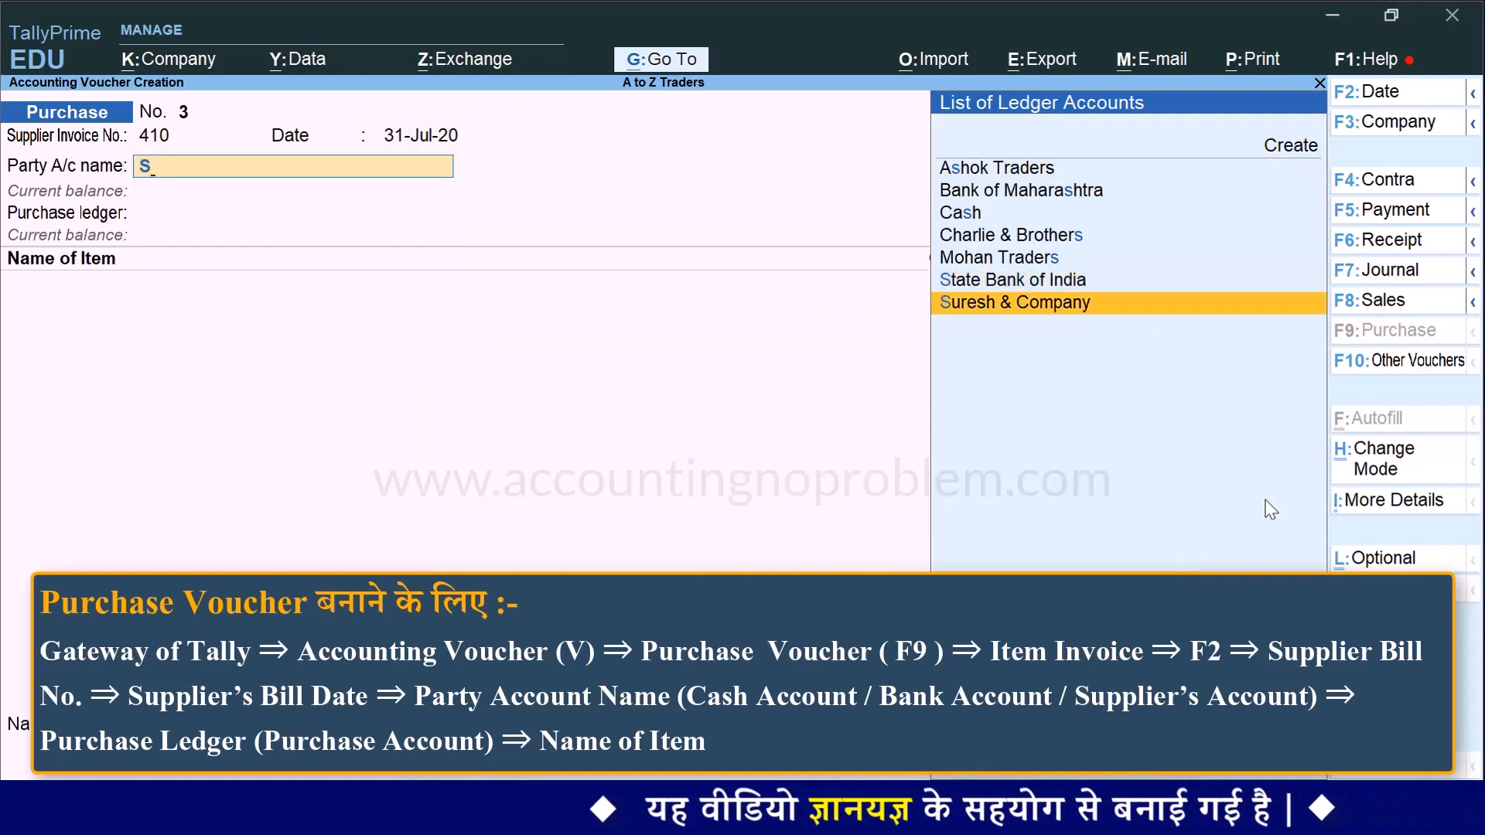
key("Return")
key("Return")
key("Return")
key("Return")
key("Return")
key("Return")
key("Return")
key("Return")
key("Return")
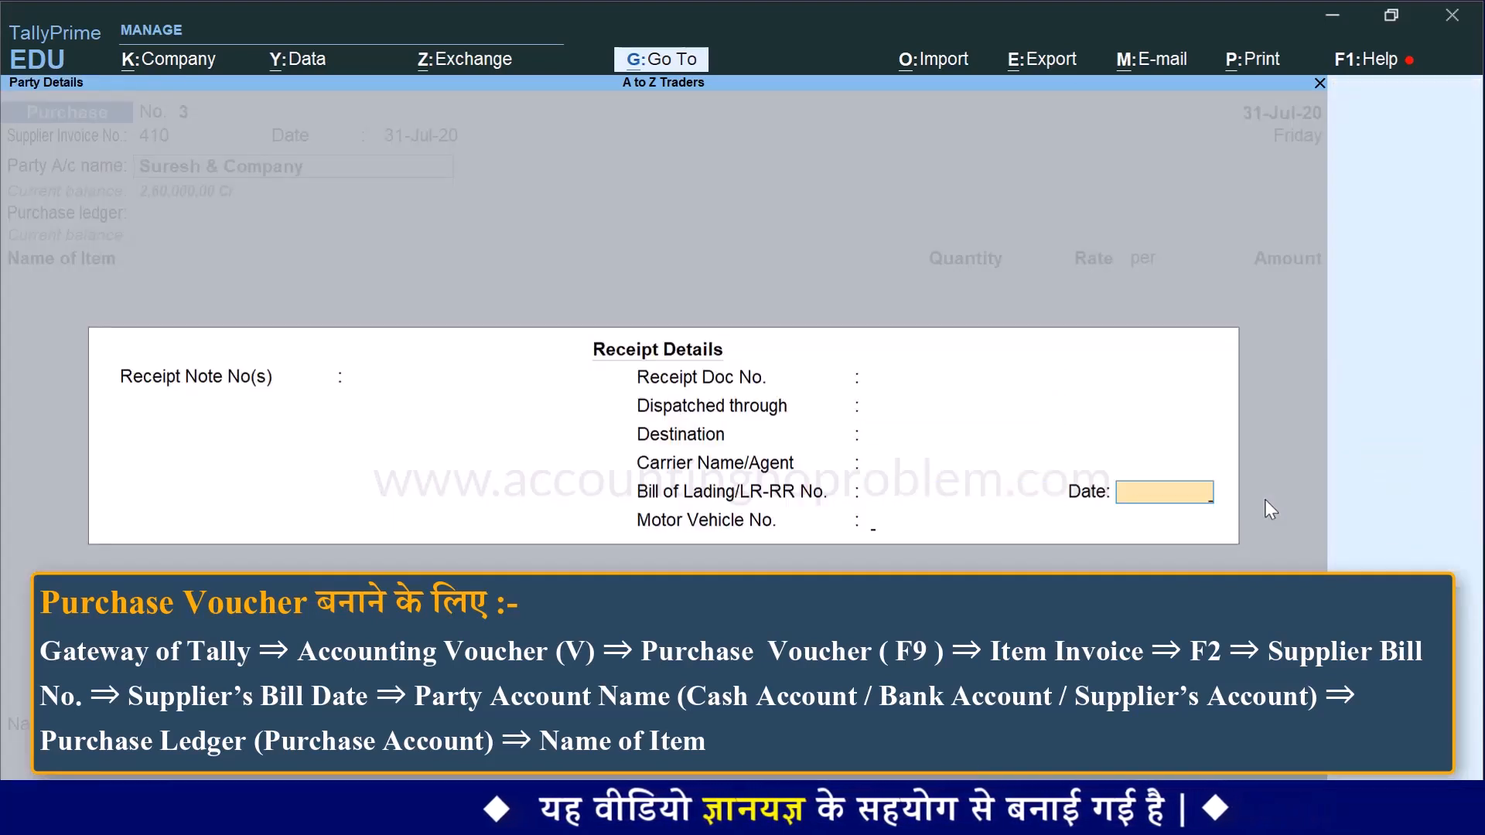
key("Return")
key("Return")
key("Return")
key("Return")
key("Return")
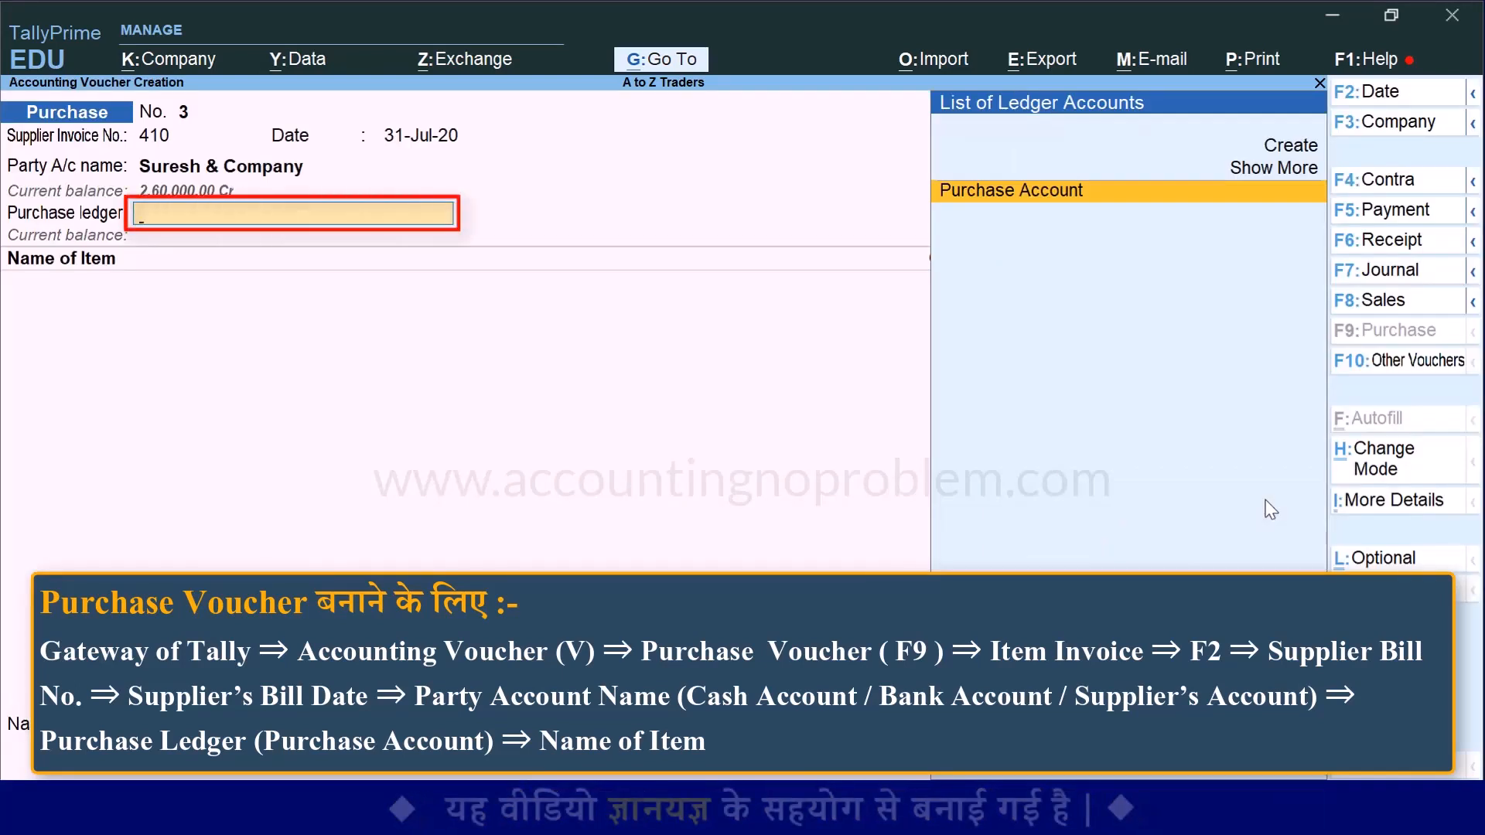
Select Purchase Account as the purchase ledger and start a new stock item named Godrej AC 1 Ton without an alias
key("Return")
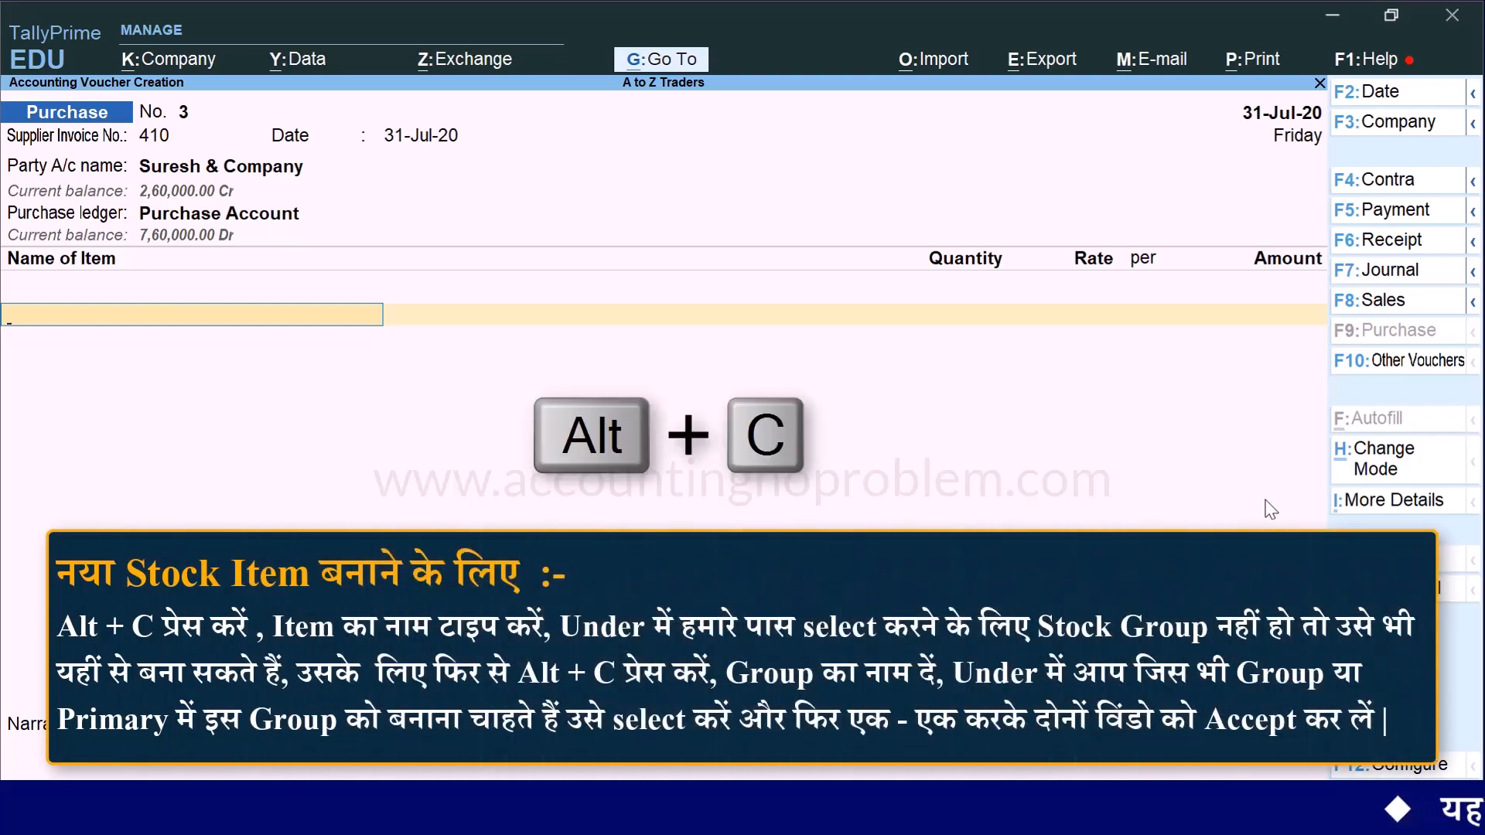
key("alt+c")
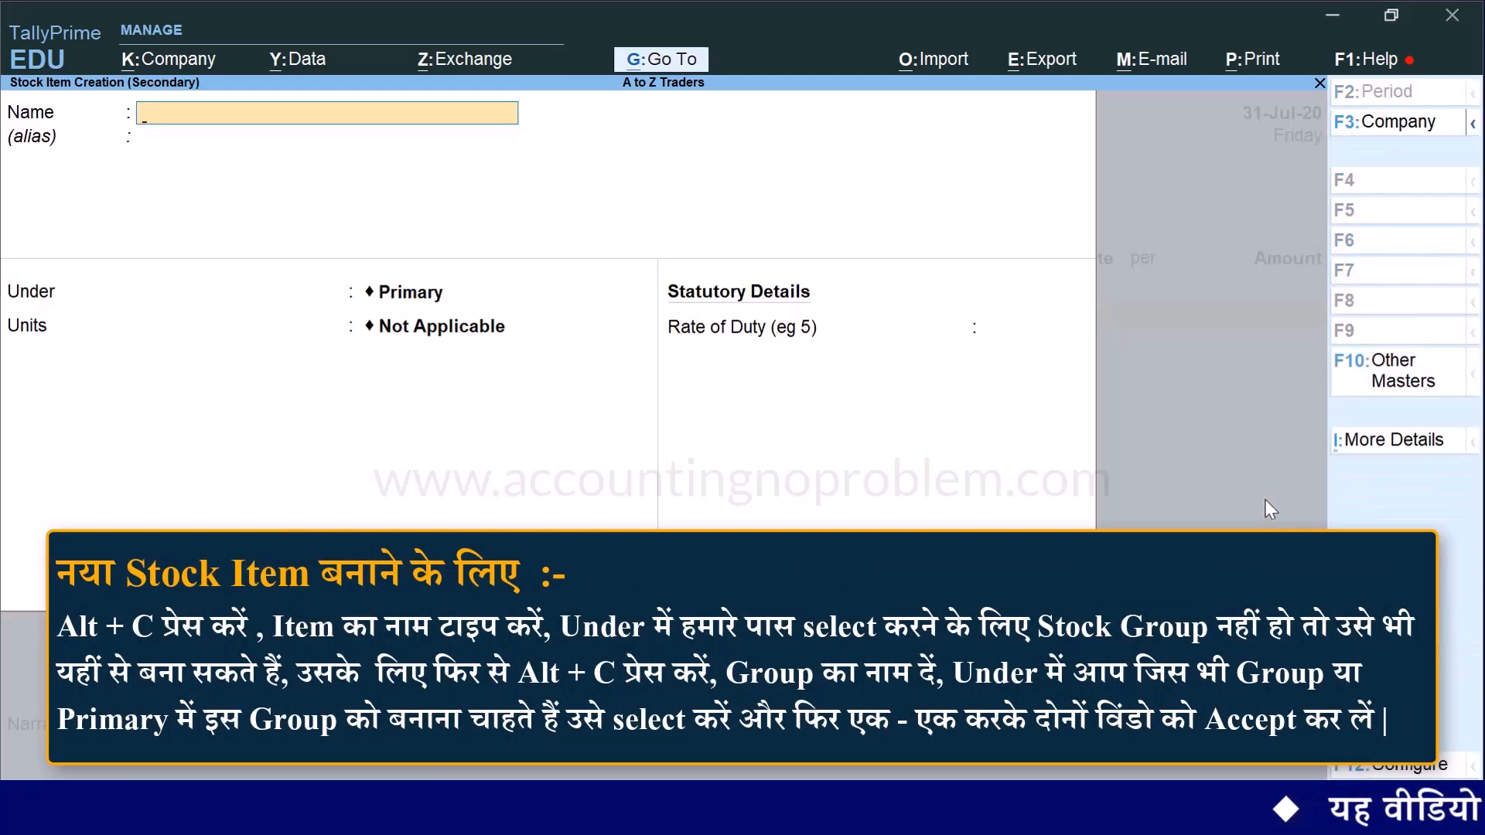
type("Godrej AC 1 Ton")
key("Return")
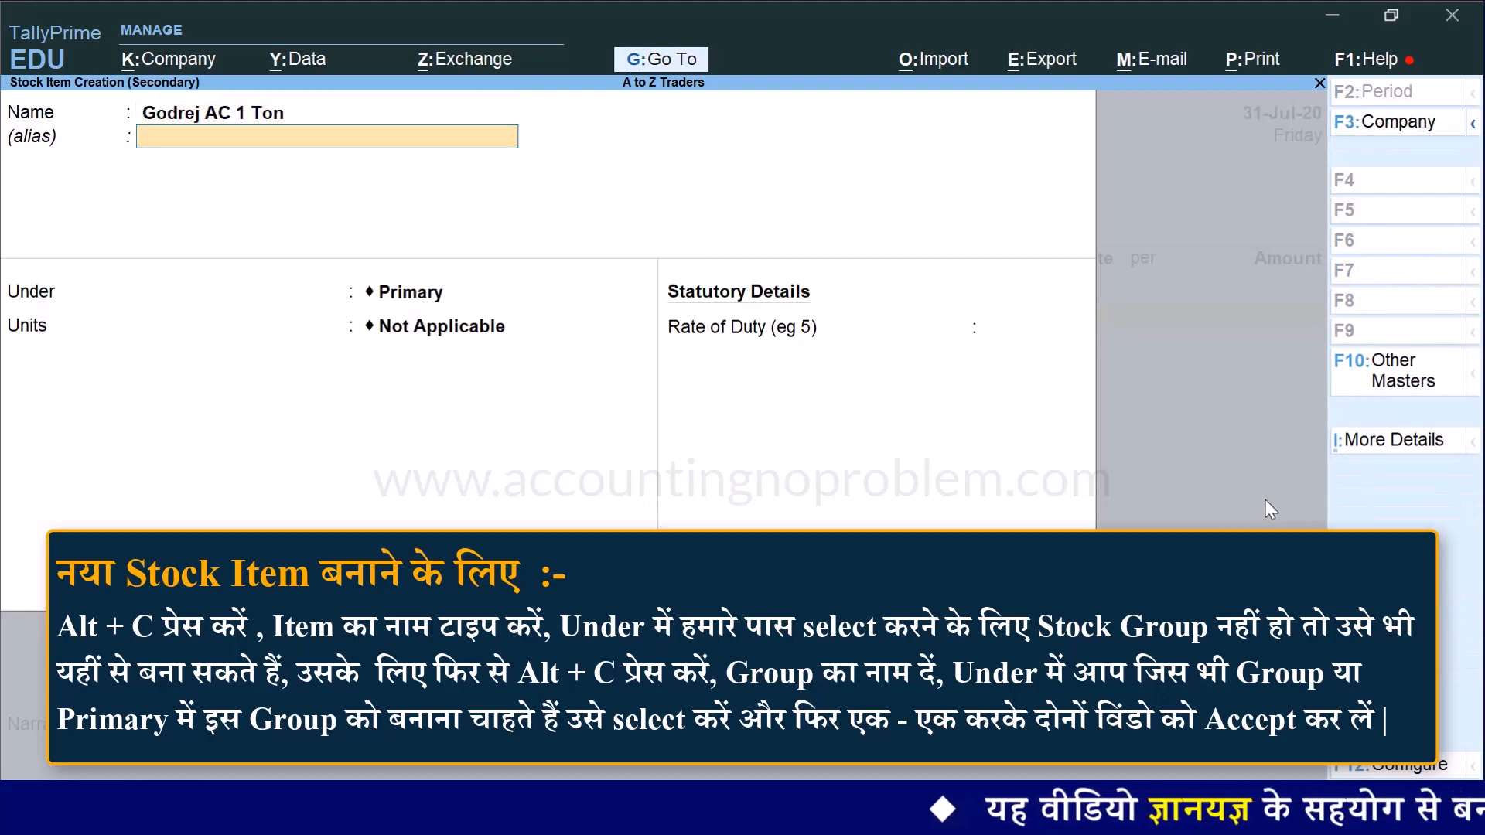
key("Return")
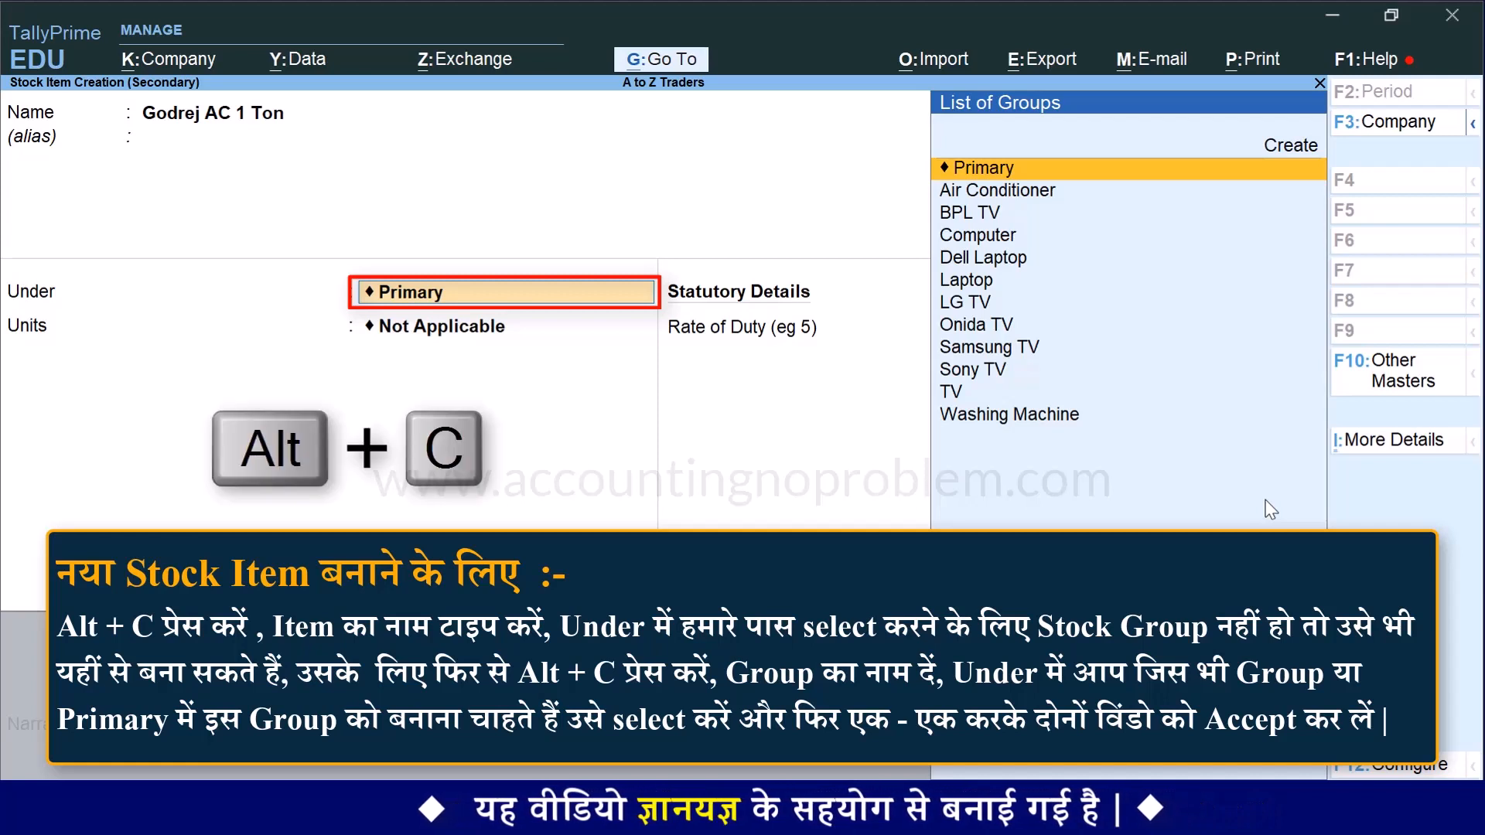
Create a stock group named Godrej AC under Air Conditioner, with item quantities added, for the new stock item
key("alt+c")
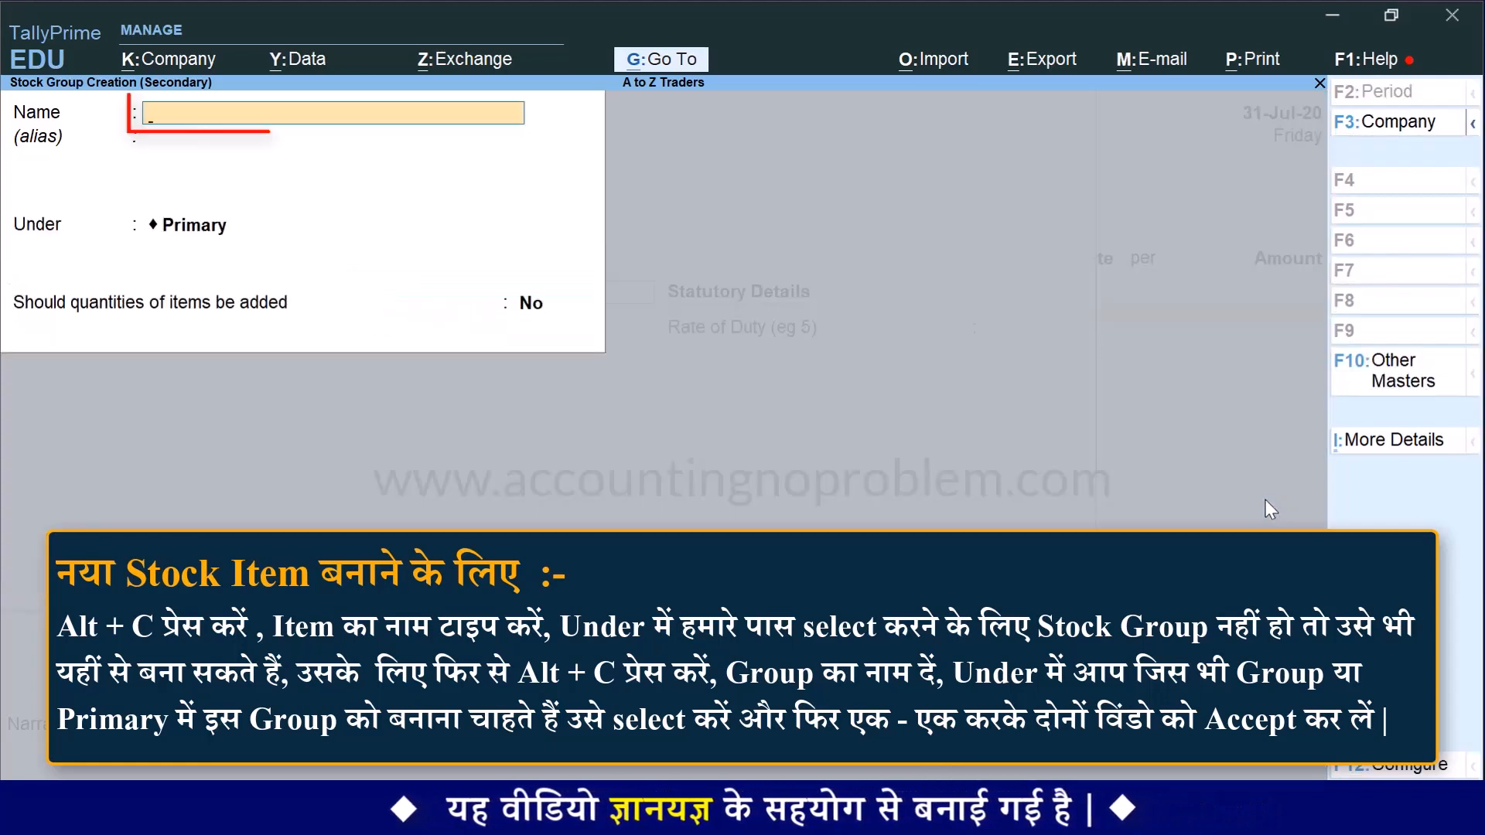
type("Godrej AC")
key("Return")
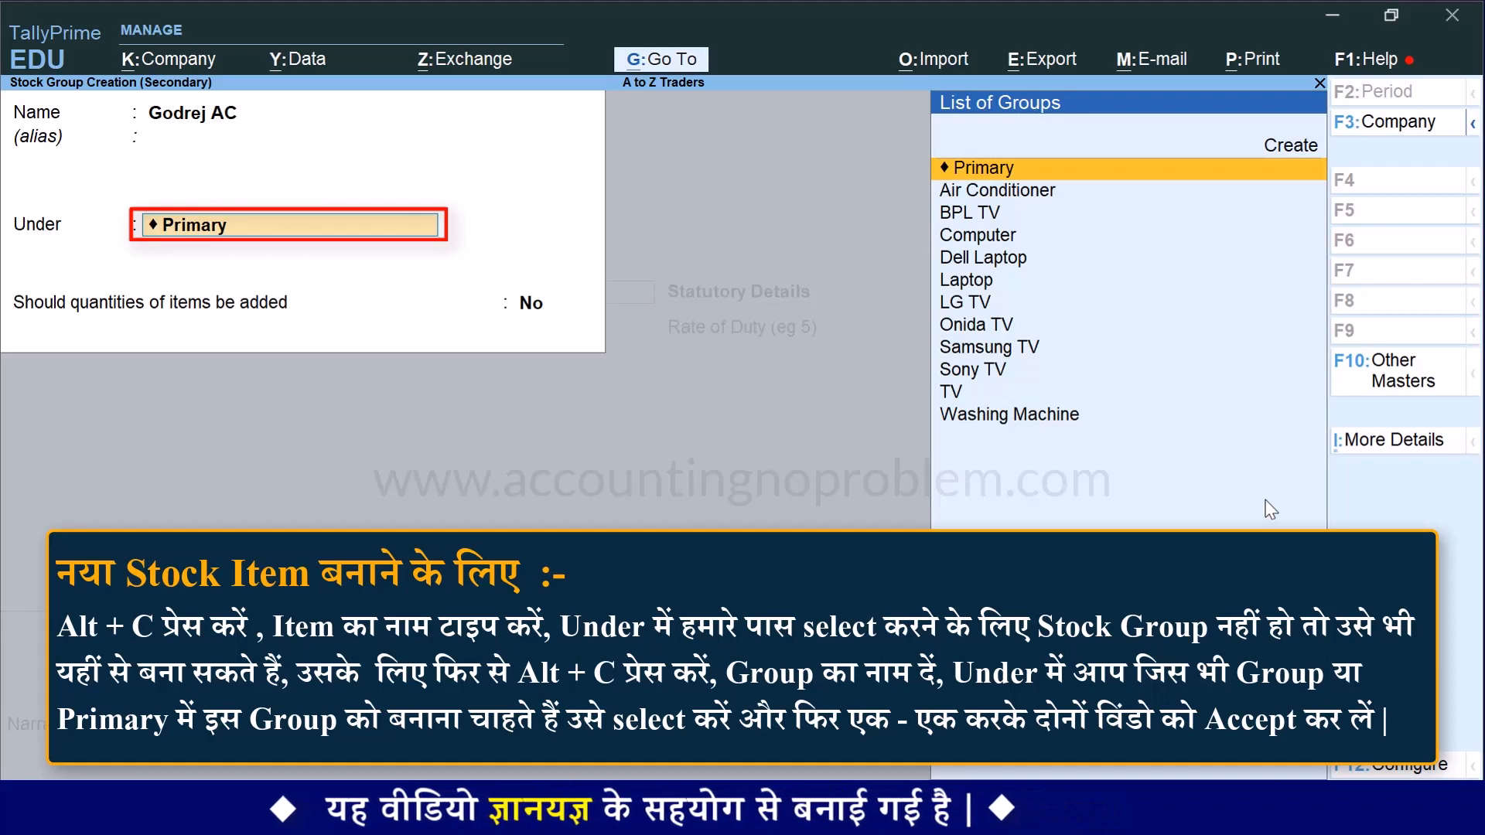
key("Down")
key("Return")
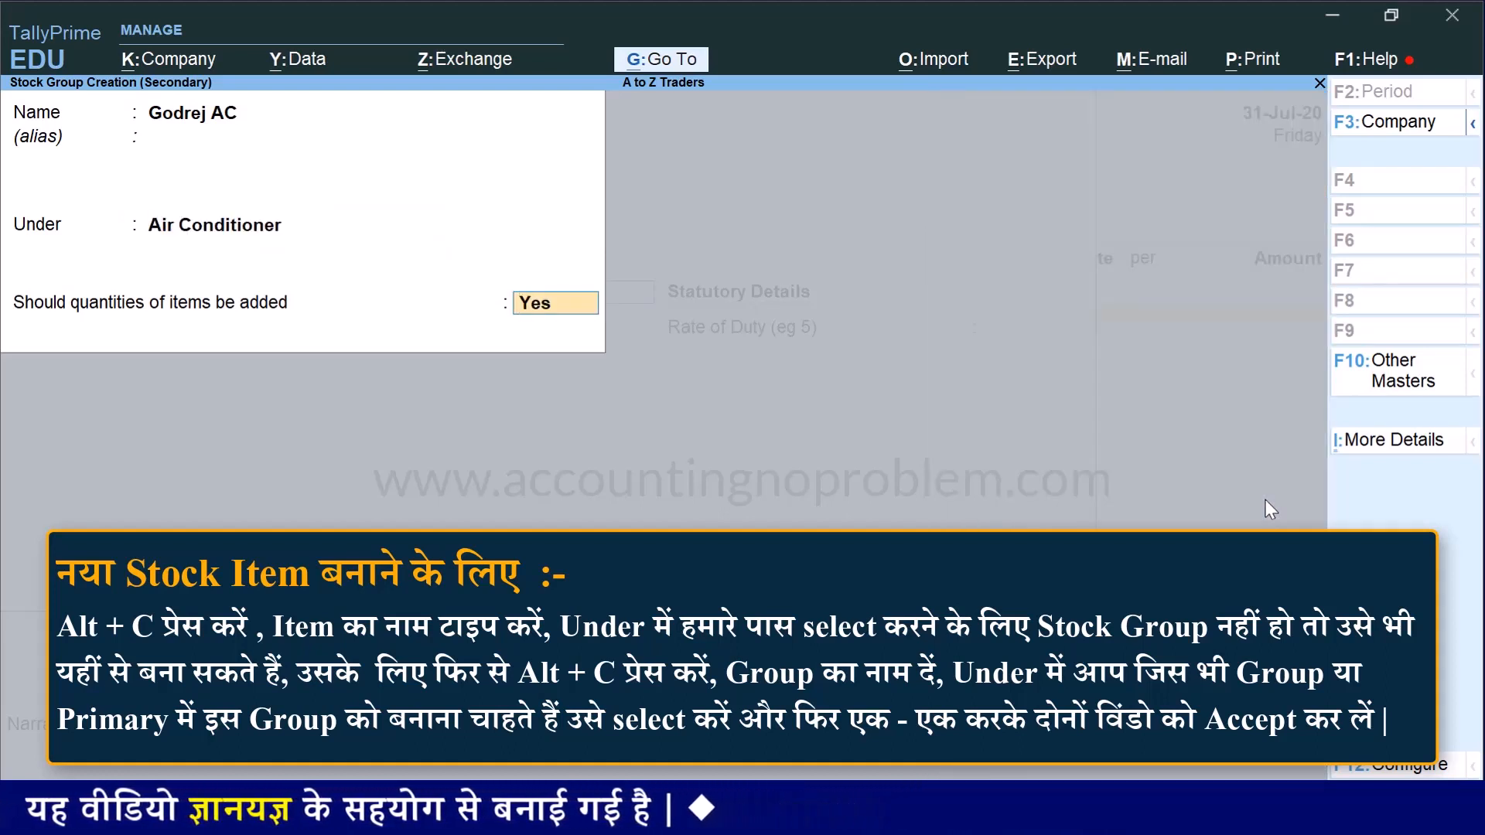
key("Return")
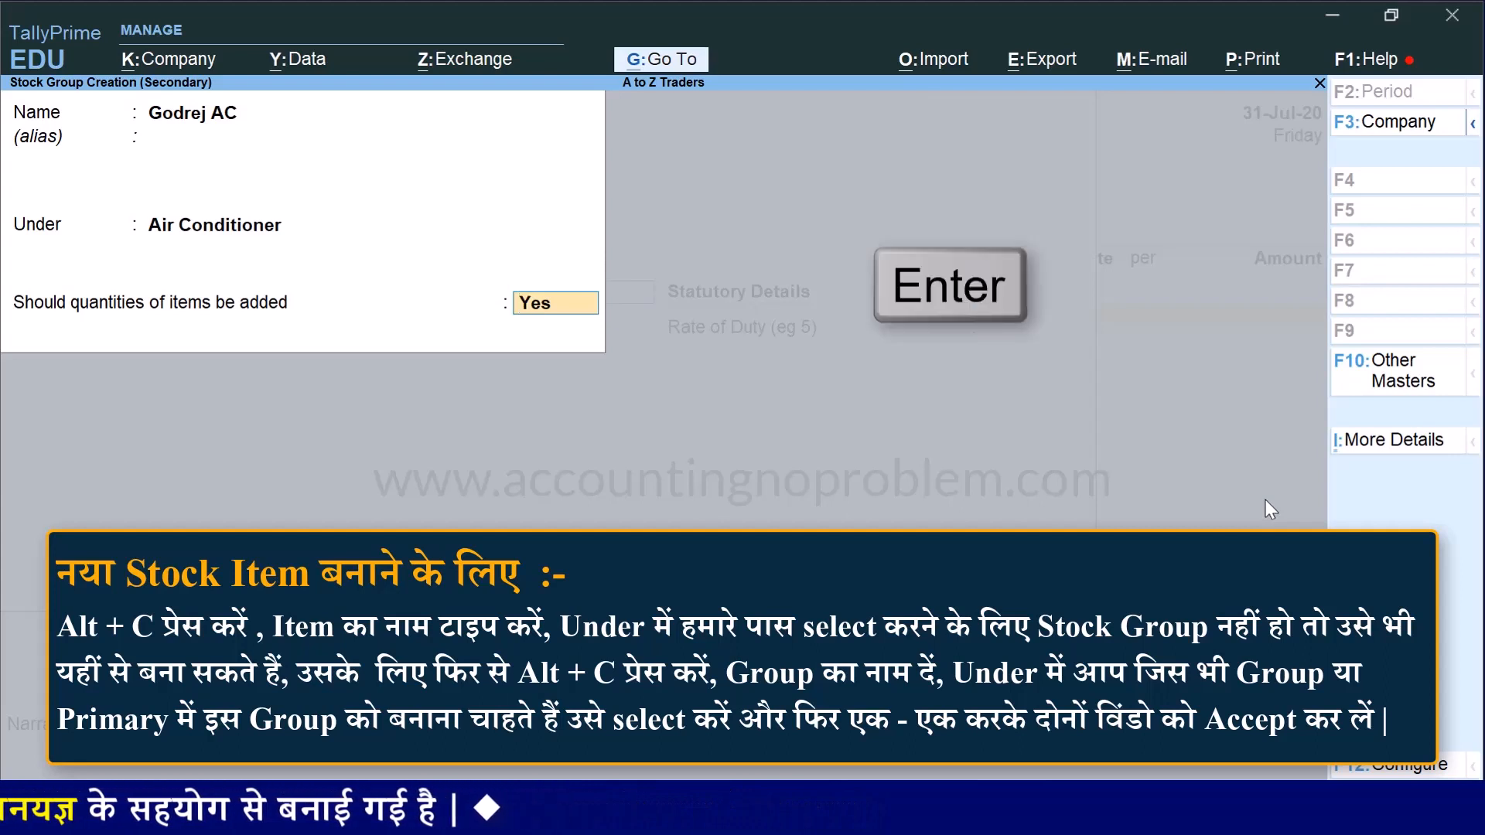
key("Return")
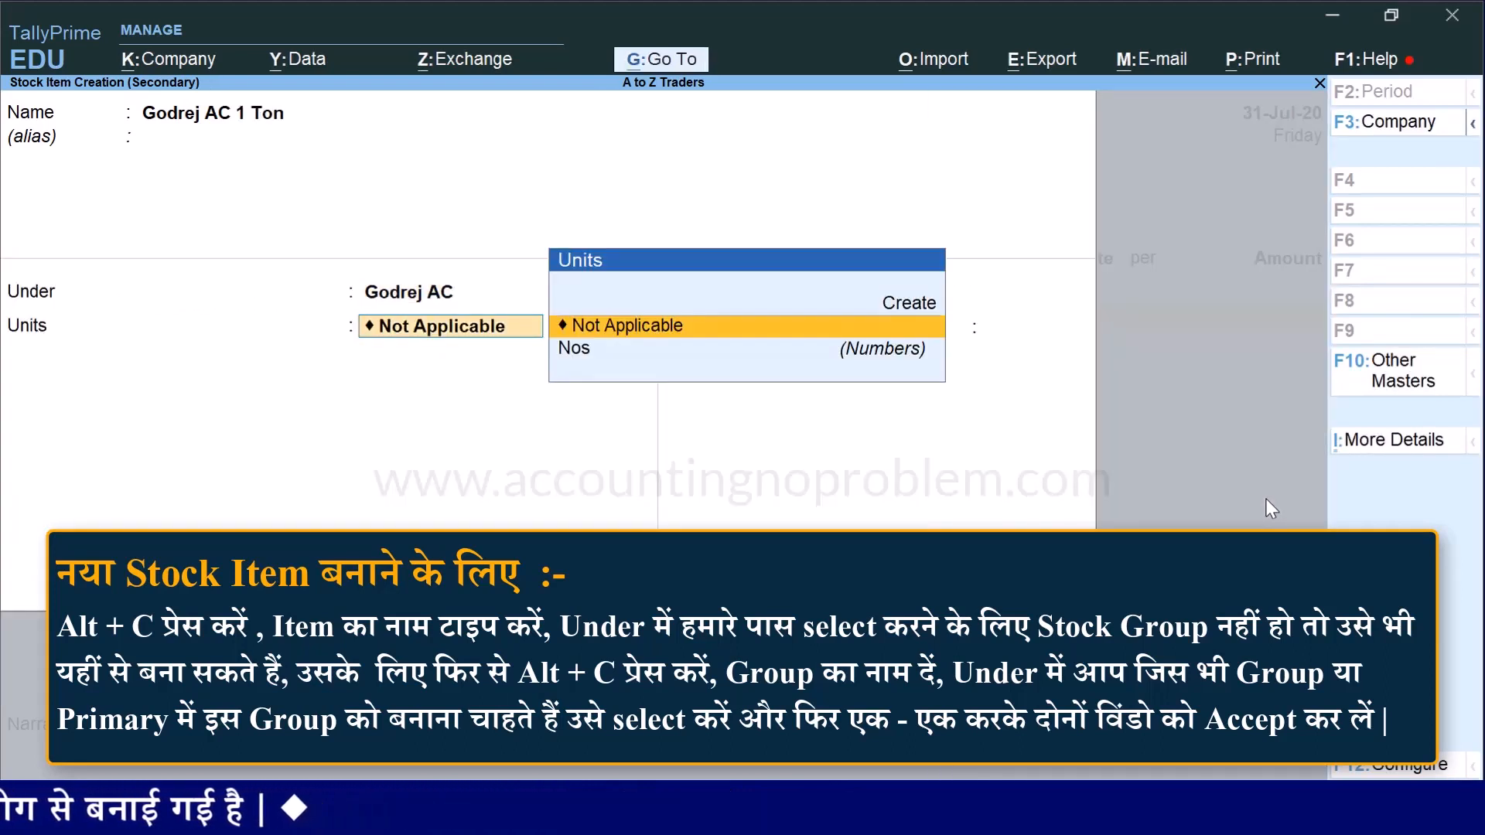
Set the stock item's unit to Nos, leave the rate of duty blank and save the item
key("Down")
key("Return")
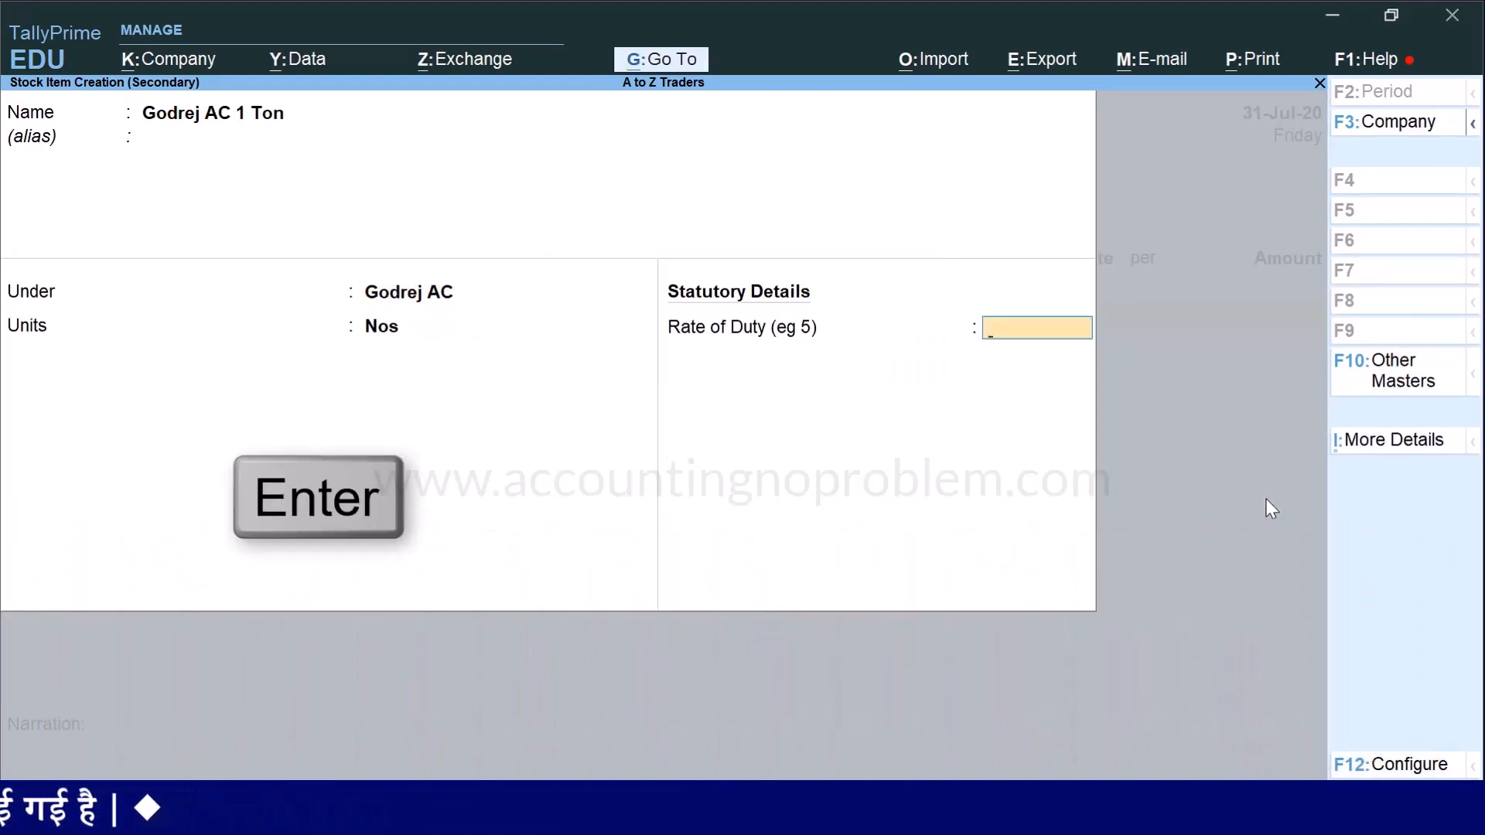
key("Return")
key("Return")
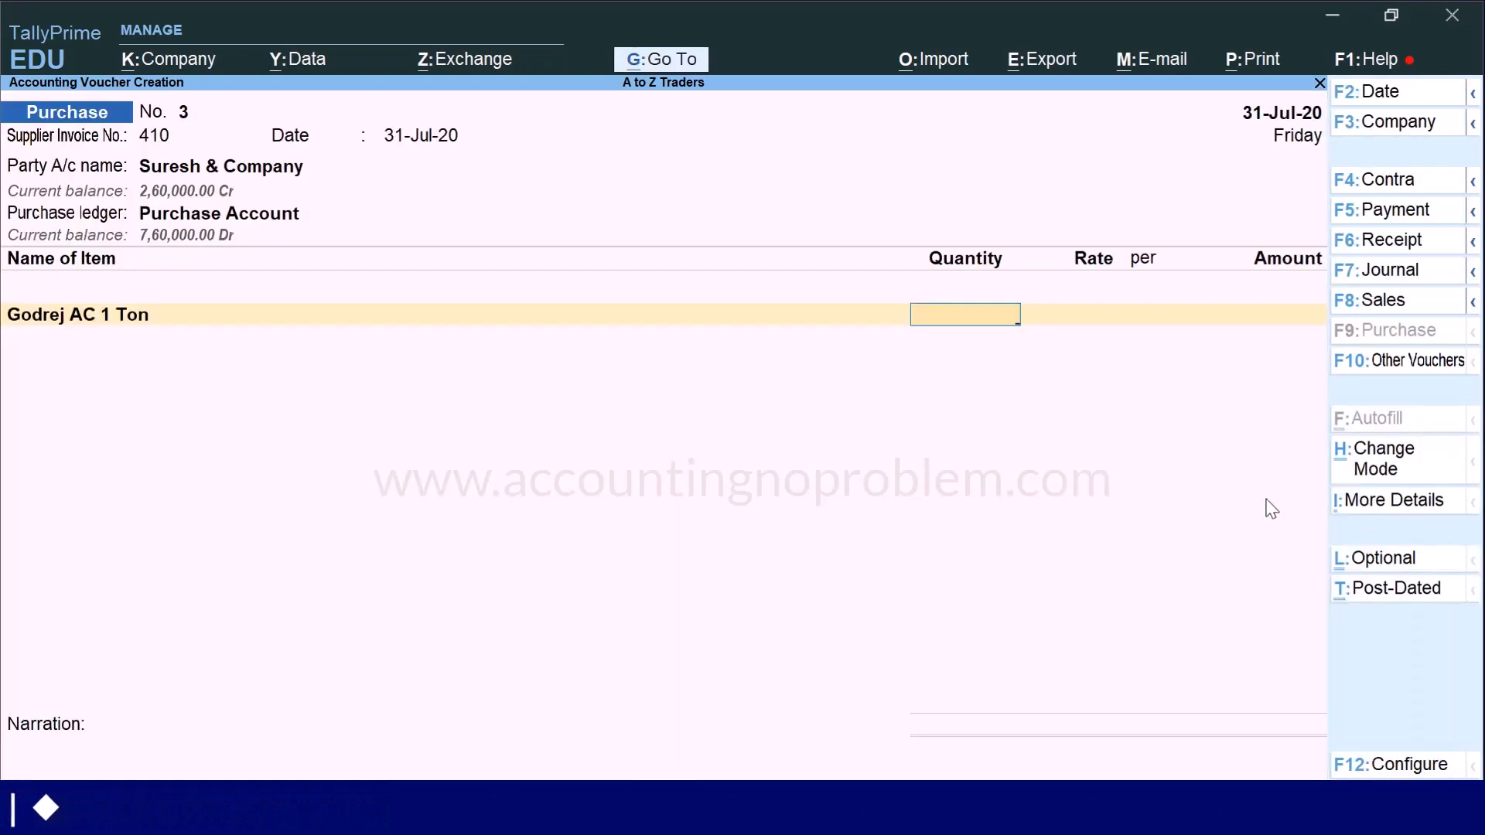
Enter a quantity of 5 Nos at a rate of 30,000 for Godrej AC 1 Ton and end the item list
type("5")
key("Return")
type("30000")
key("Return")
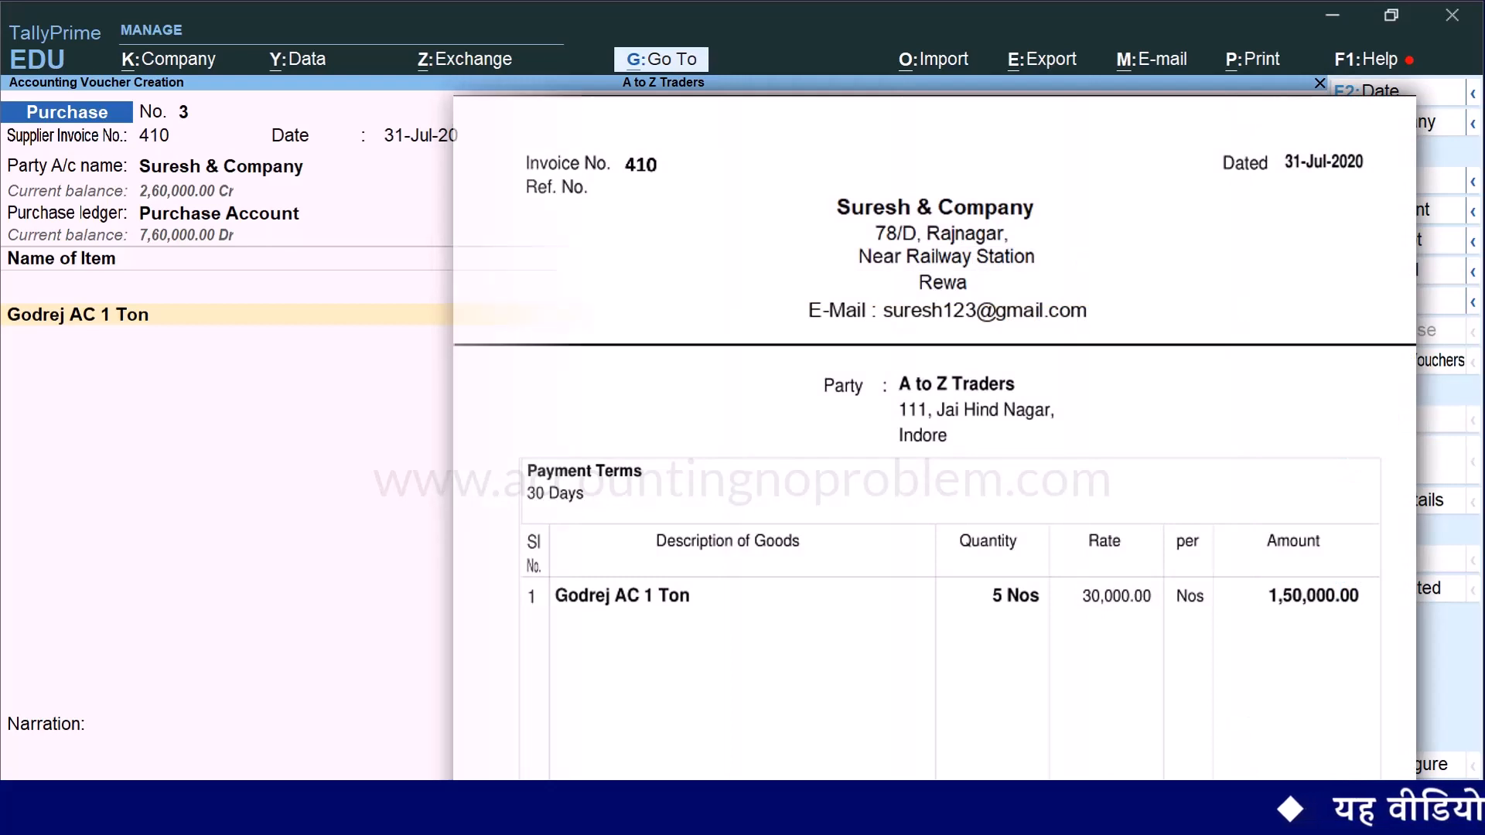
key("Return")
key("Return")
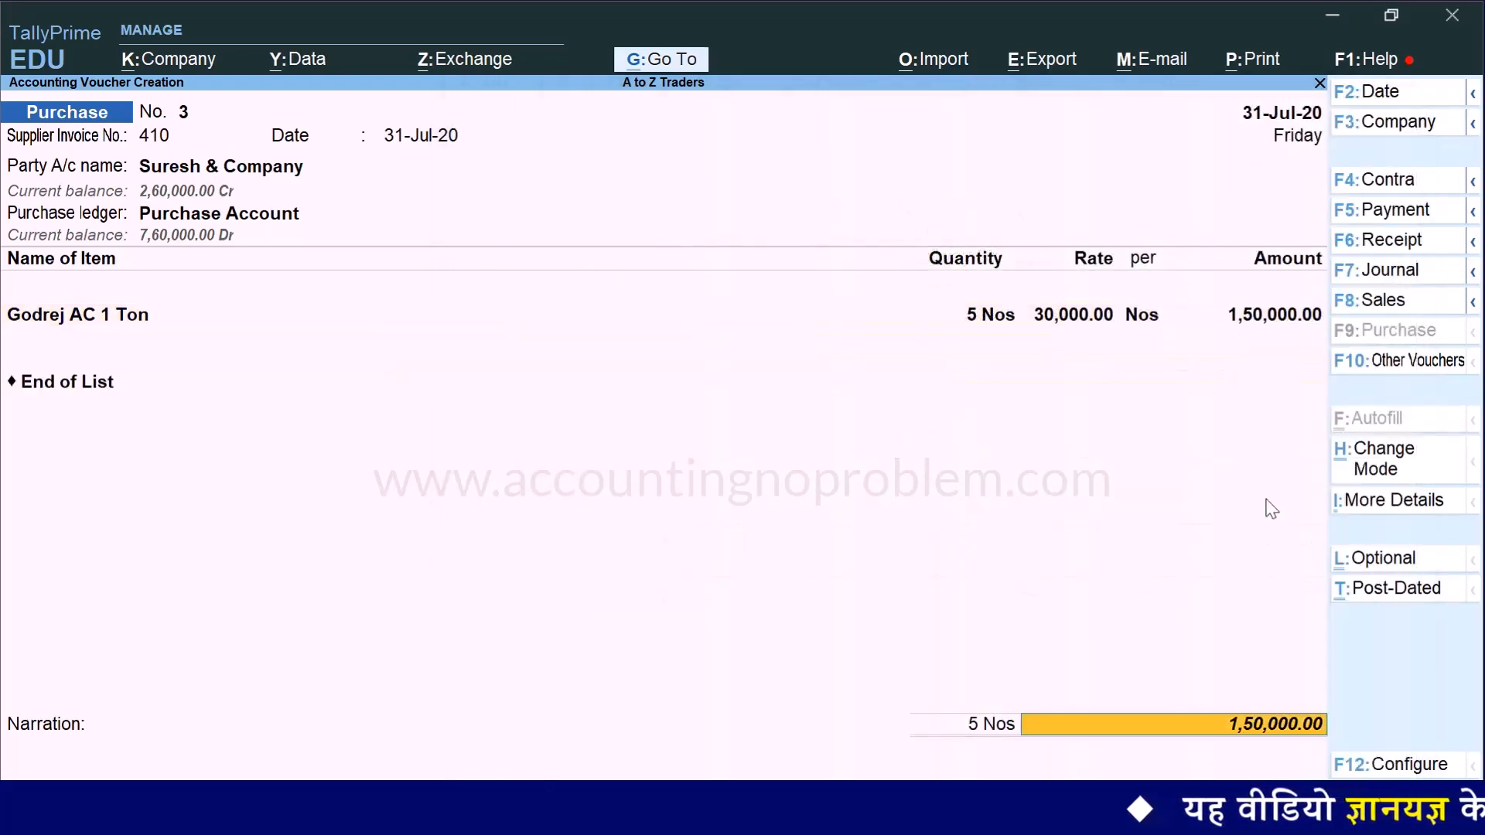
Enter the narration "Being goods purchased from Suresh & Company on credit." and save the purchase voucher
key("Return")
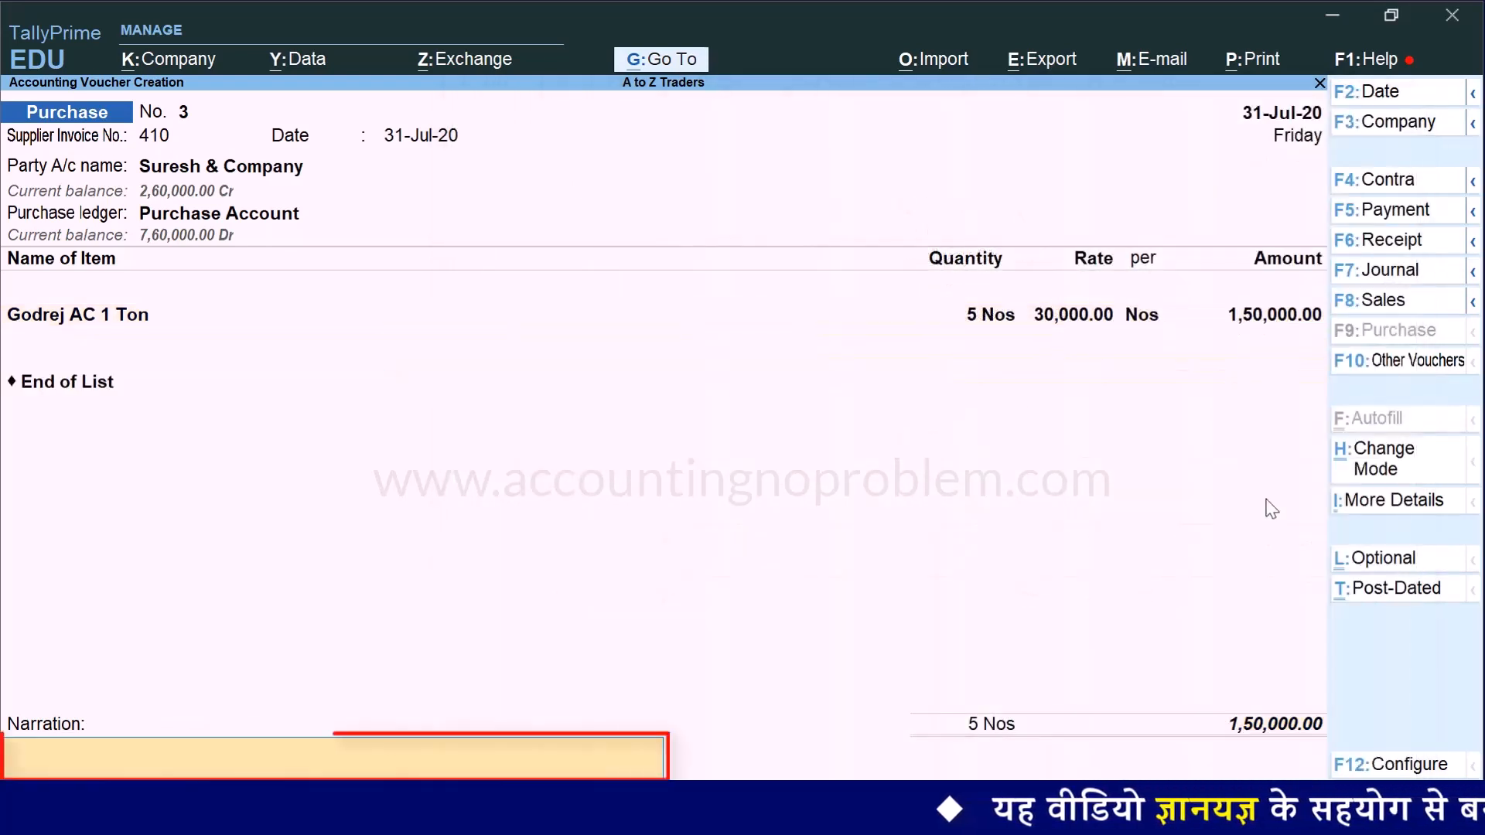
type("Being goods purchased from Suresh & Company on credit.")
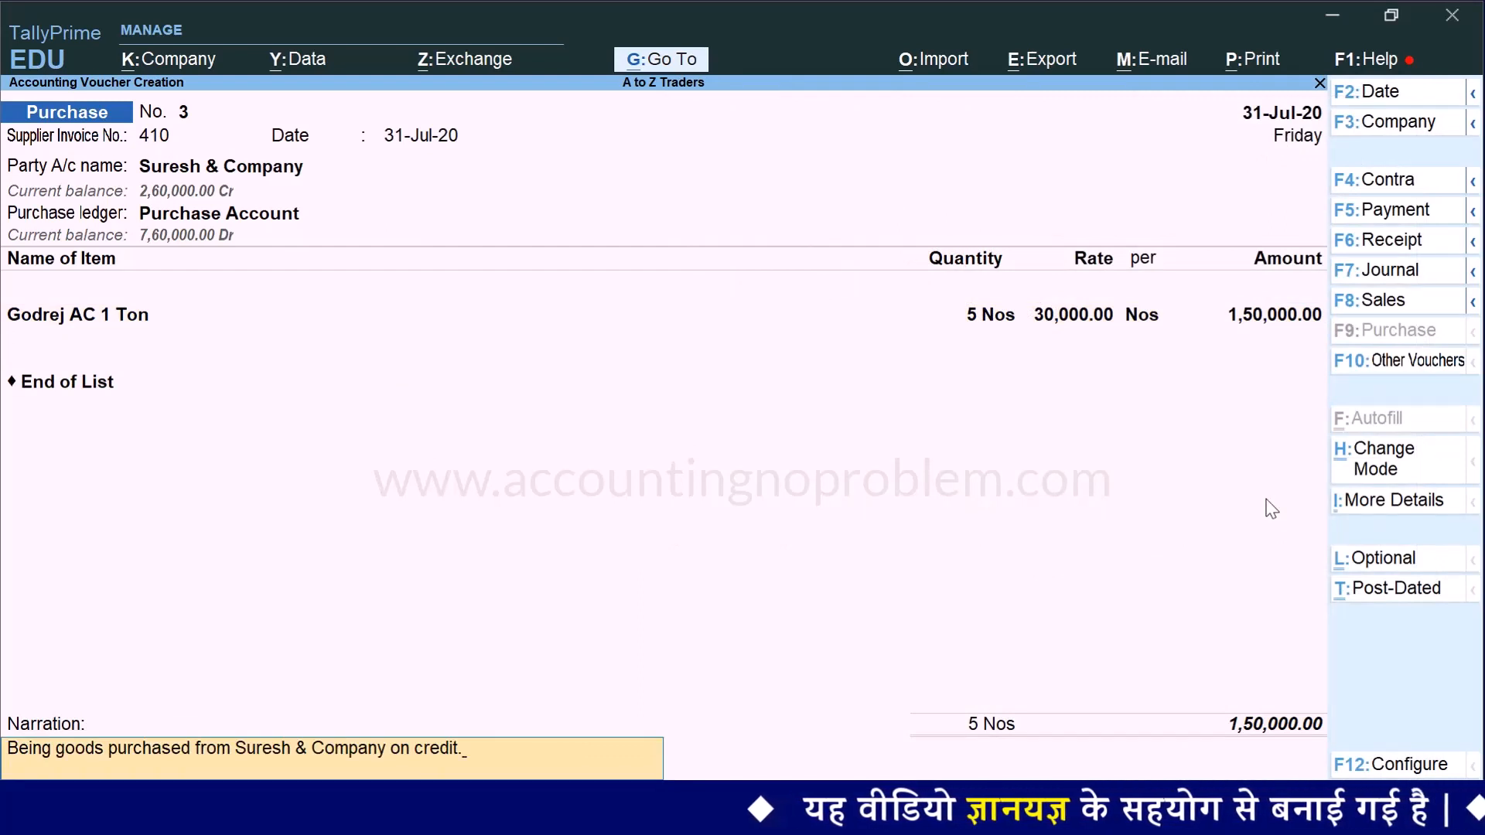
key("Return")
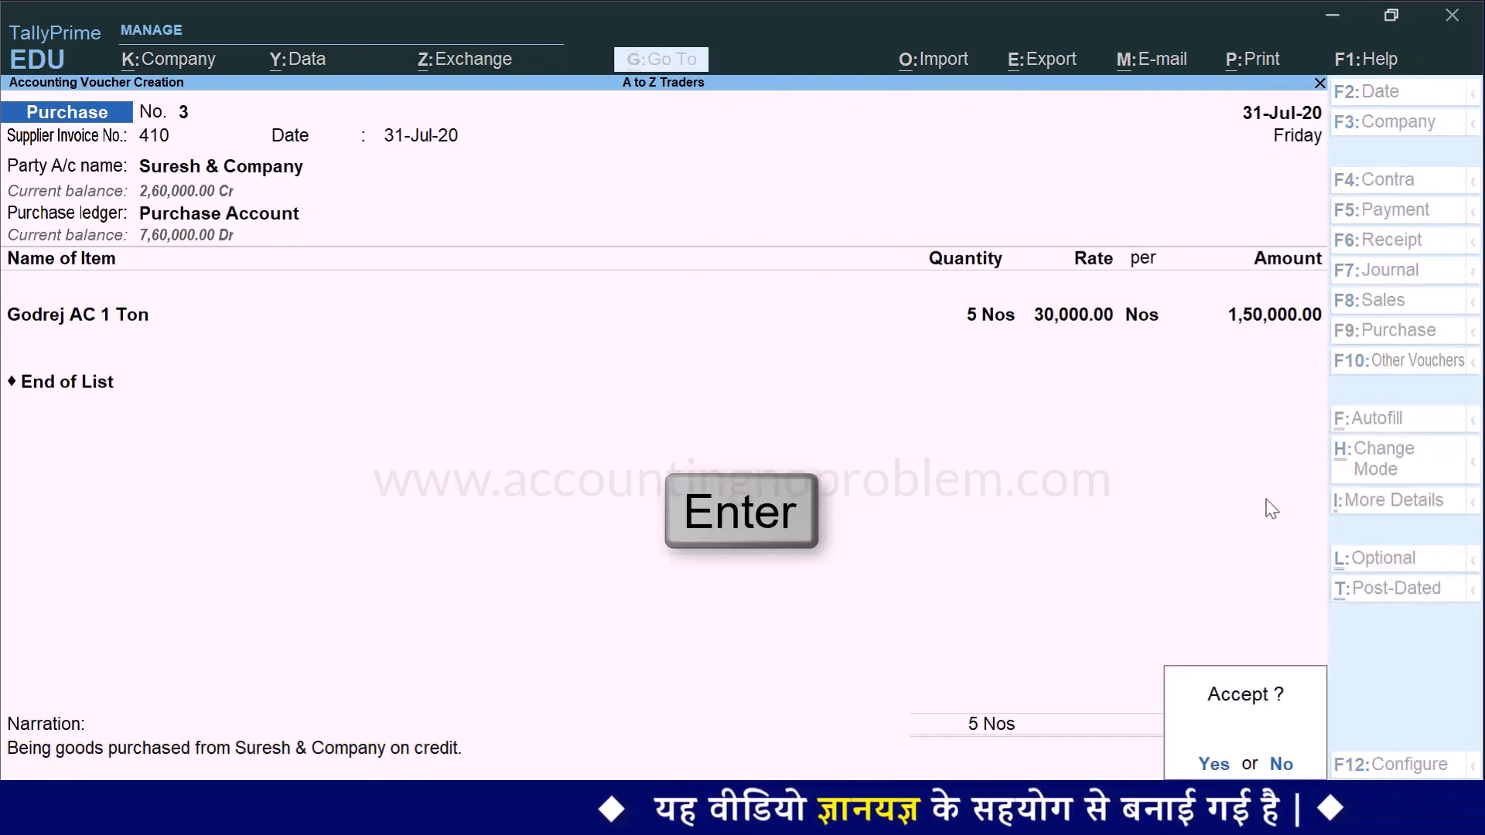
key("Return")
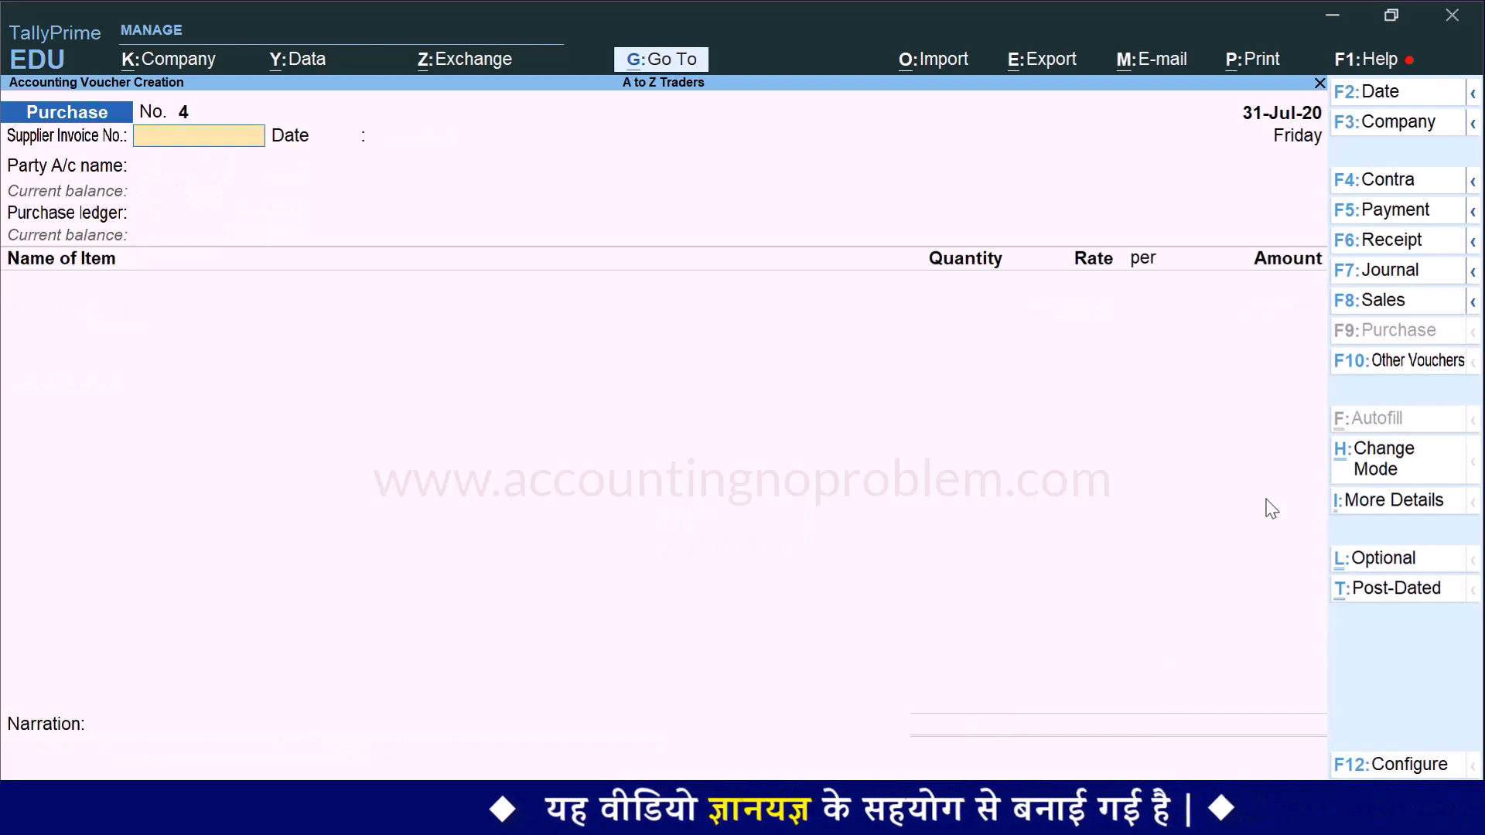